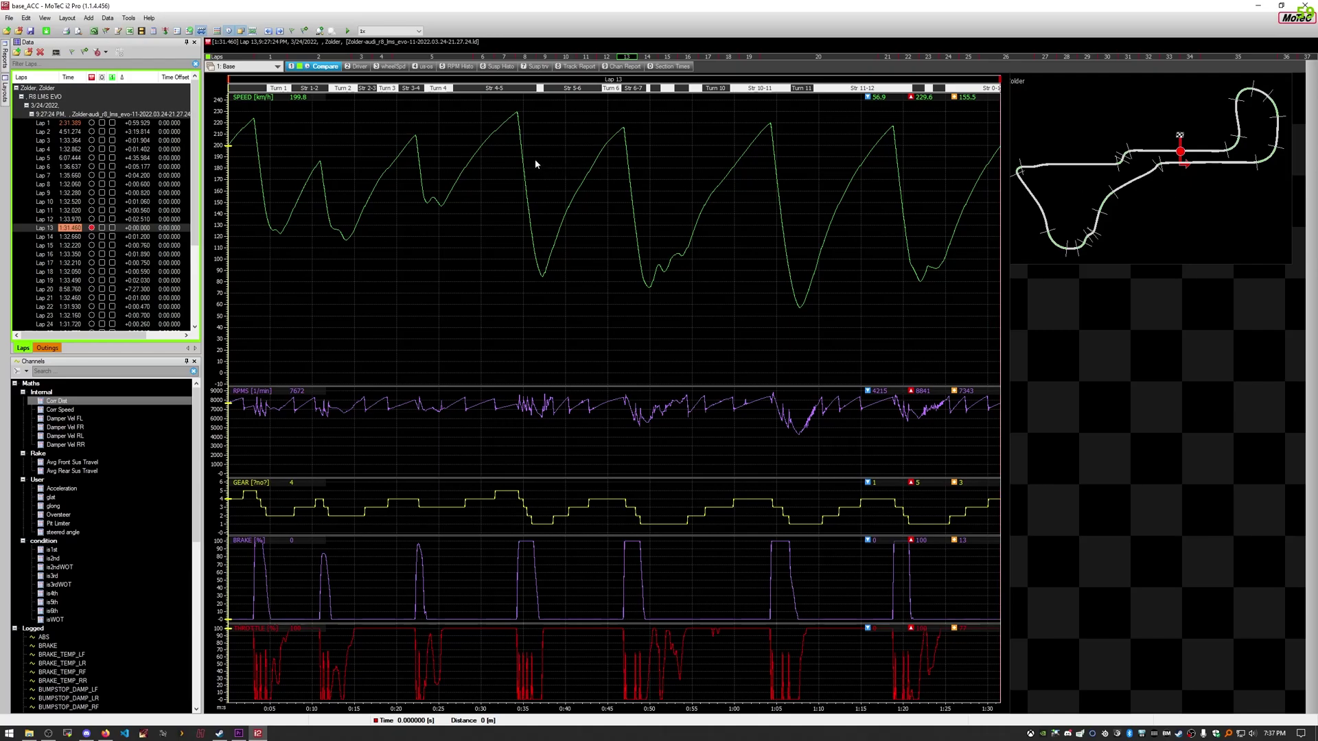
# Step: Place the graph cursor at 1:16 (76.08 s) on lap 13 to read speed, RPM, gear and brake
pyautogui.click(759, 323)
pyautogui.click(350, 235)
pyautogui.click(870, 247)
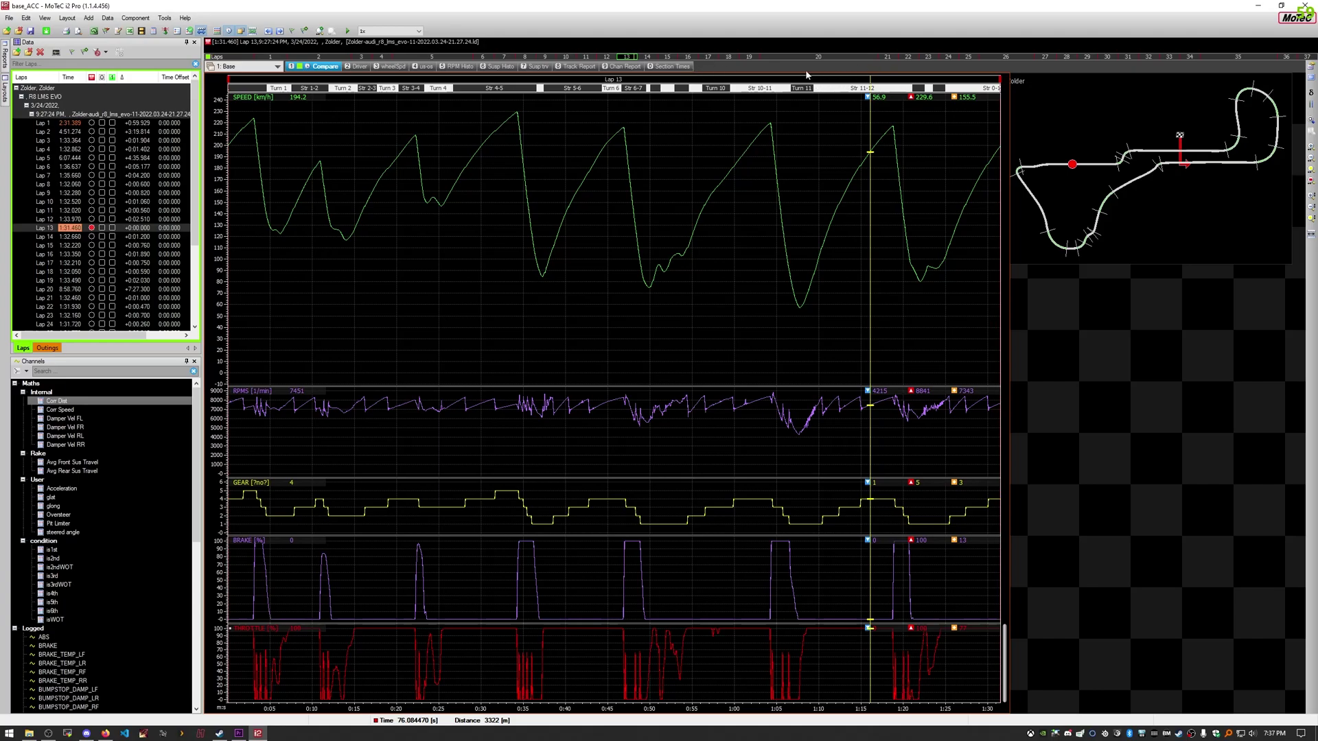
# Step: Add a new empty worksheet named 'Brake Data'
pyautogui.rightClick(764, 73)
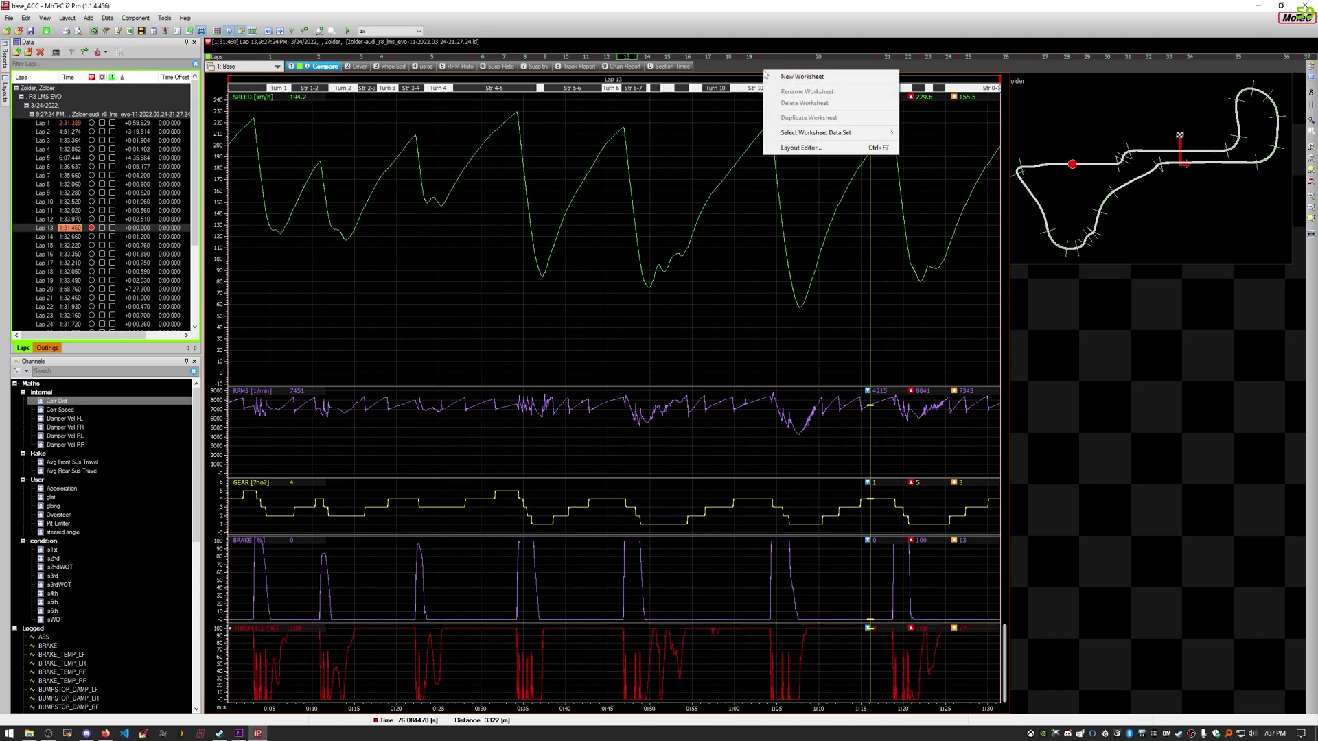
pyautogui.click(848, 78)
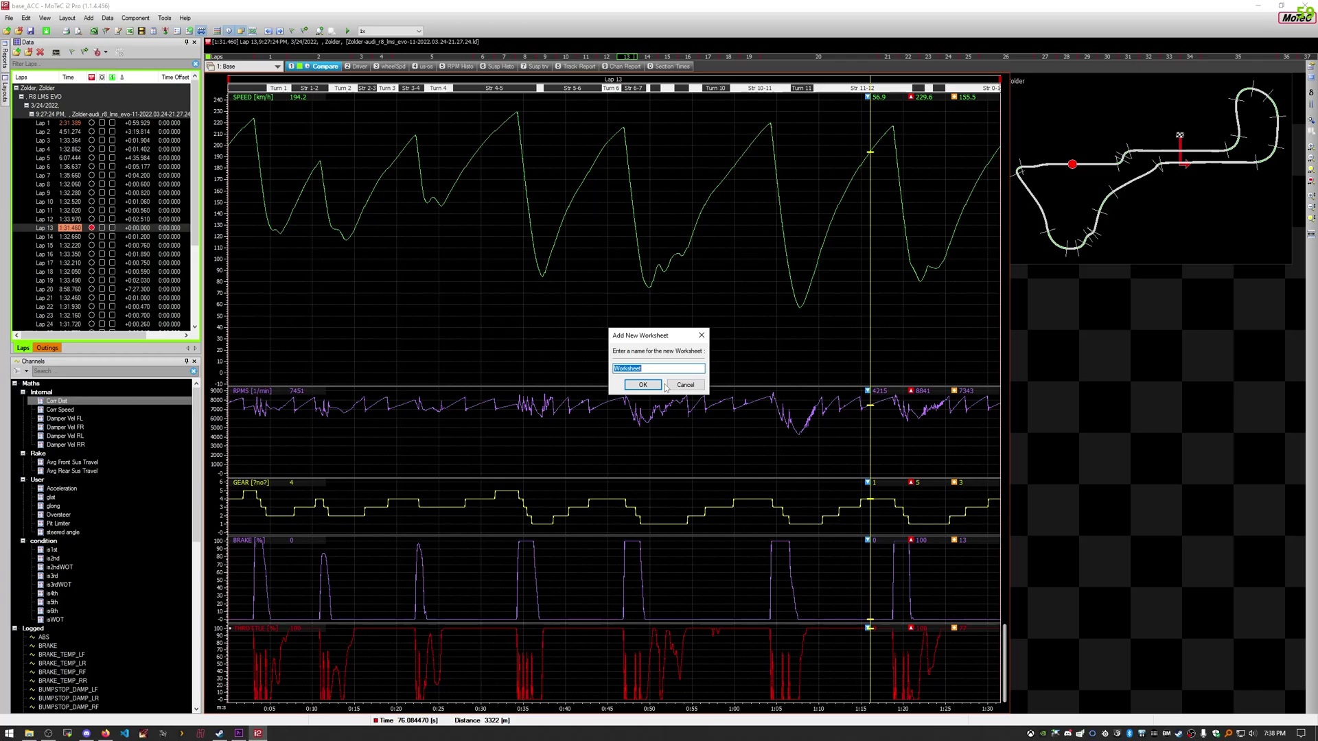
pyautogui.write('Brake Data')
pyautogui.press('Return')
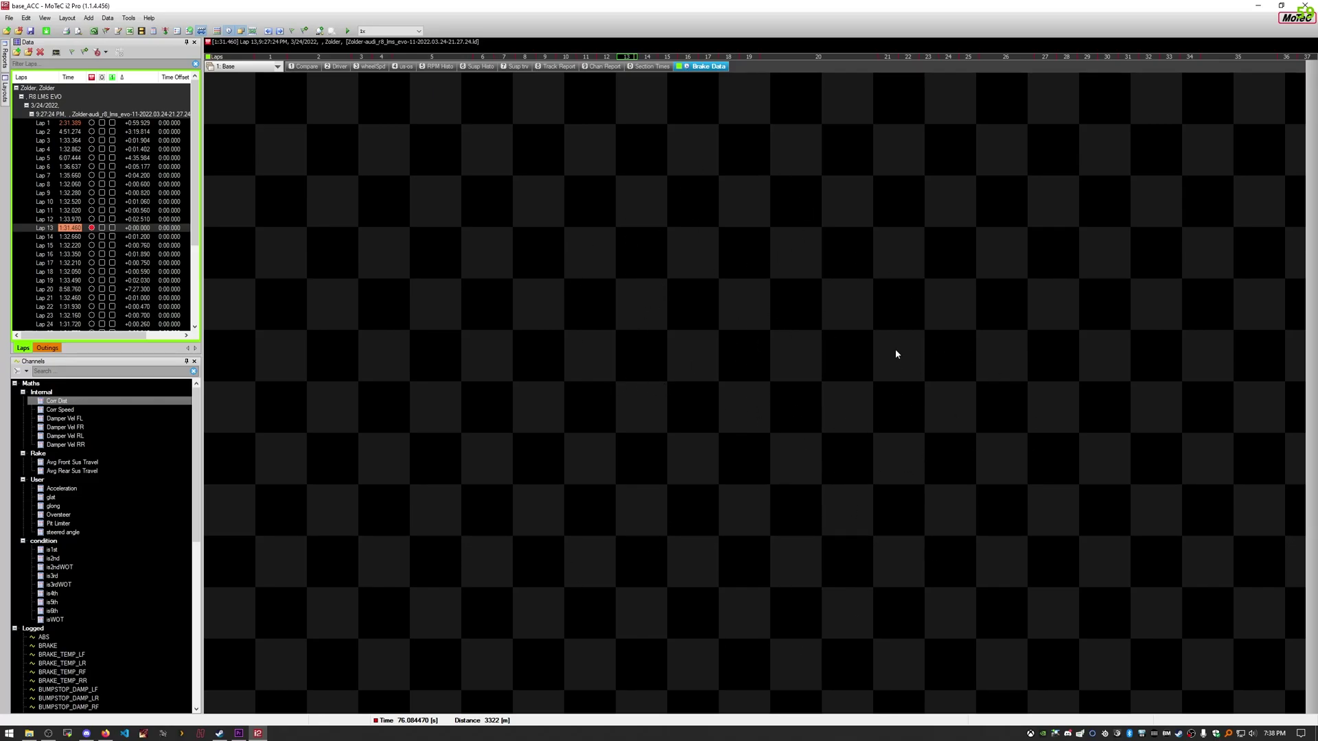
# Step: Add a time/distance graph plotting BRAKE_TEMP_LF, LR, RF and RR for lap 13
pyautogui.rightClick(700, 256)
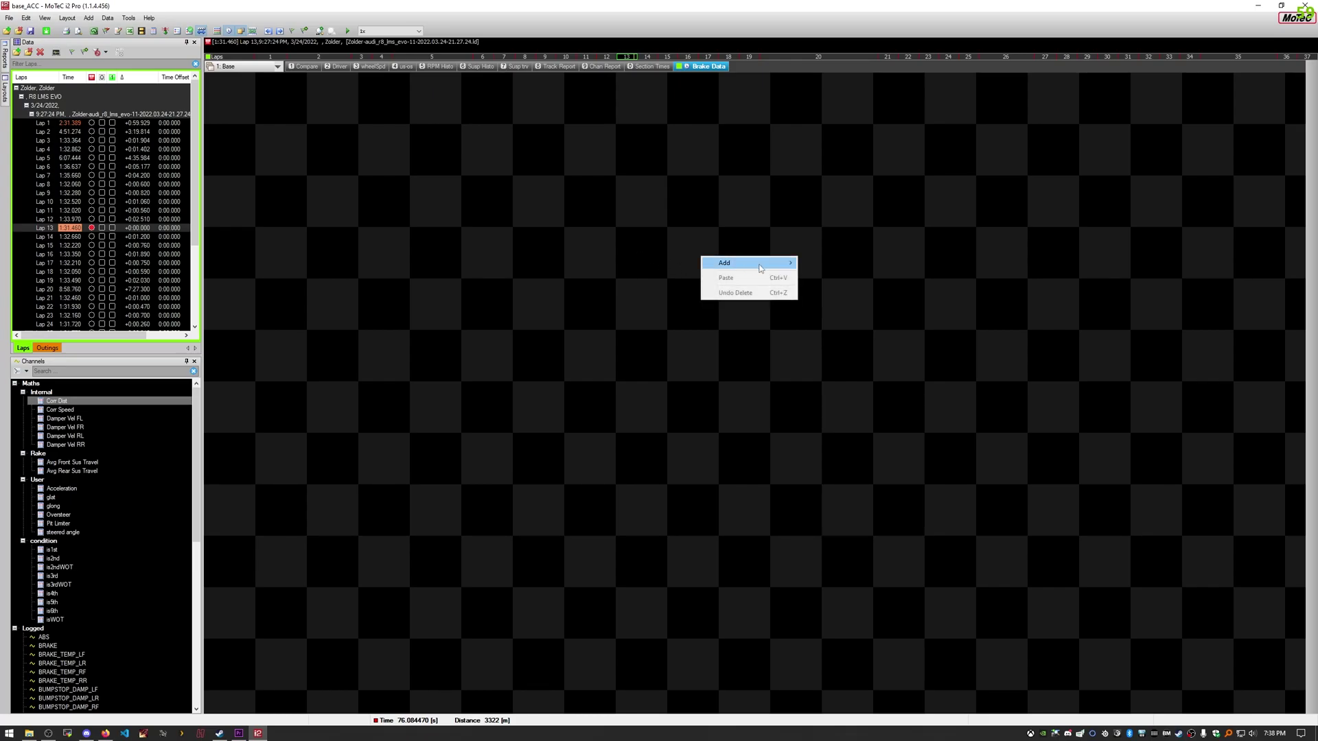
pyautogui.moveTo(755, 263)
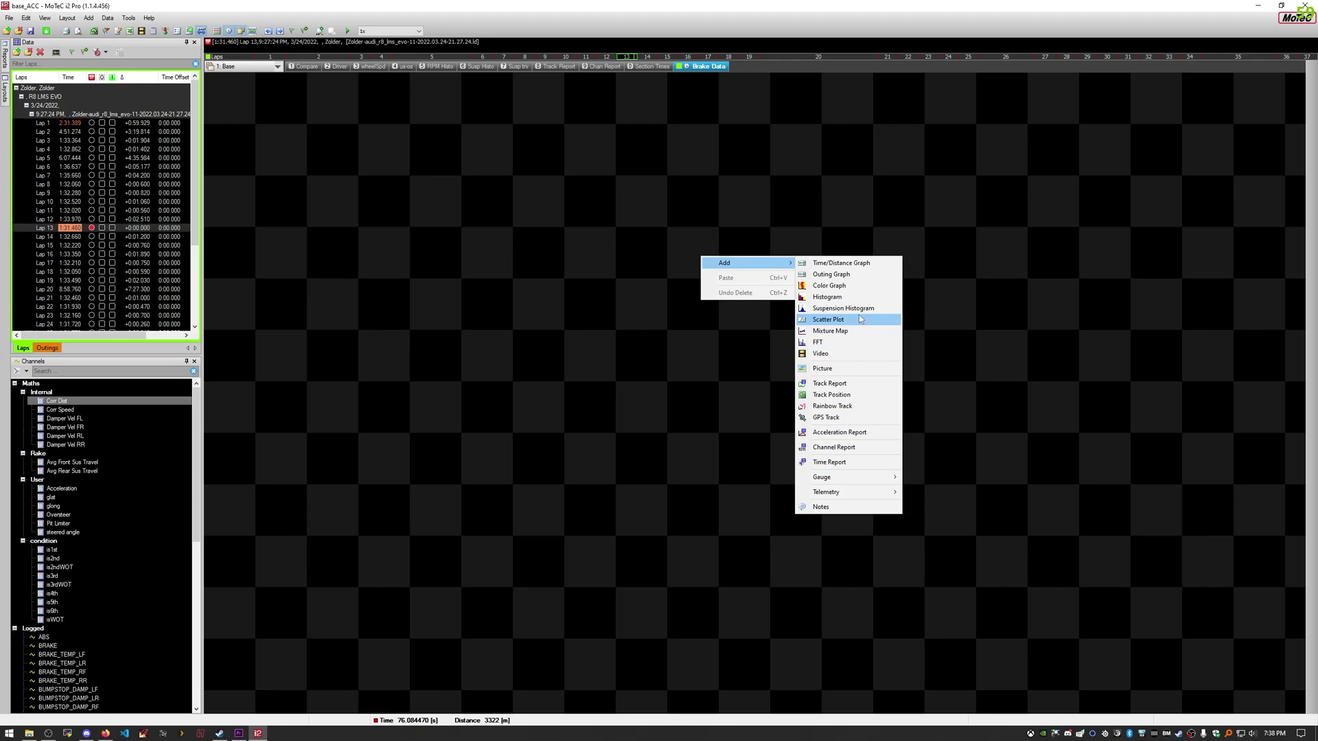
pyautogui.click(888, 268)
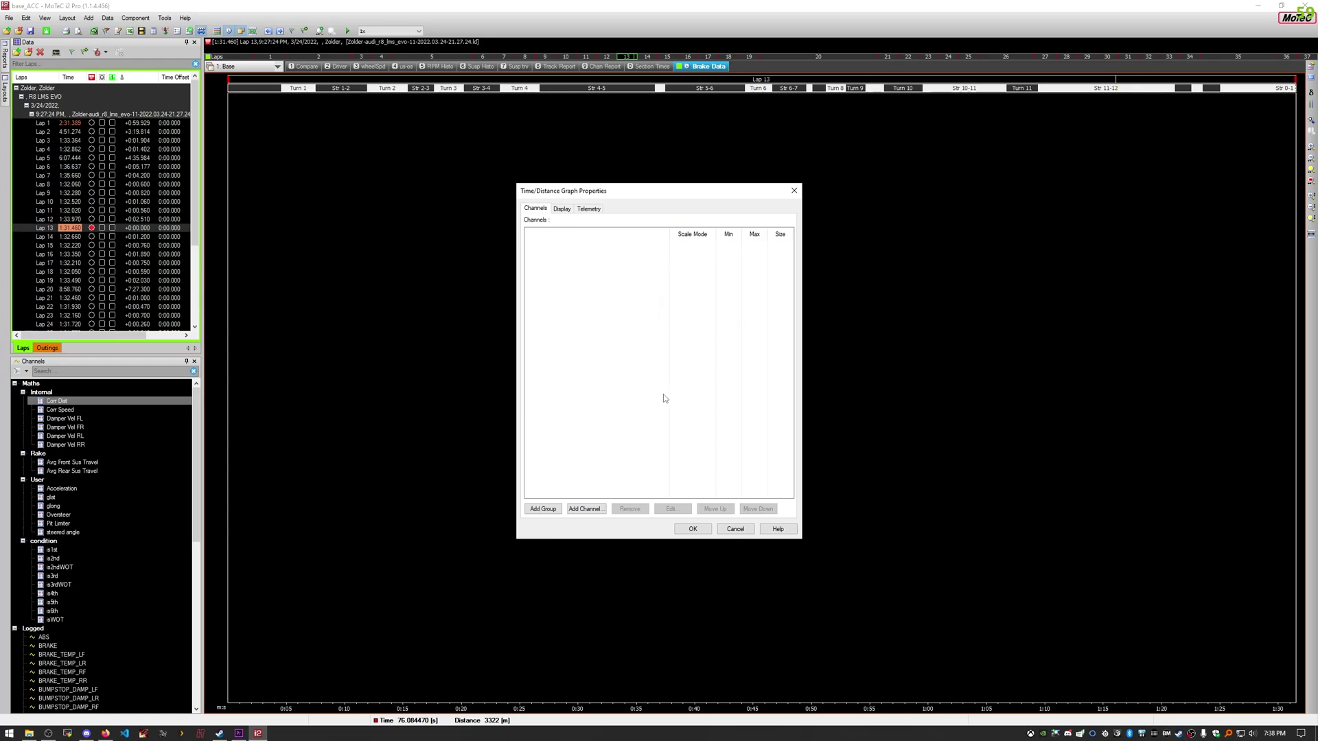
pyautogui.click(550, 512)
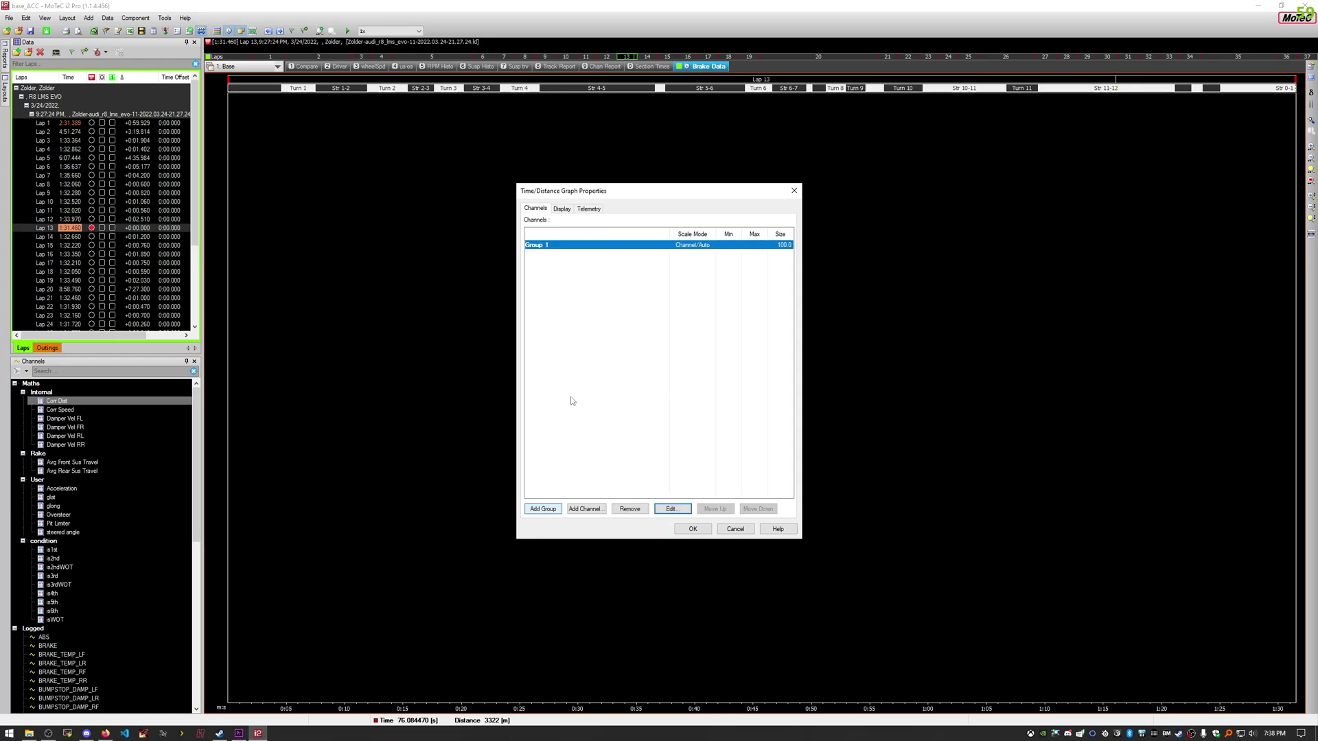
pyautogui.click(591, 509)
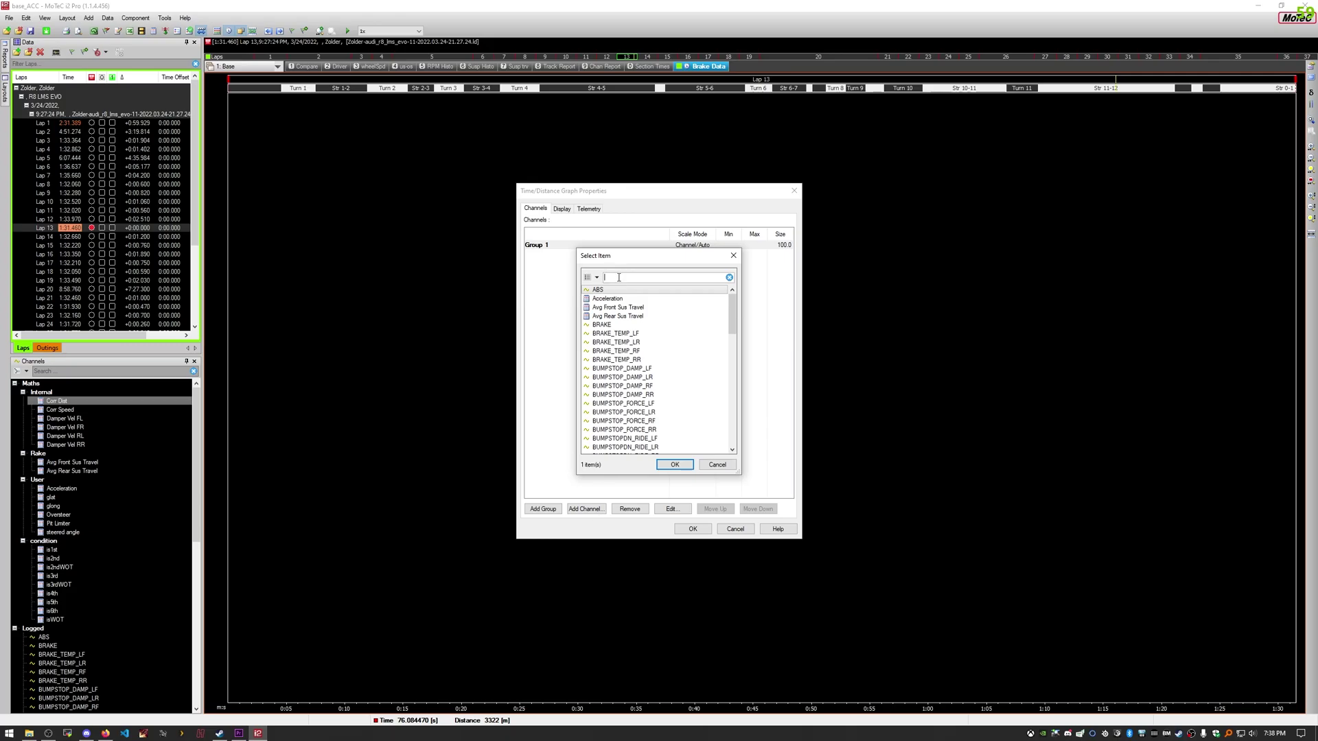
pyautogui.write('brake')
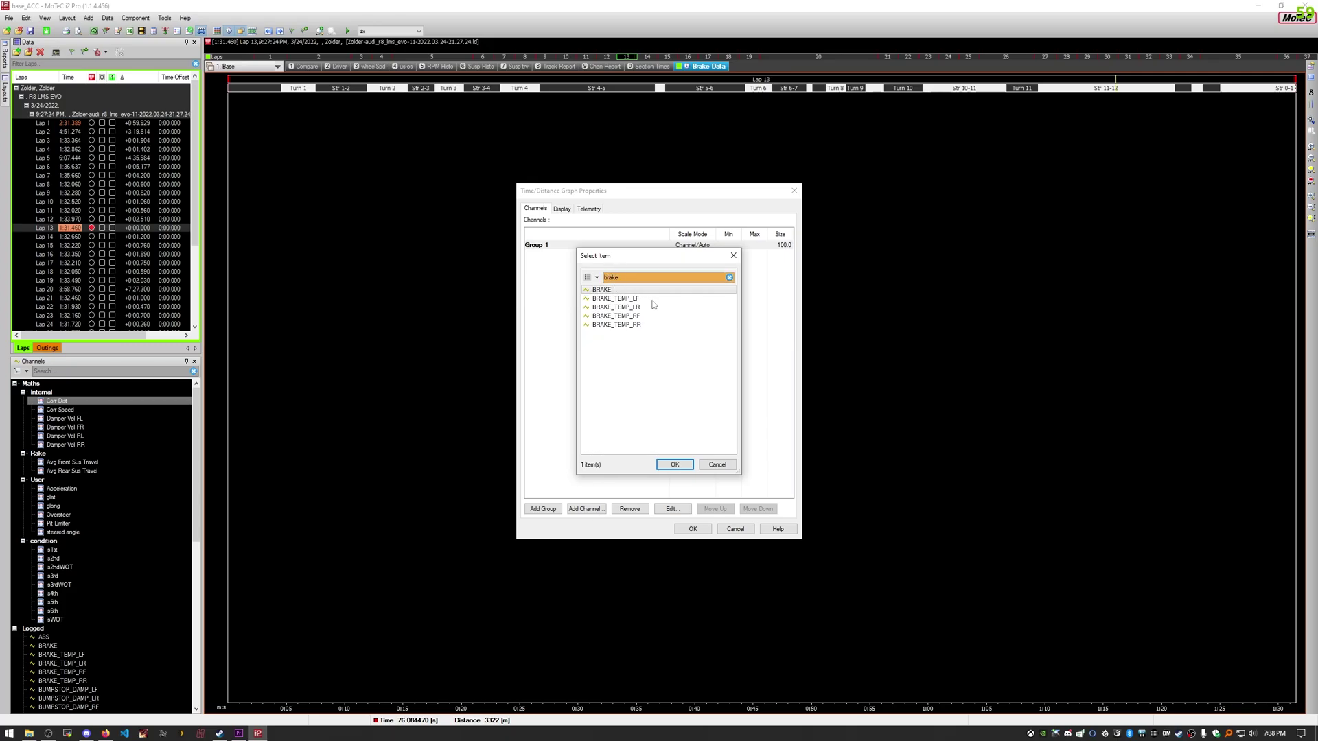
pyautogui.click(633, 299)
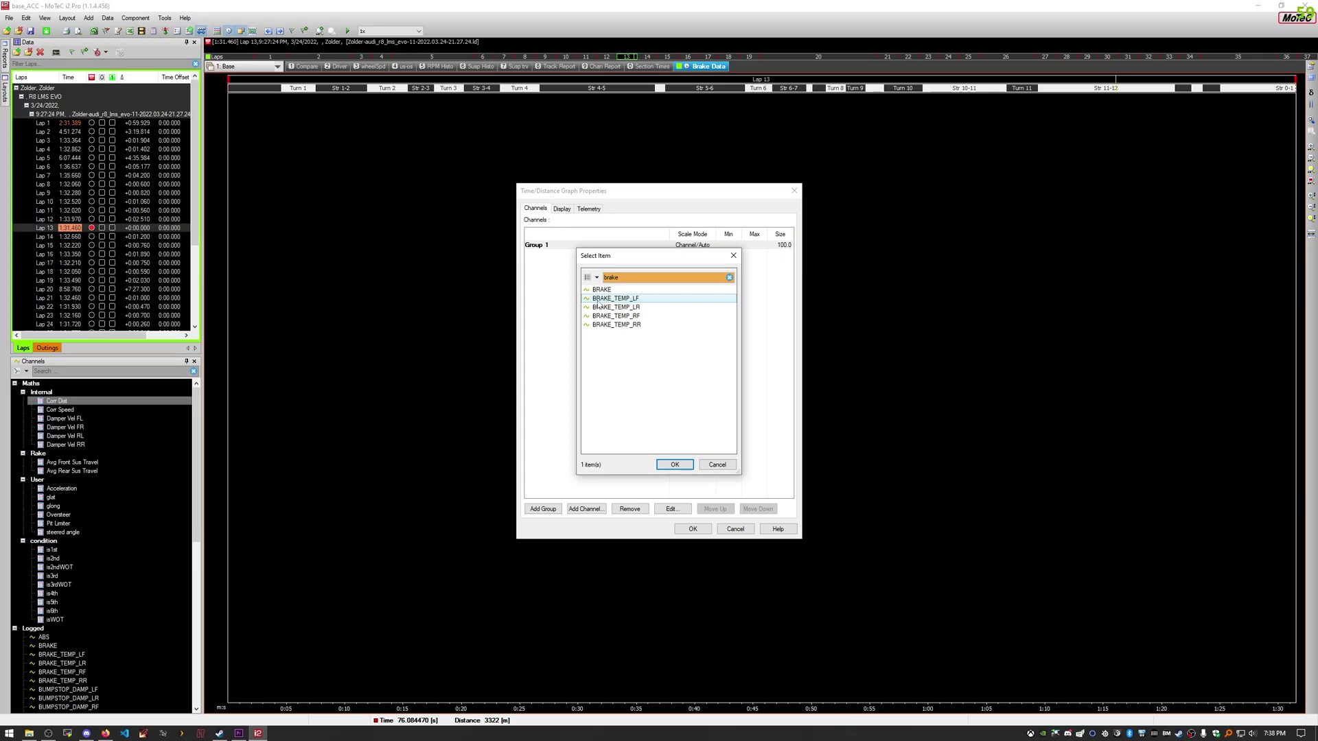
pyautogui.keyDown('shift'); pyautogui.click(619, 325); pyautogui.keyUp('shift')
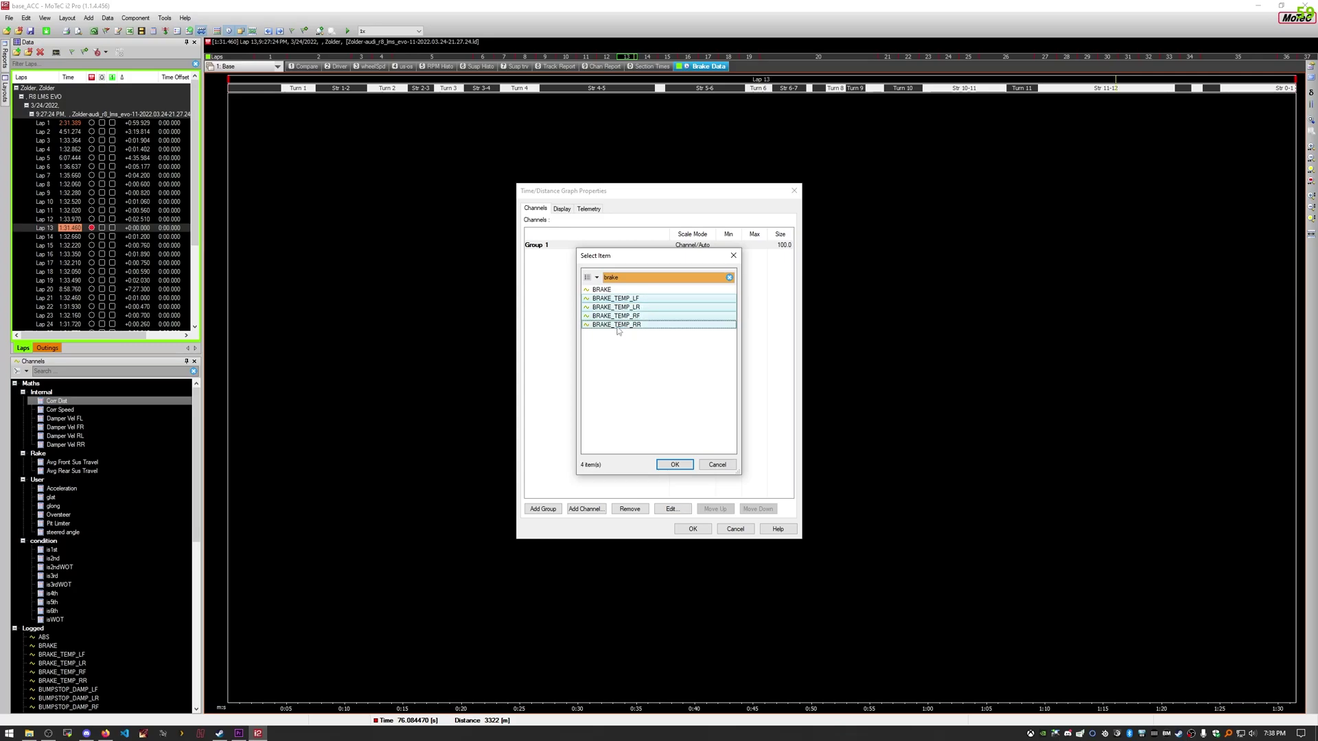
pyautogui.click(674, 464)
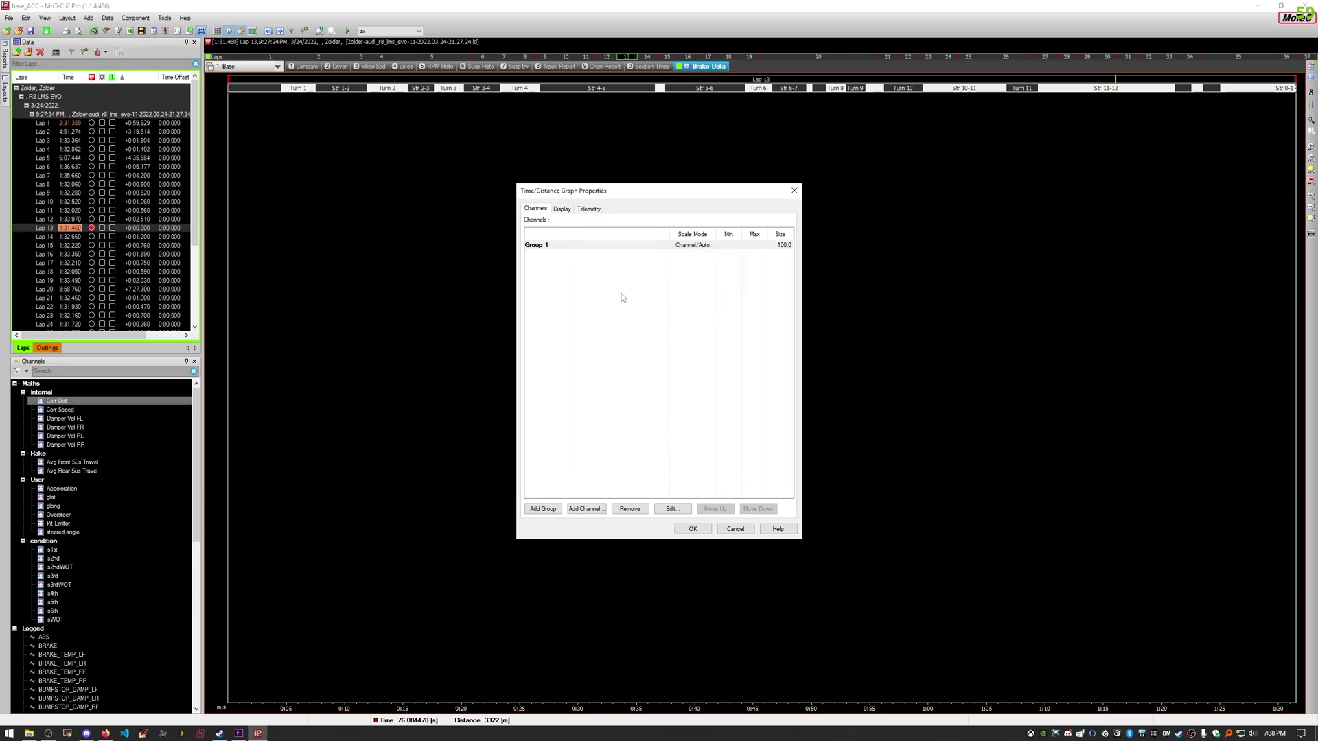
pyautogui.click(695, 528)
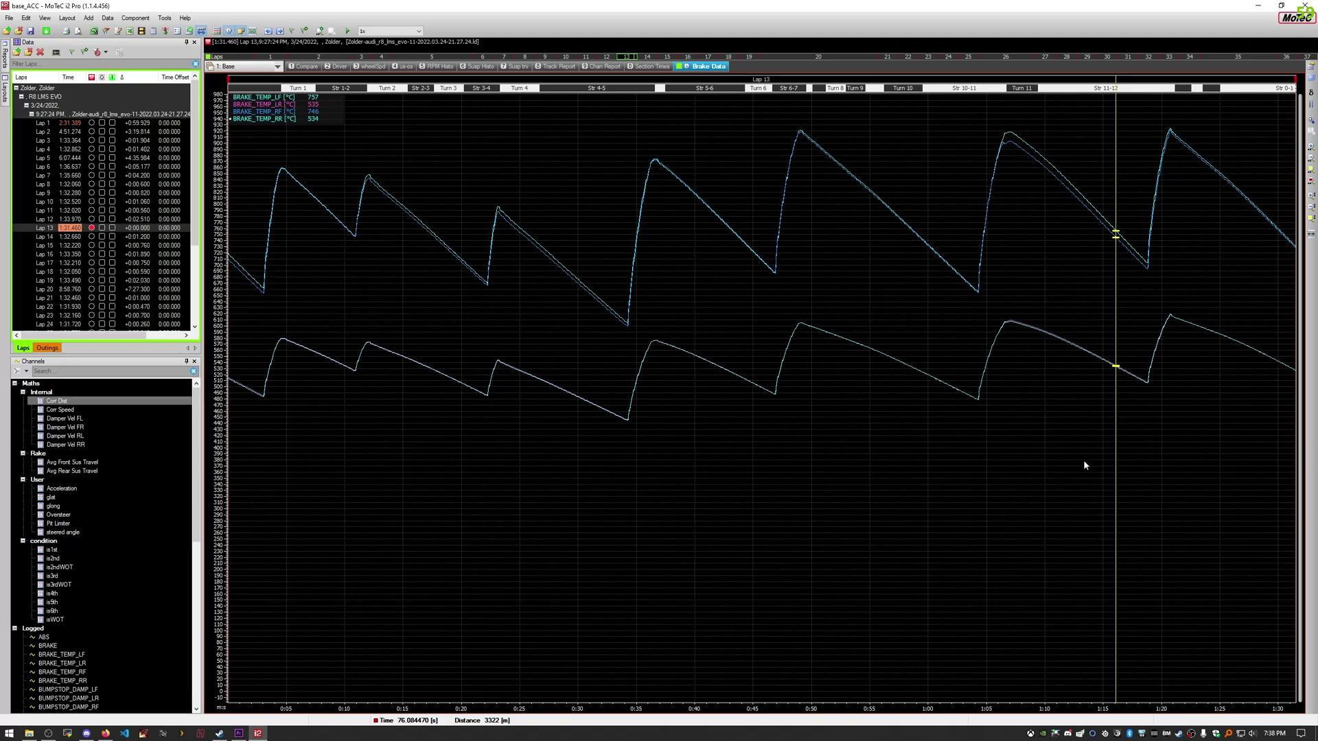
# Step: Move the readout to about 0:20 and compare lap 16's brake temperatures before returning to lap 13
pyautogui.moveTo(1080, 466); pyautogui.dragTo(825, 508)
pyautogui.click(89, 254)
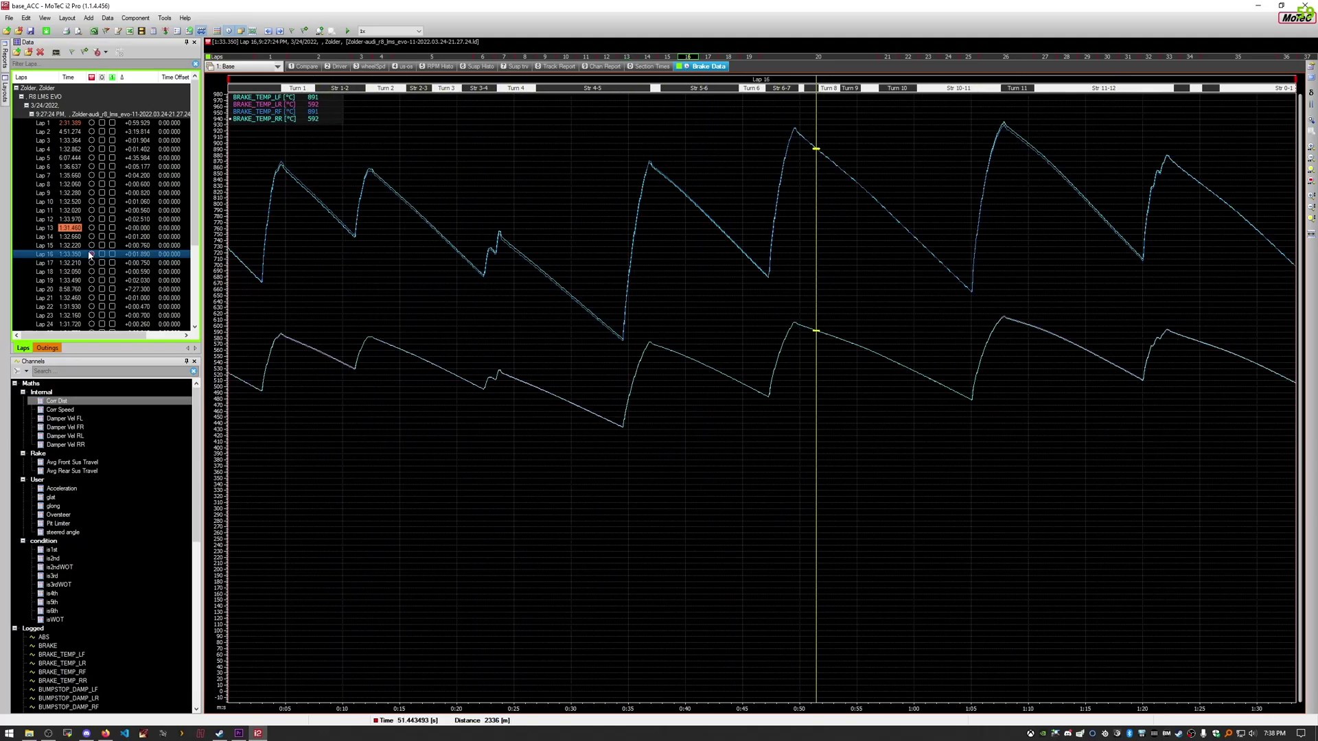
pyautogui.click(89, 228)
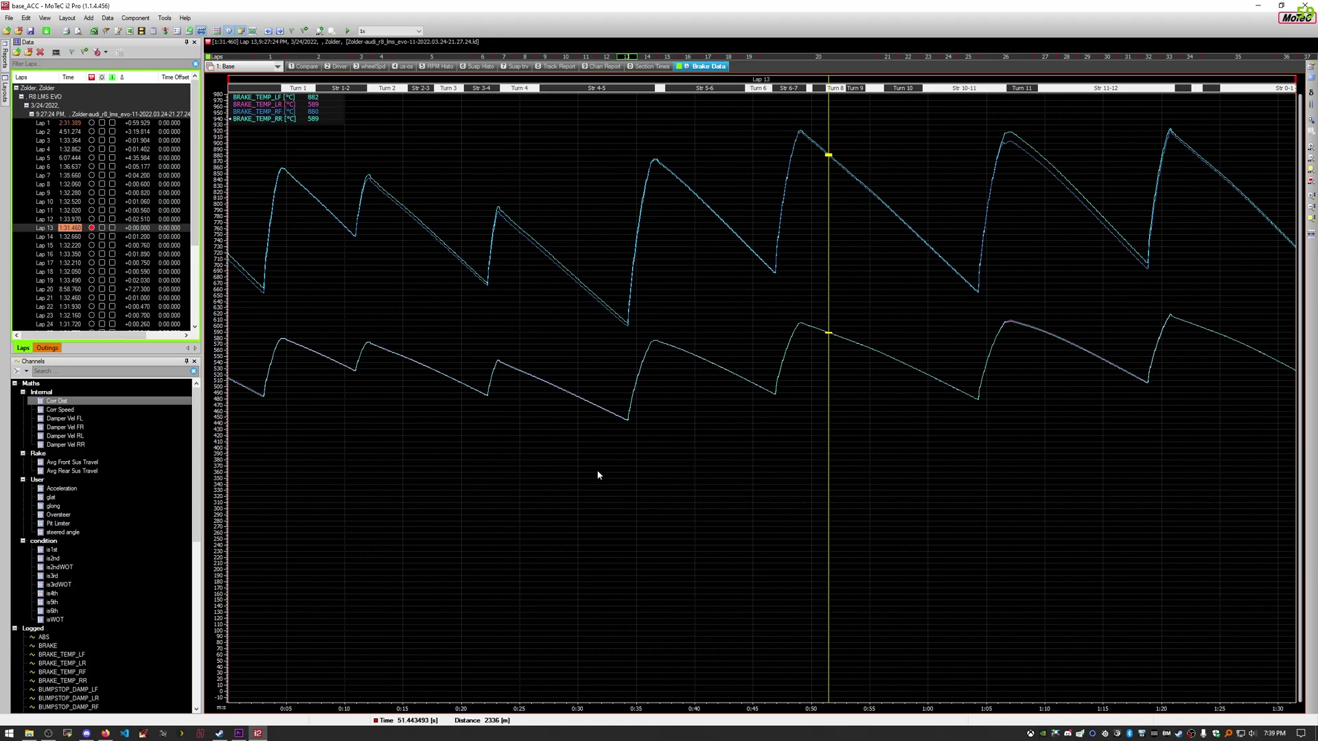
# Step: Add Group 2 to the graph holding the four TYRE_PRESS channels
pyautogui.rightClick(687, 428)
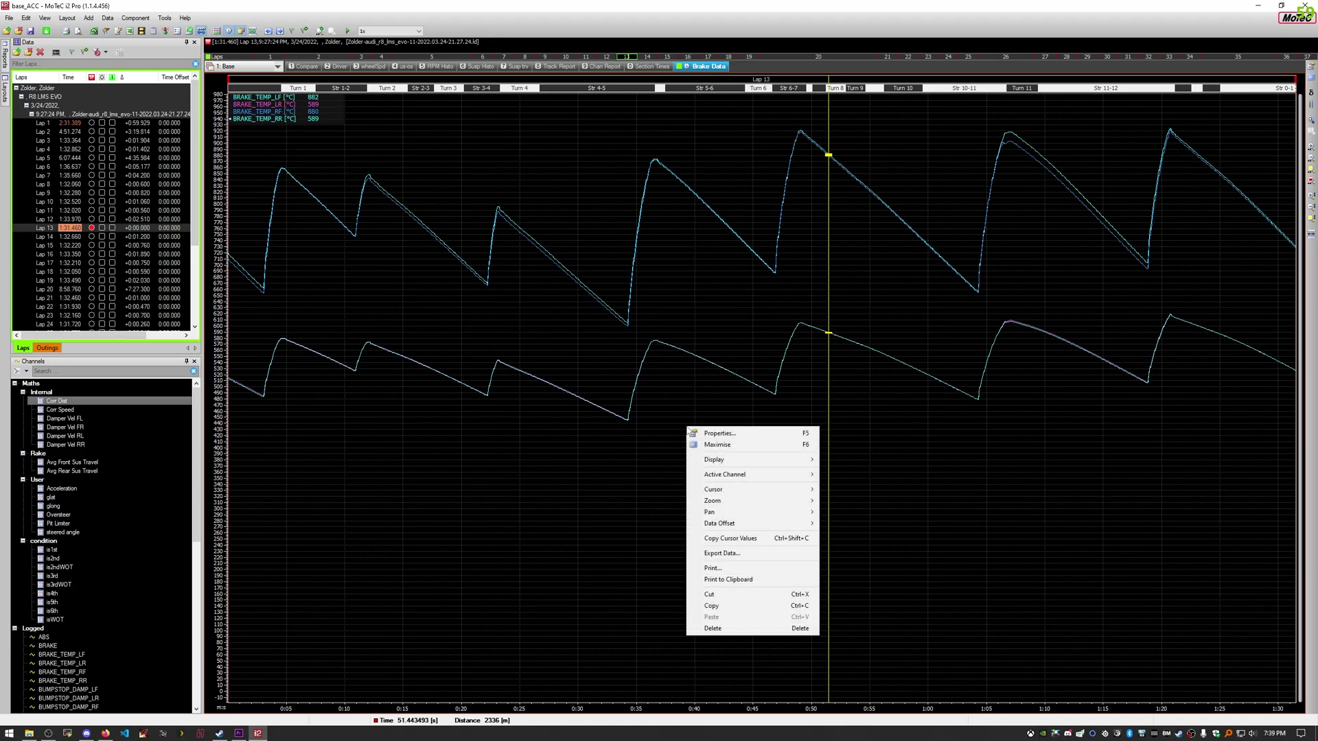
pyautogui.click(728, 435)
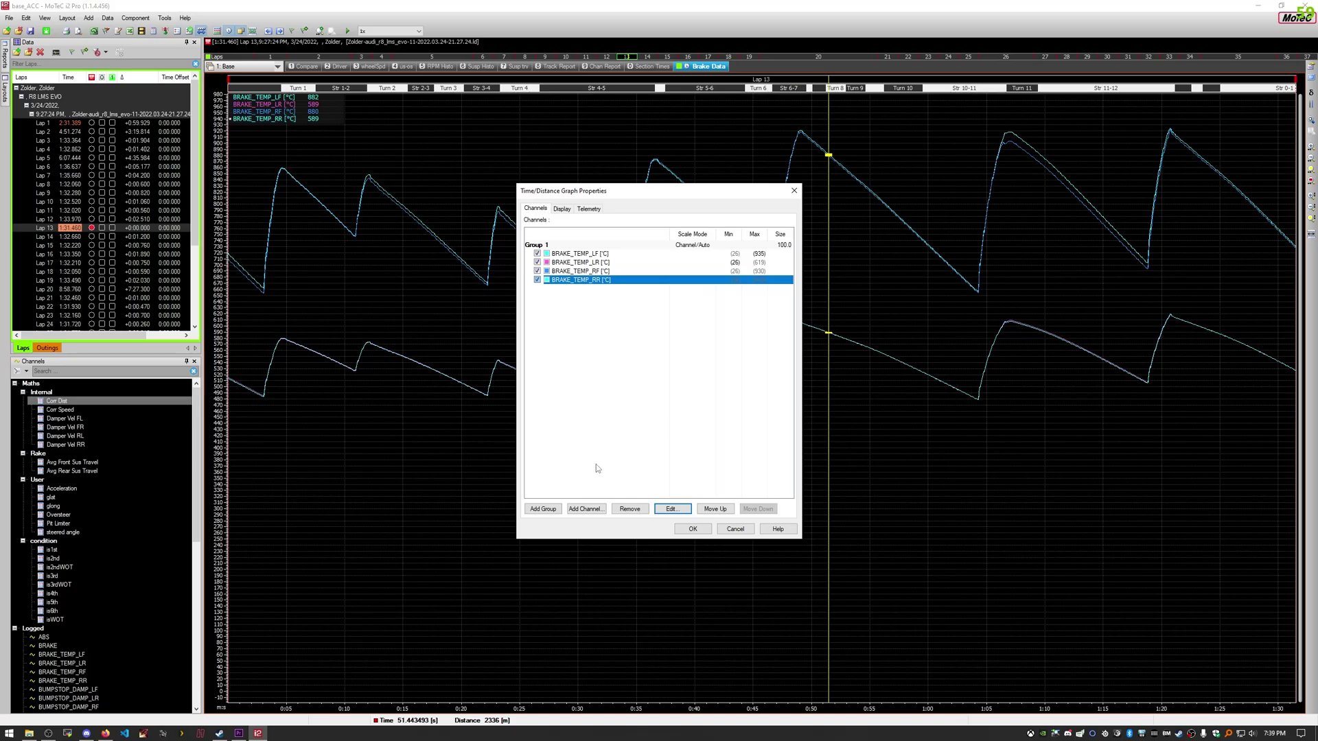
pyautogui.click(545, 511)
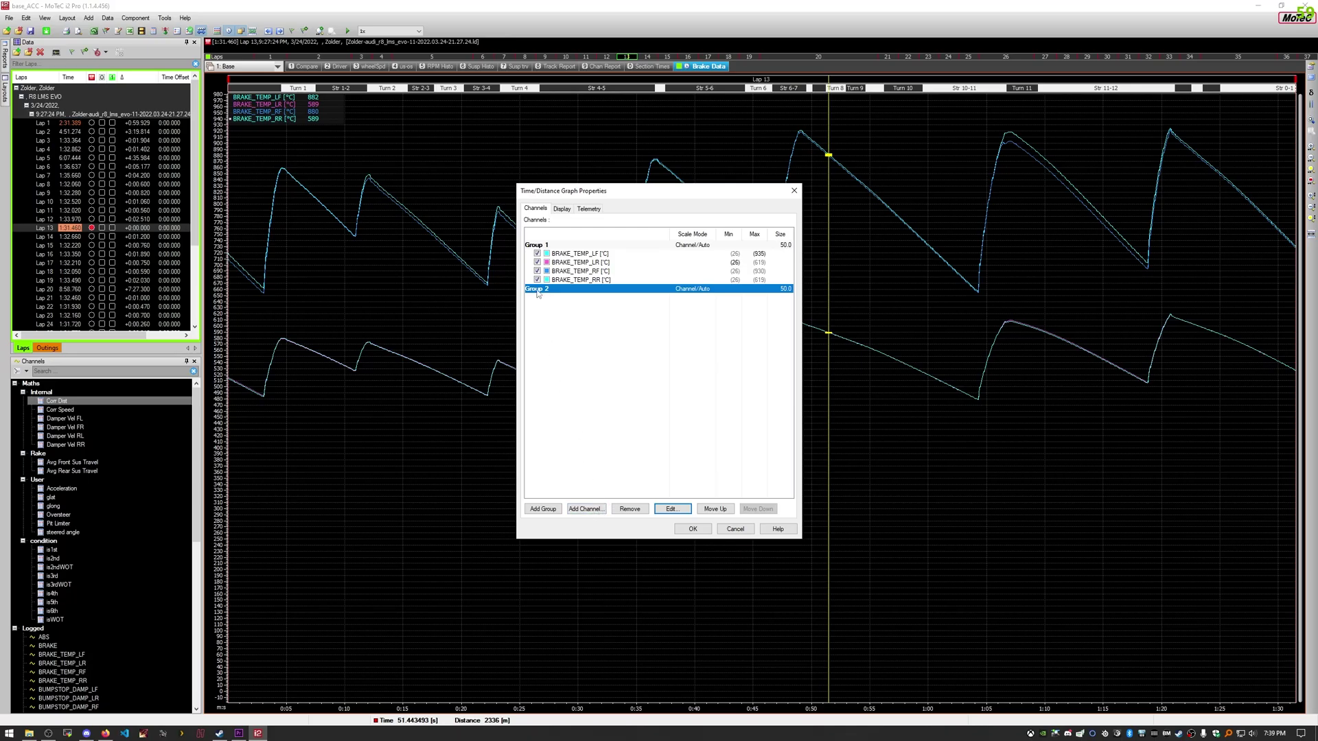
pyautogui.click(585, 508)
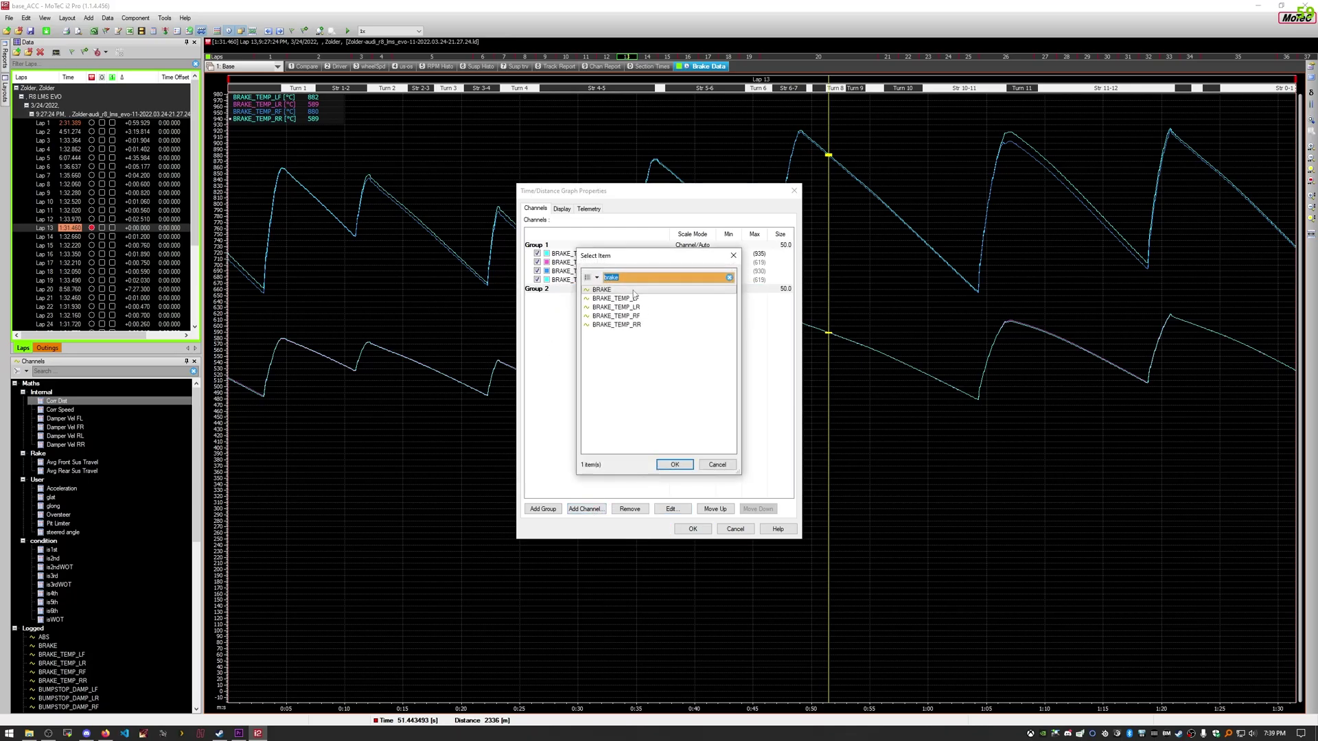
pyautogui.write('t')
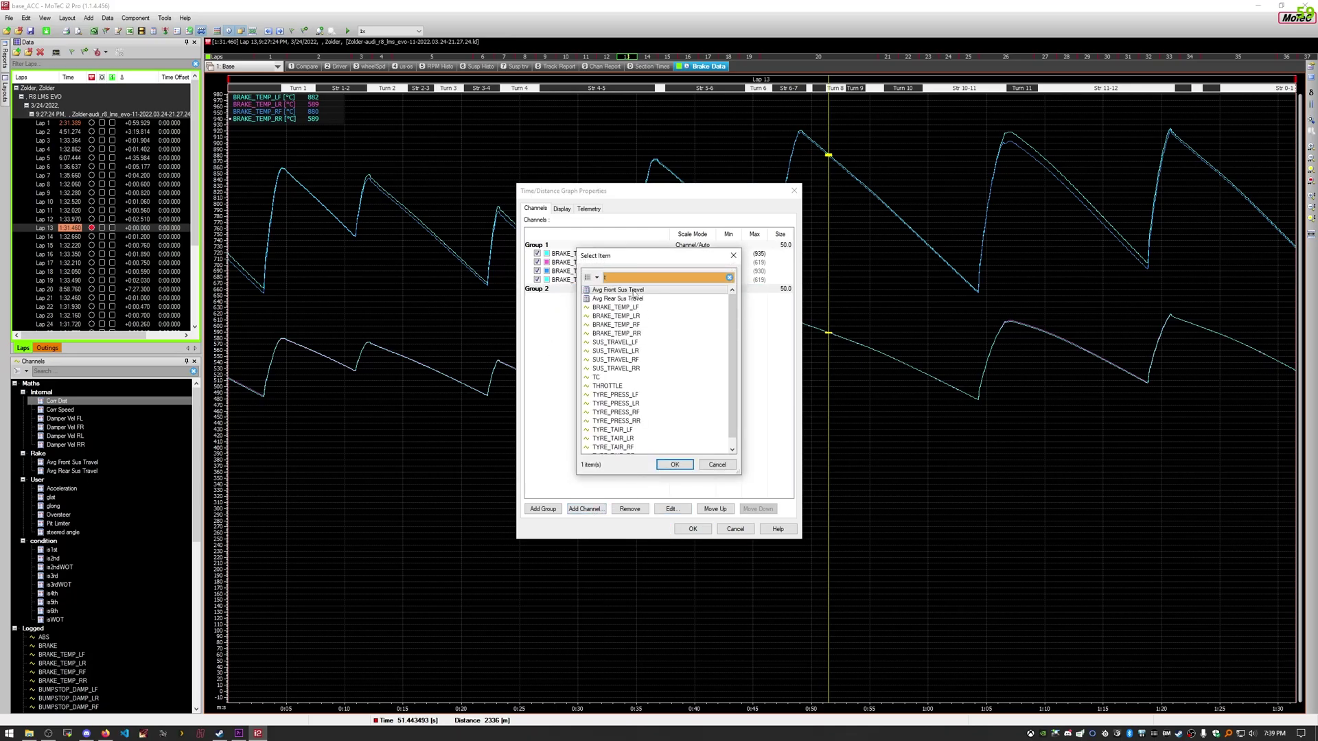
pyautogui.moveTo(630, 397); pyautogui.dragTo(648, 418)
pyautogui.click(671, 465)
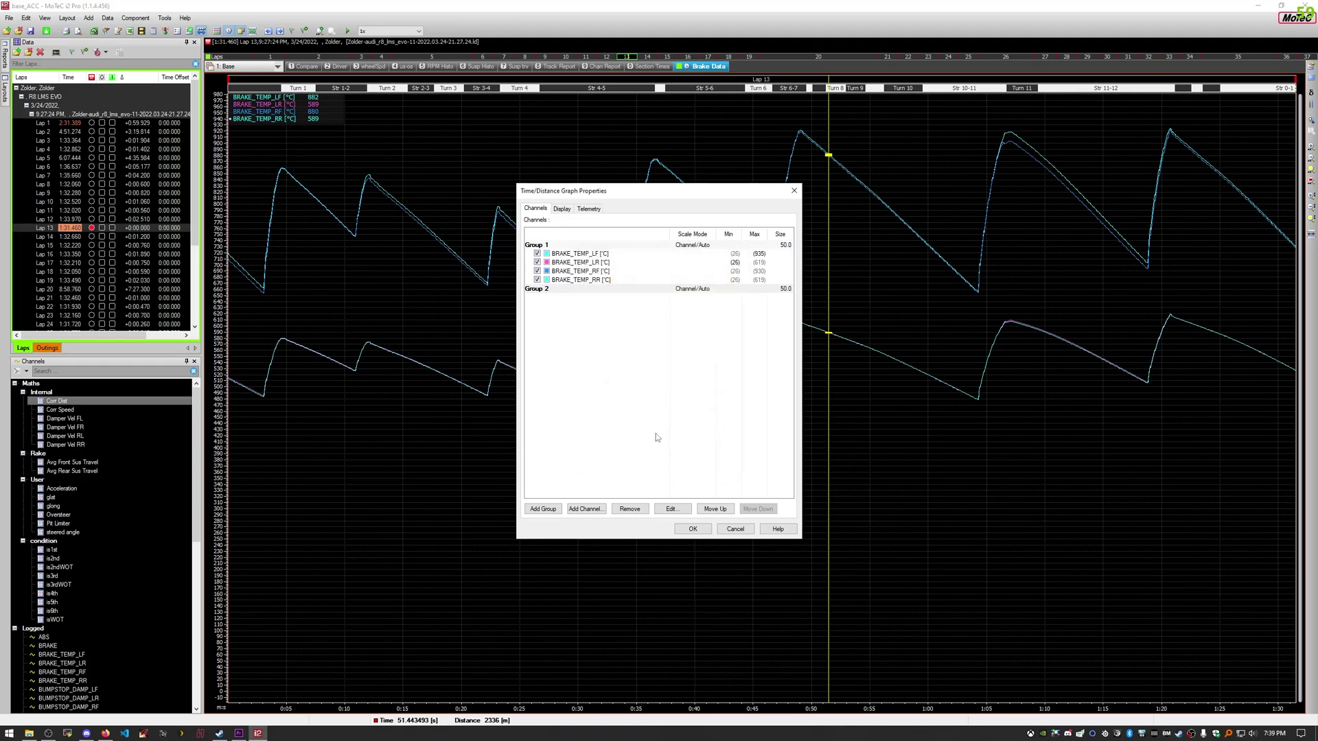
# Step: Add Group 3 holding TYRE_TAIR_LF through TYRE_TAIR_RR
pyautogui.click(543, 508)
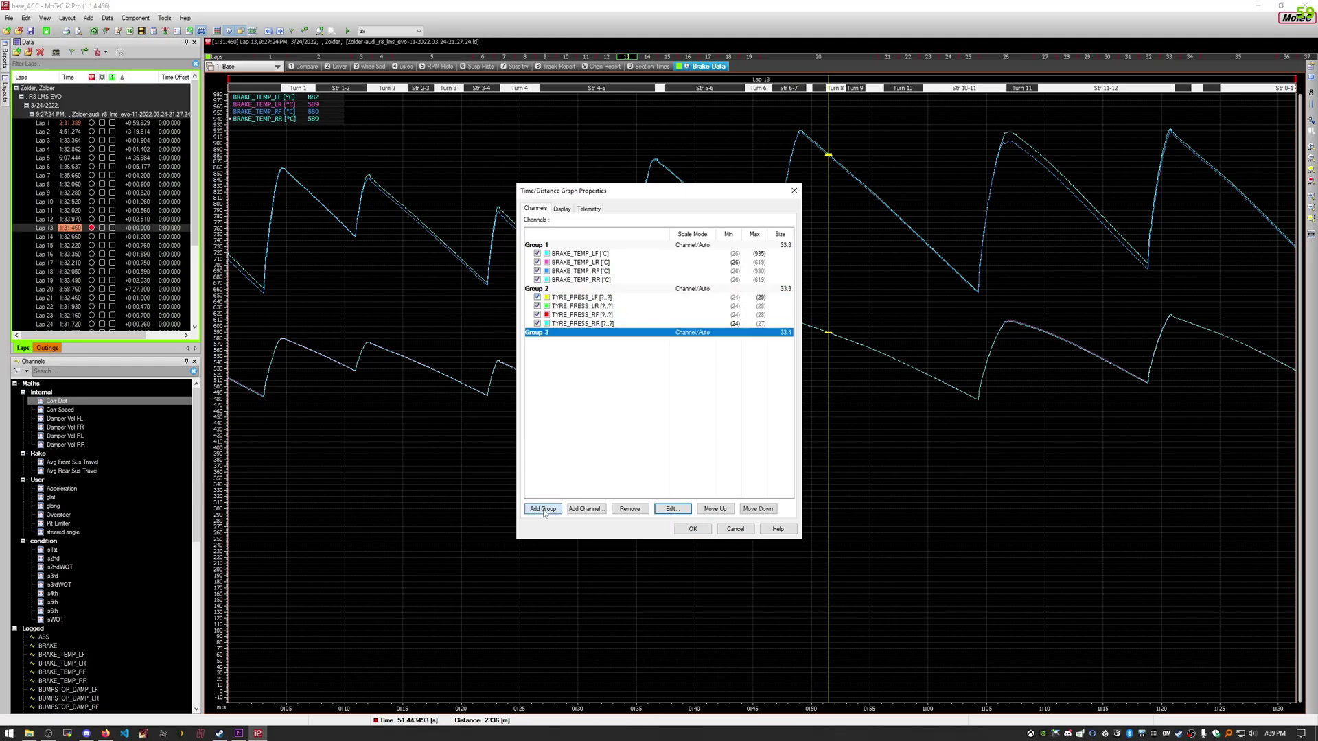
pyautogui.click(585, 509)
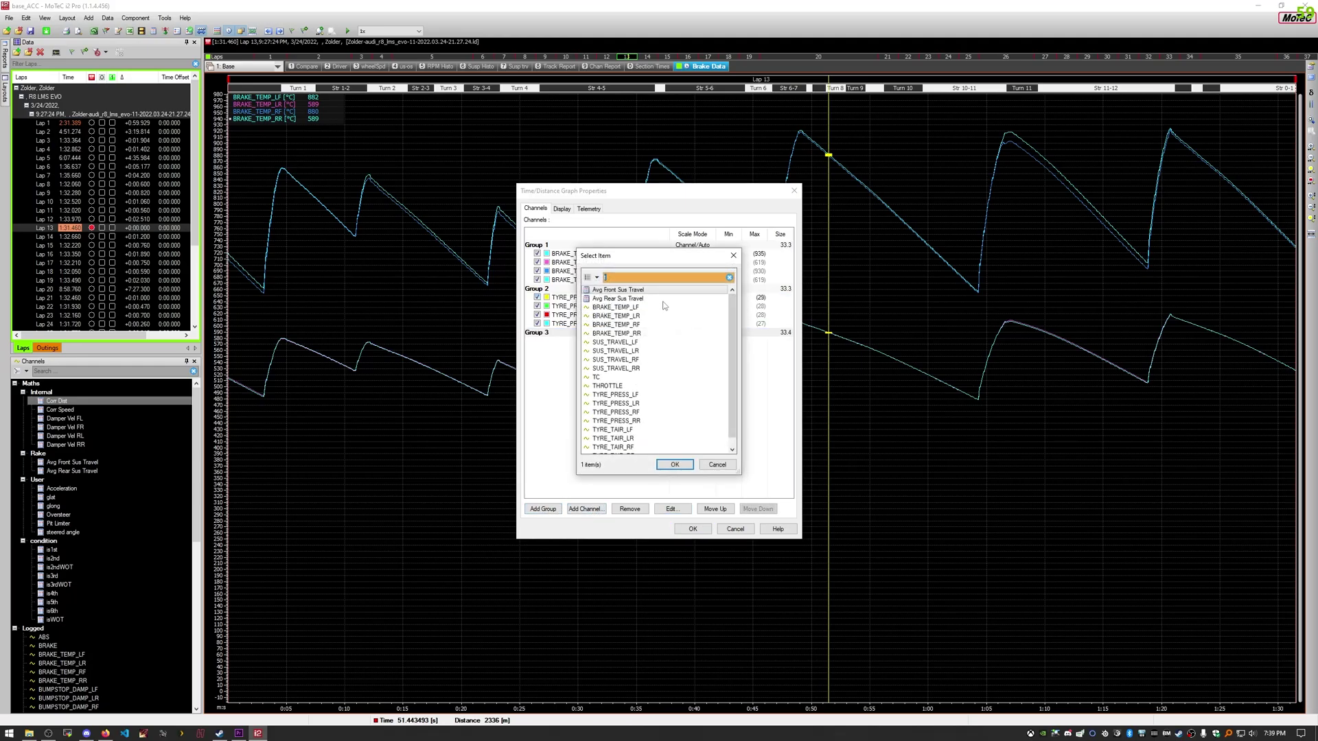
pyautogui.scroll(-1, 645, 330)
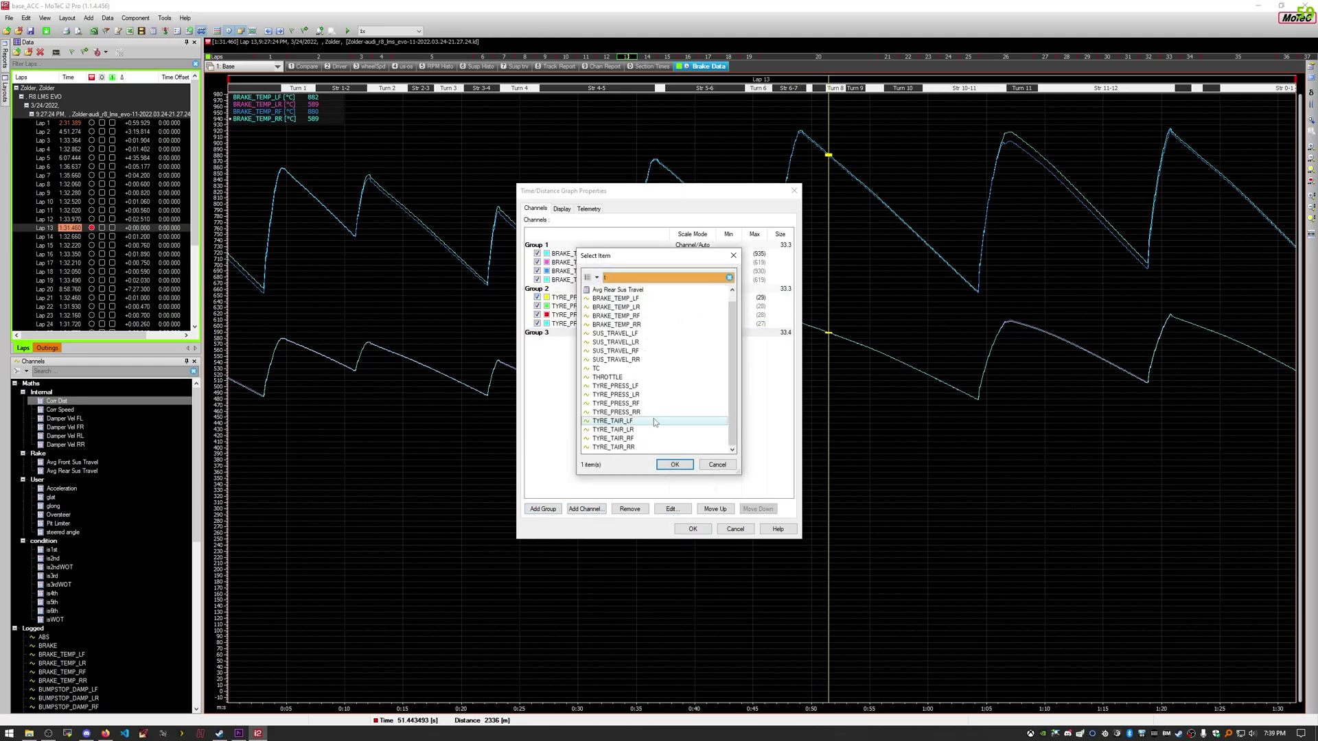
pyautogui.keyDown('shift'); pyautogui.click(642, 448); pyautogui.keyUp('shift')
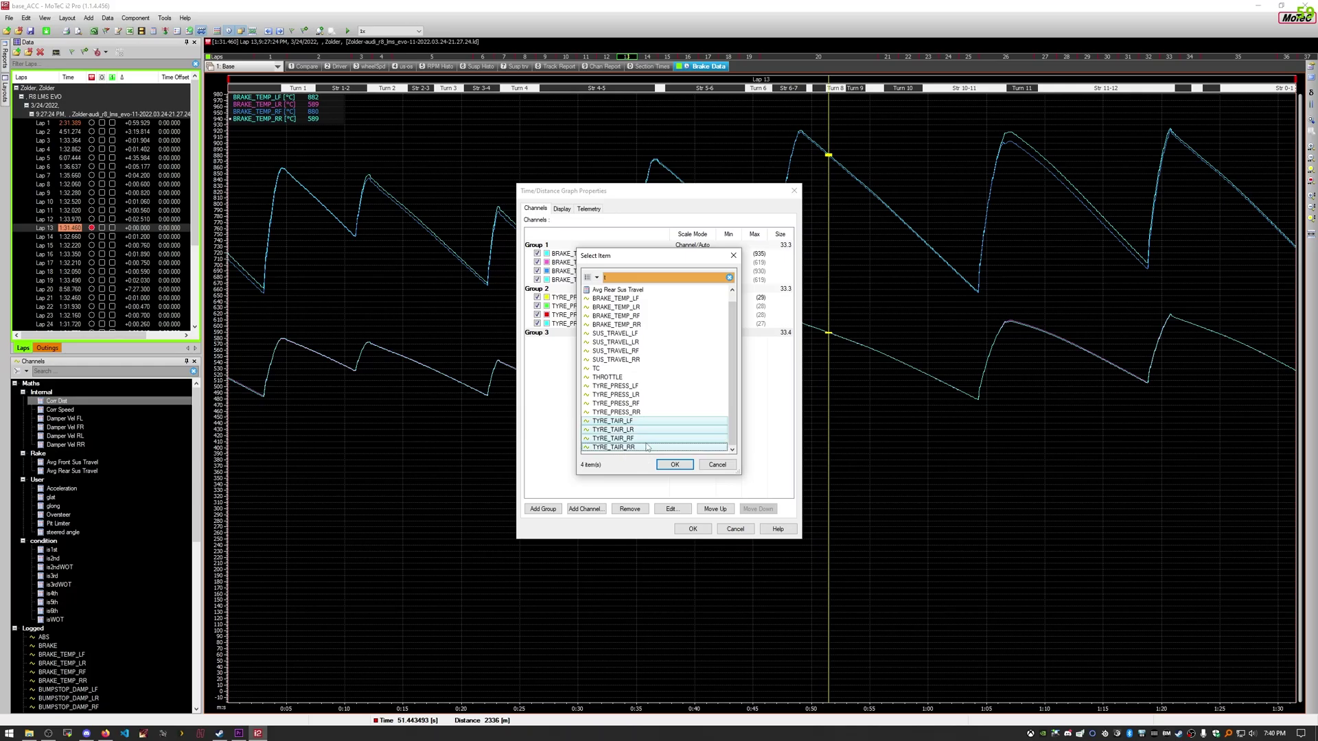
pyautogui.click(679, 468)
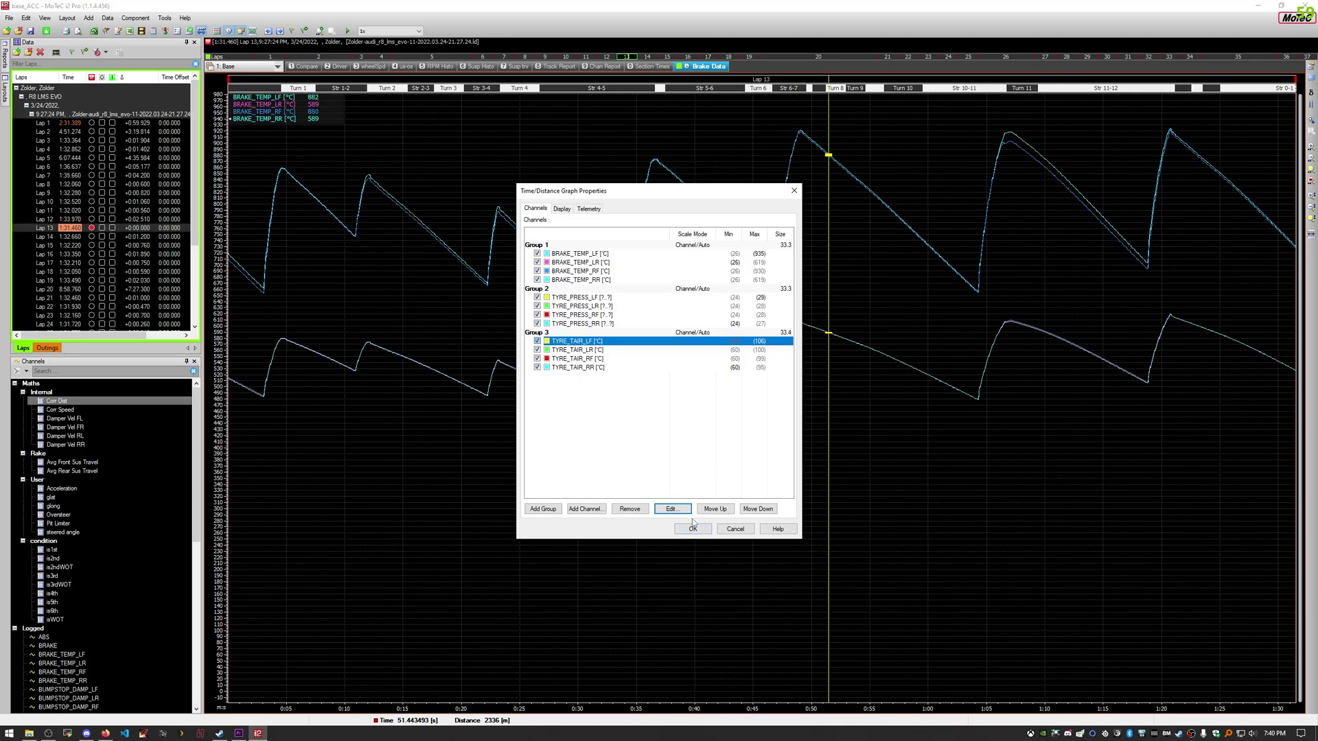
# Step: Apply the three-group layout so brake temps, pressures and air temps stack as three panes
pyautogui.click(692, 528)
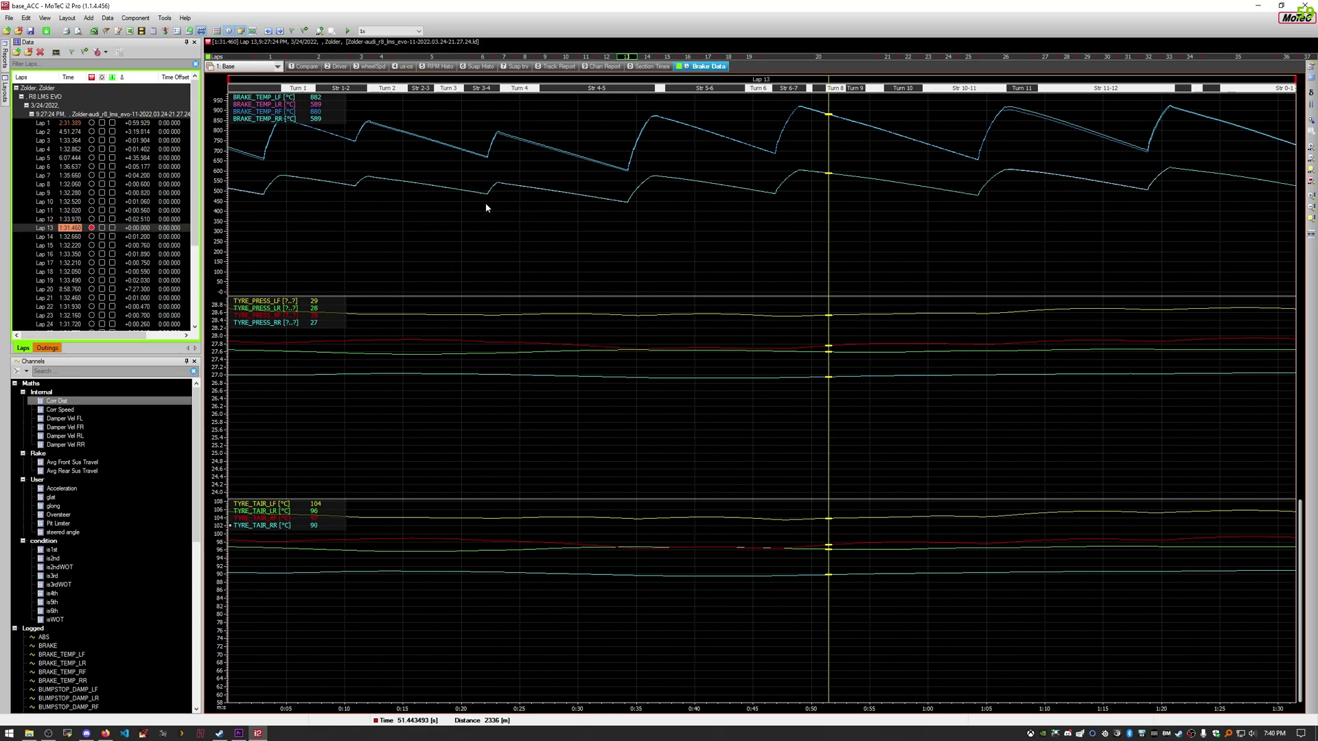
pyautogui.rightClick(526, 222)
pyautogui.click(585, 233)
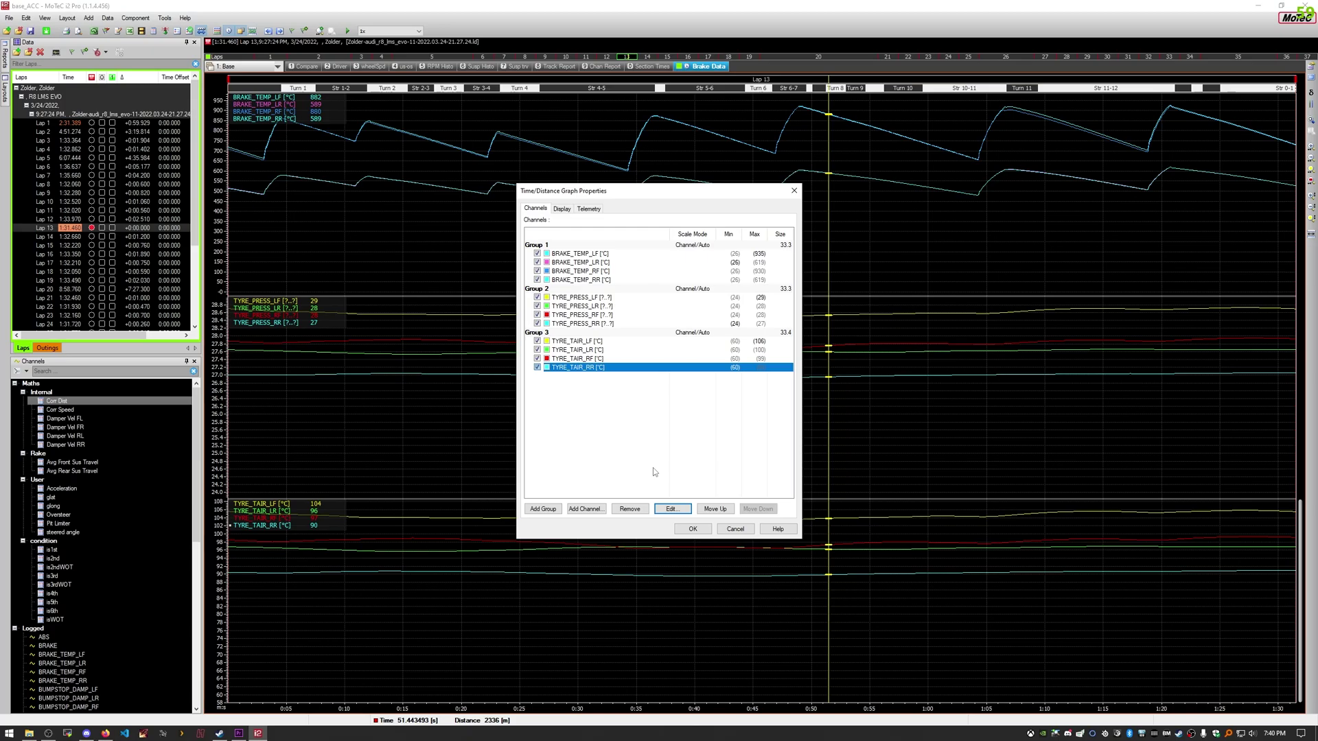
pyautogui.click(694, 529)
# Step: Scrub the graph cursor across the lap comparing readings, settling near the 0:42 mark
pyautogui.moveTo(861, 462); pyautogui.dragTo(582, 412)
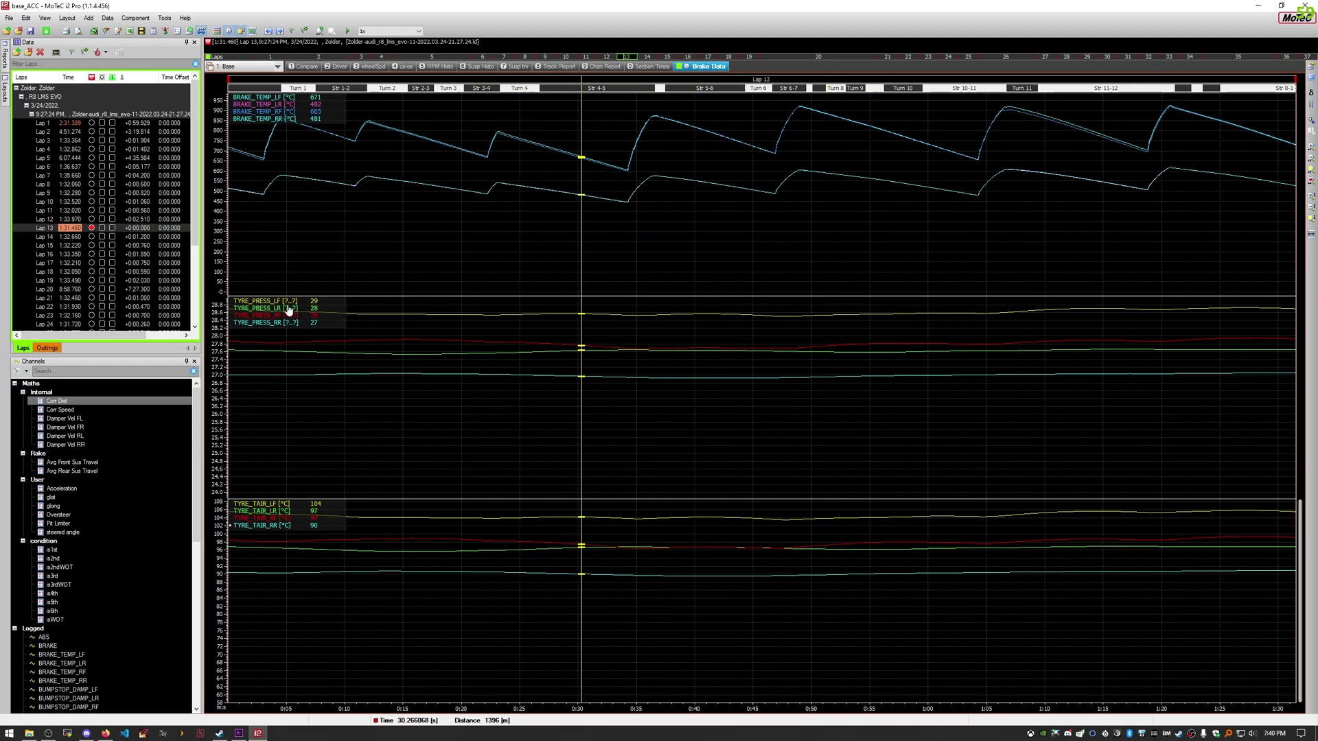
pyautogui.moveTo(383, 383); pyautogui.dragTo(549, 433)
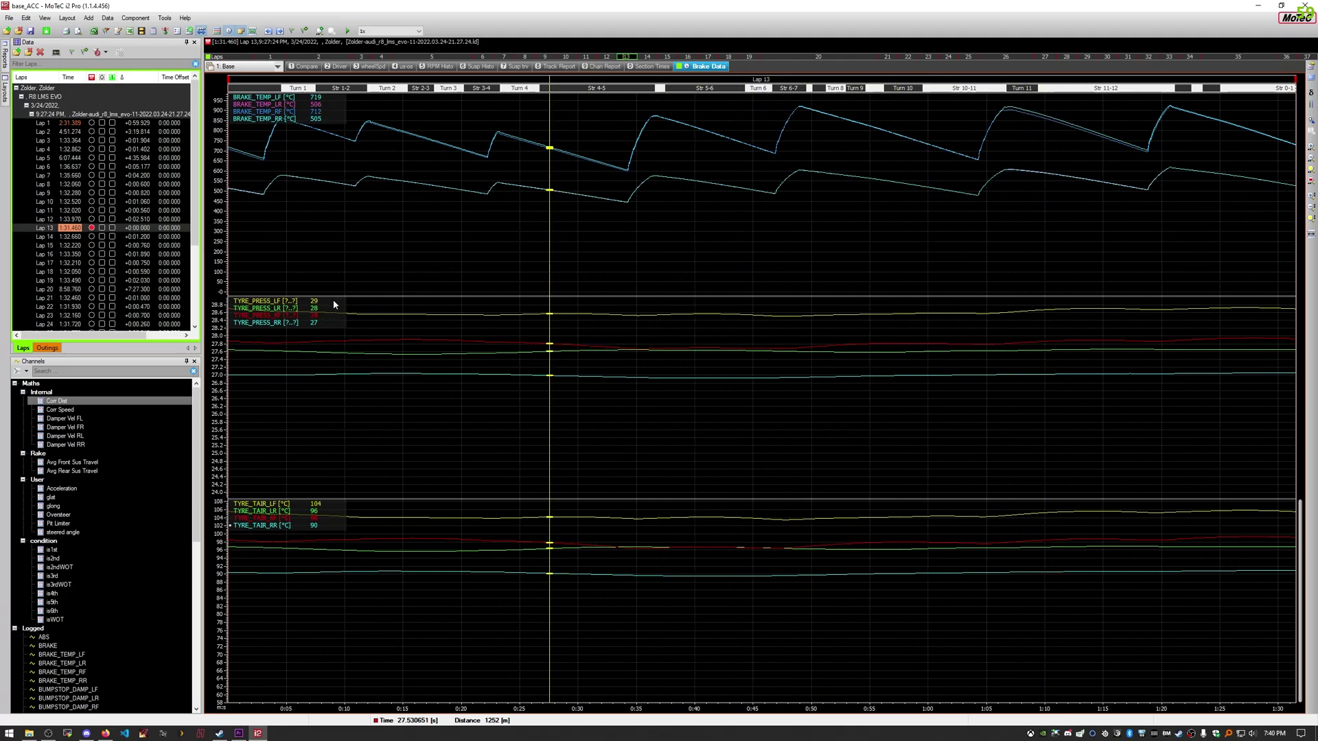
pyautogui.moveTo(442, 462); pyautogui.dragTo(791, 443)
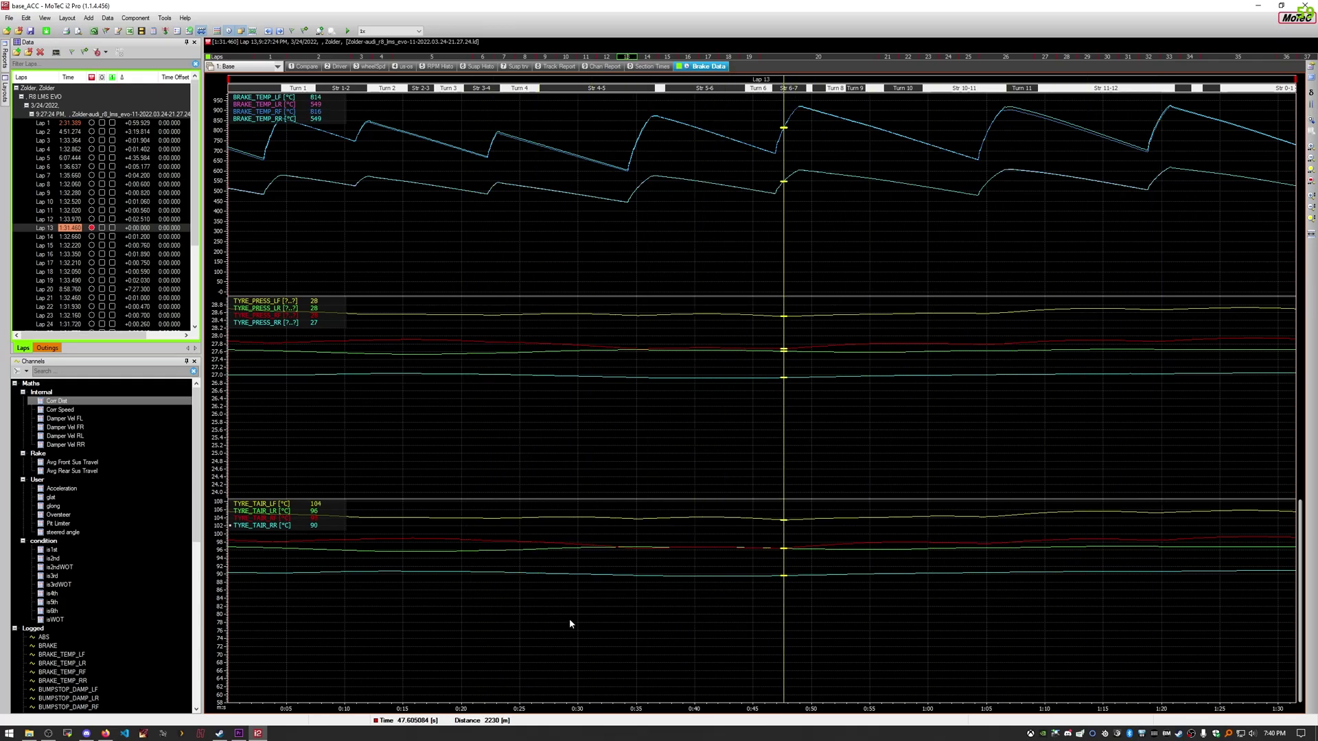
pyautogui.moveTo(663, 466); pyautogui.dragTo(727, 451)
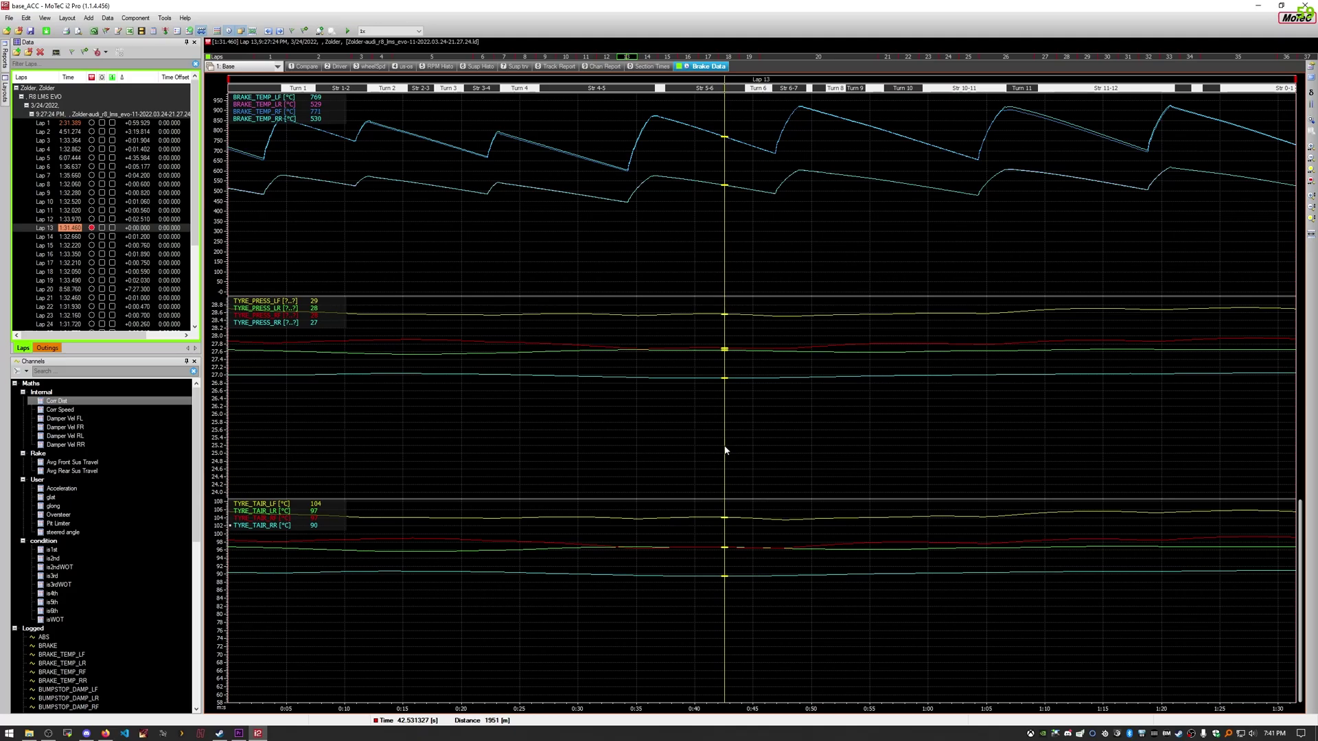
pyautogui.moveTo(542, 626); pyautogui.dragTo(721, 621)
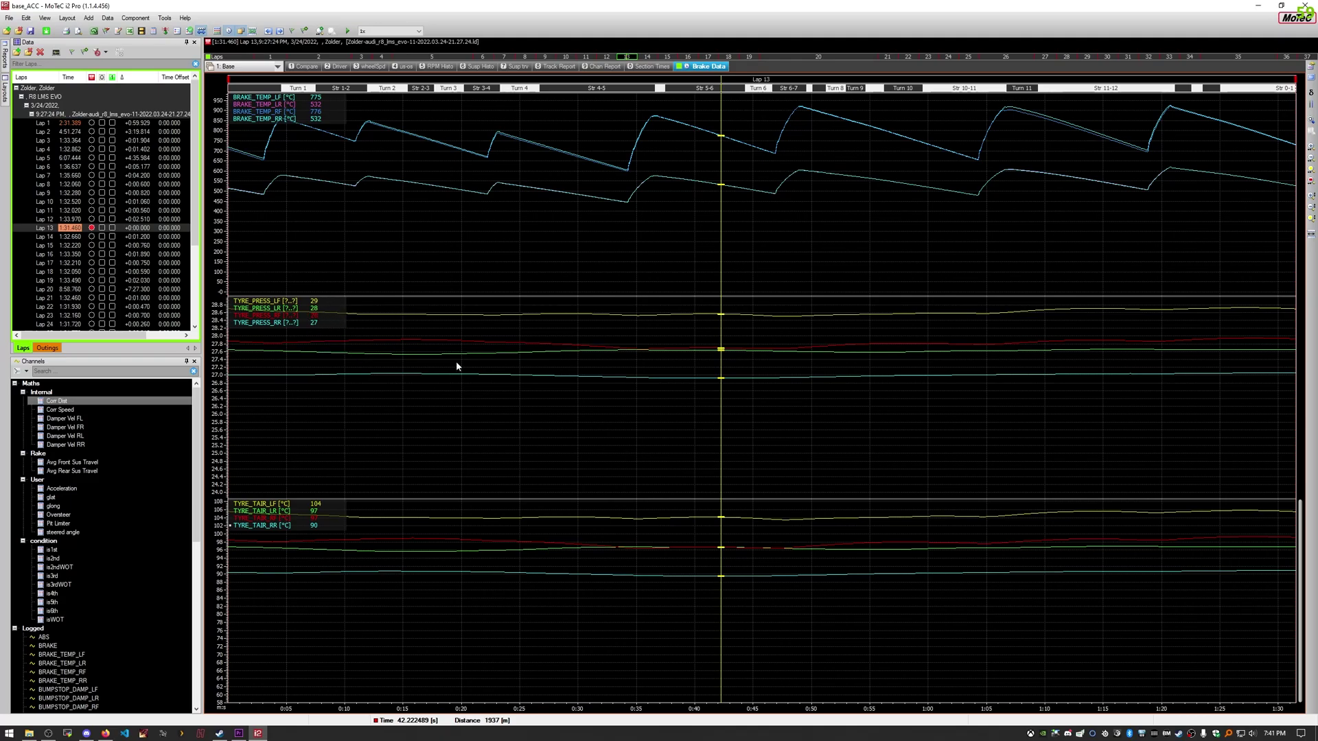
pyautogui.rightClick(555, 400)
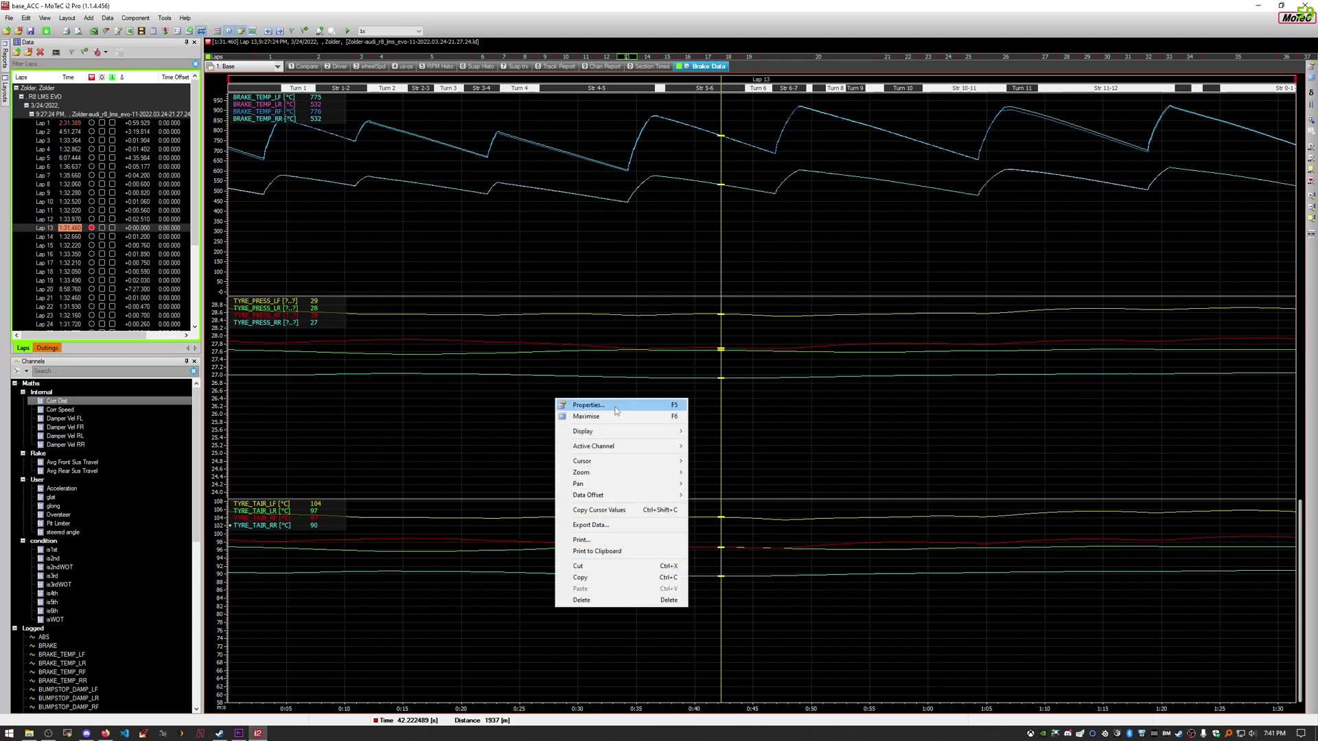
pyautogui.click(615, 405)
pyautogui.click(588, 298)
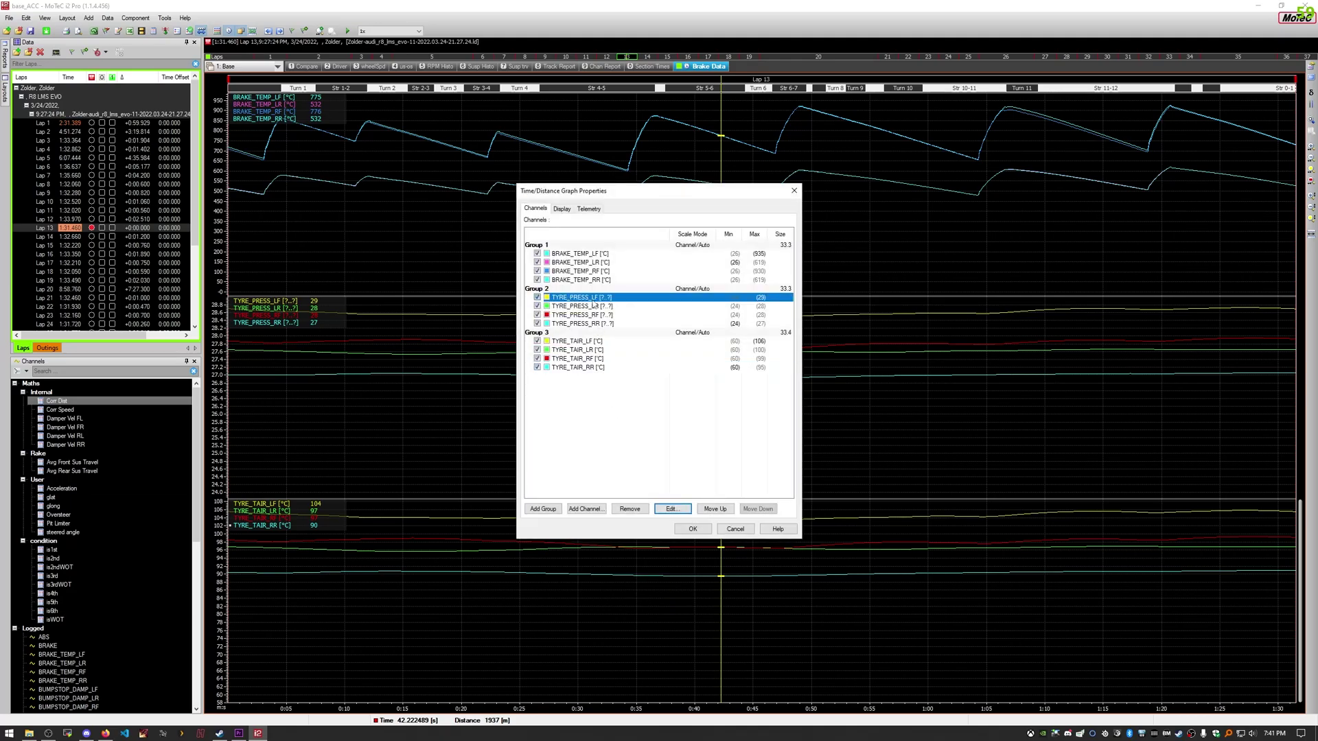
pyautogui.click(682, 512)
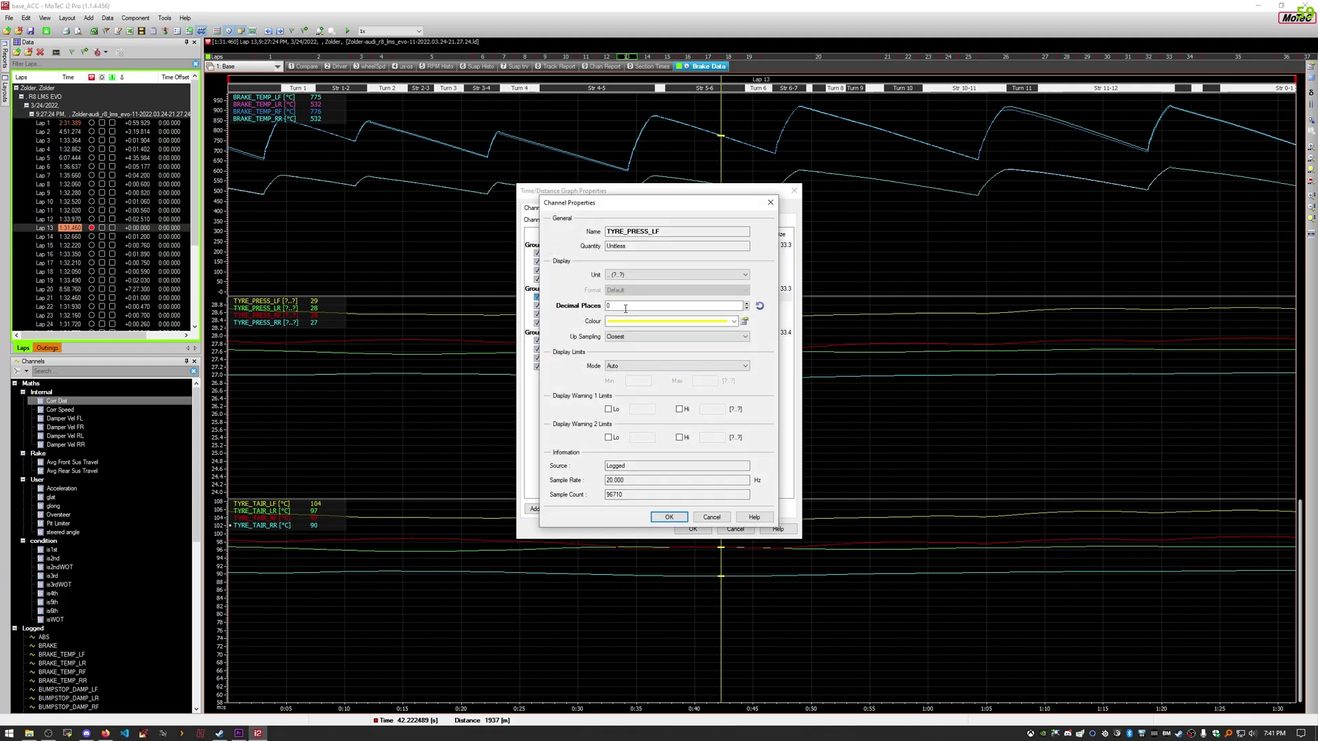
pyautogui.moveTo(626, 307); pyautogui.dragTo(556, 306)
pyautogui.write('3')
pyautogui.click(672, 518)
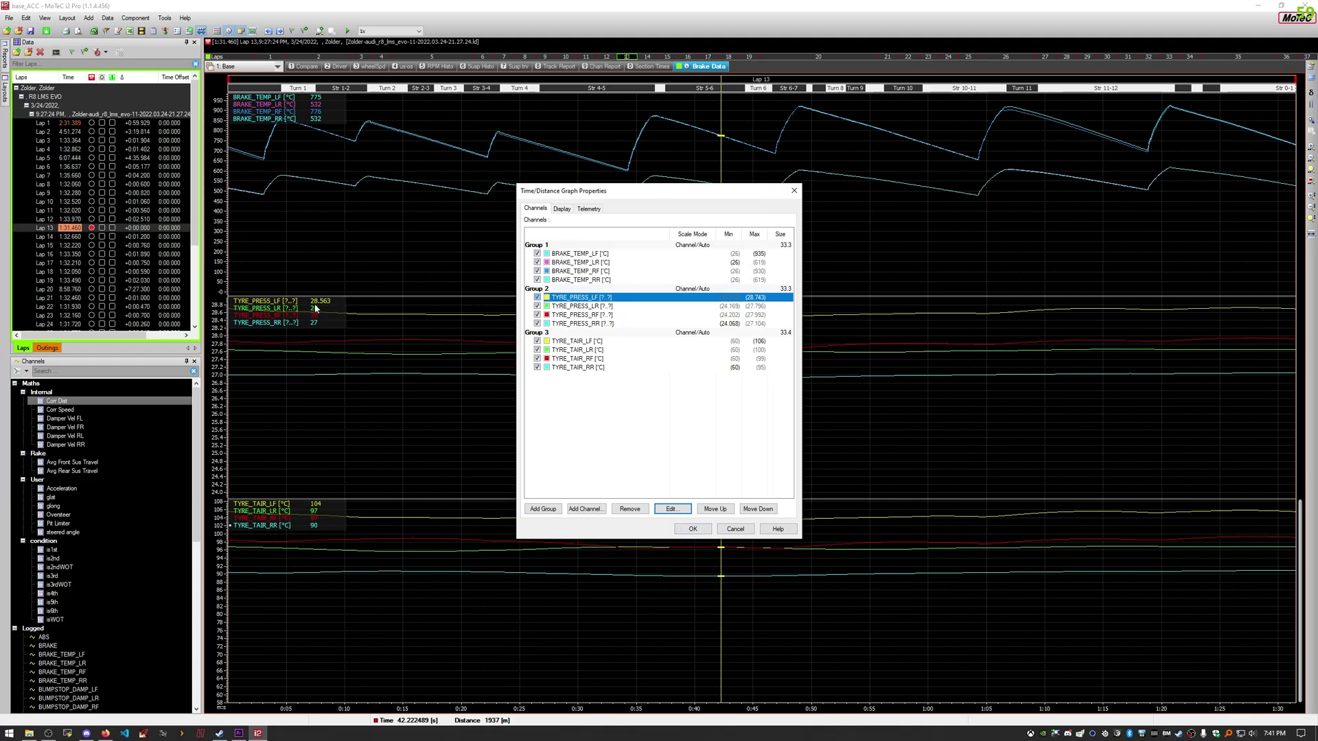
pyautogui.click(720, 529)
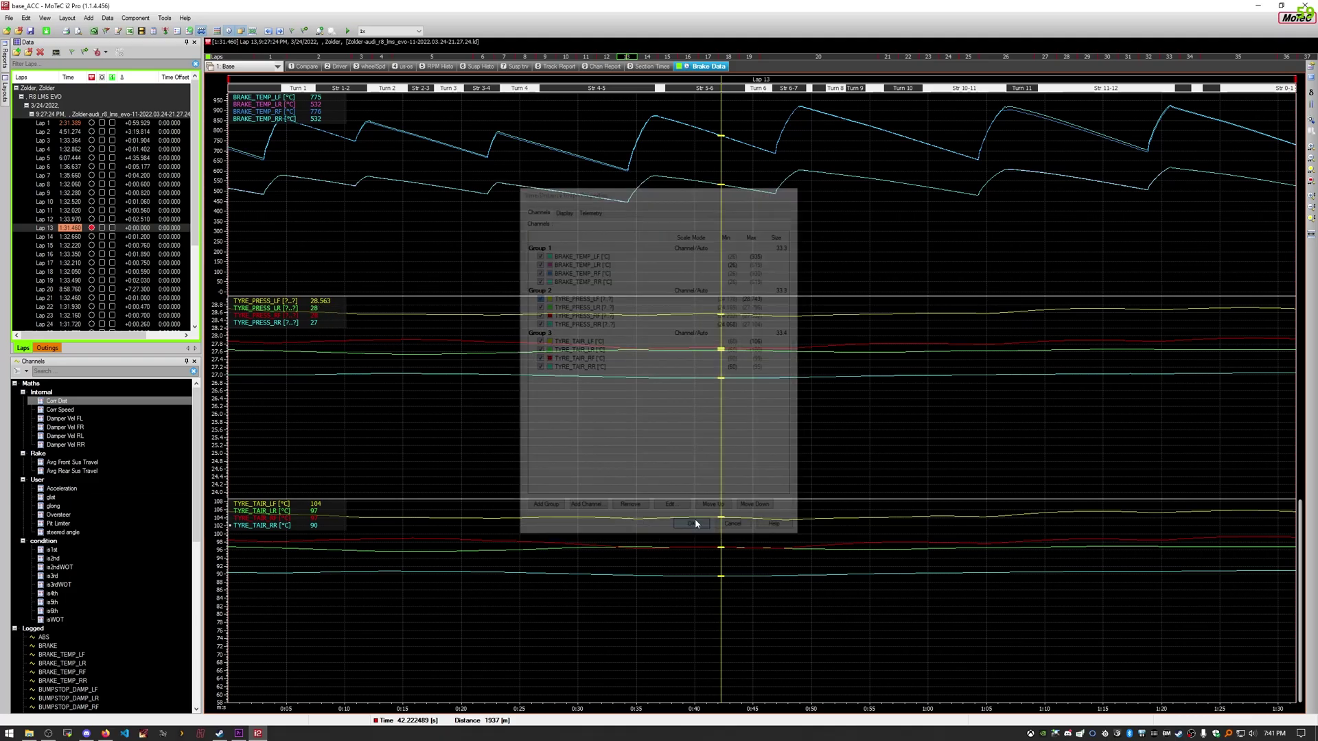
pyautogui.click(532, 411)
pyautogui.moveTo(532, 412); pyautogui.dragTo(597, 453)
pyautogui.rightClick(523, 439)
pyautogui.click(542, 447)
pyautogui.click(600, 302)
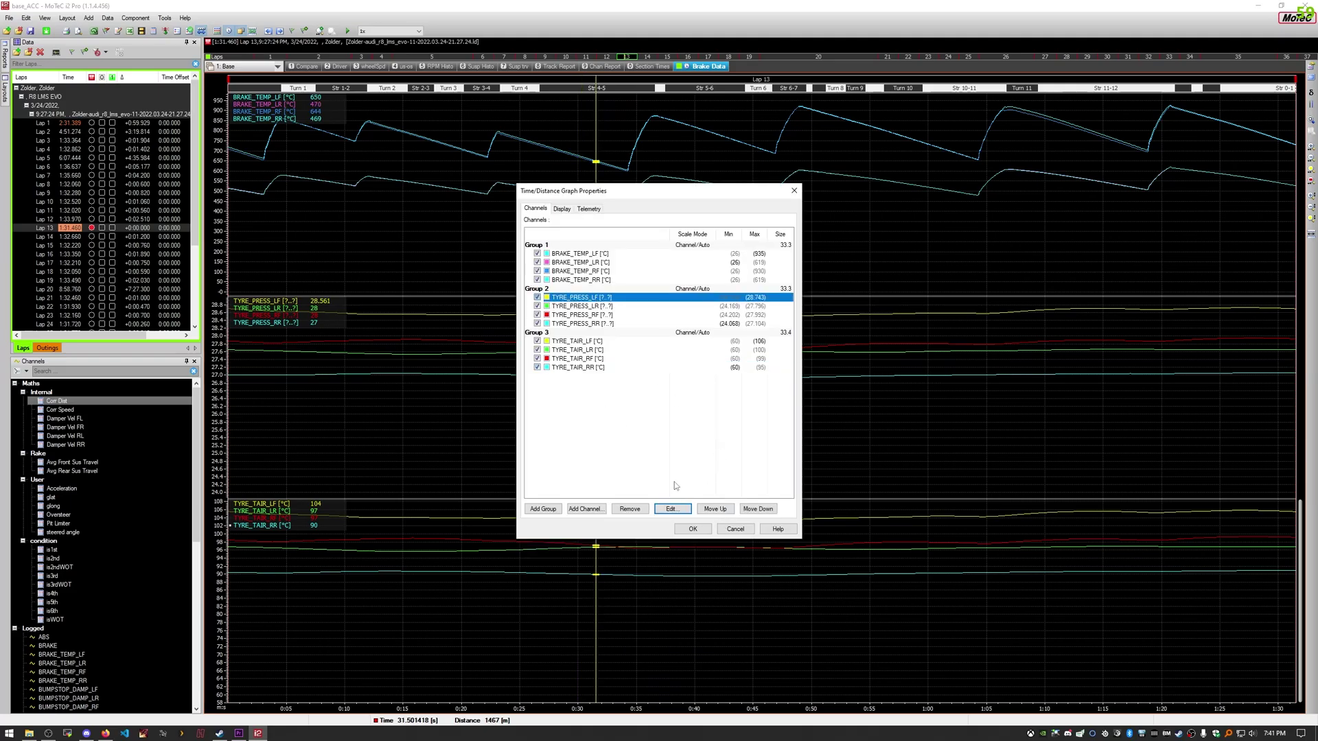
pyautogui.click(671, 509)
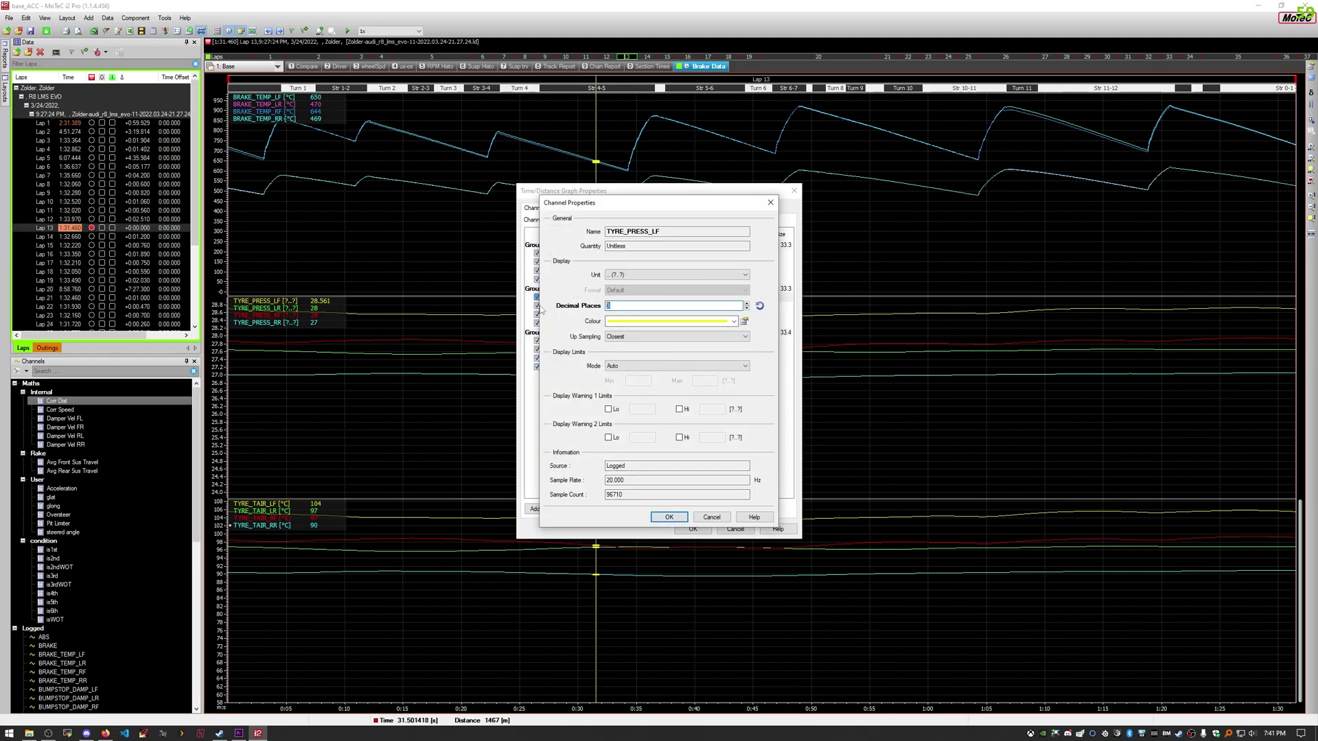
pyautogui.click(669, 516)
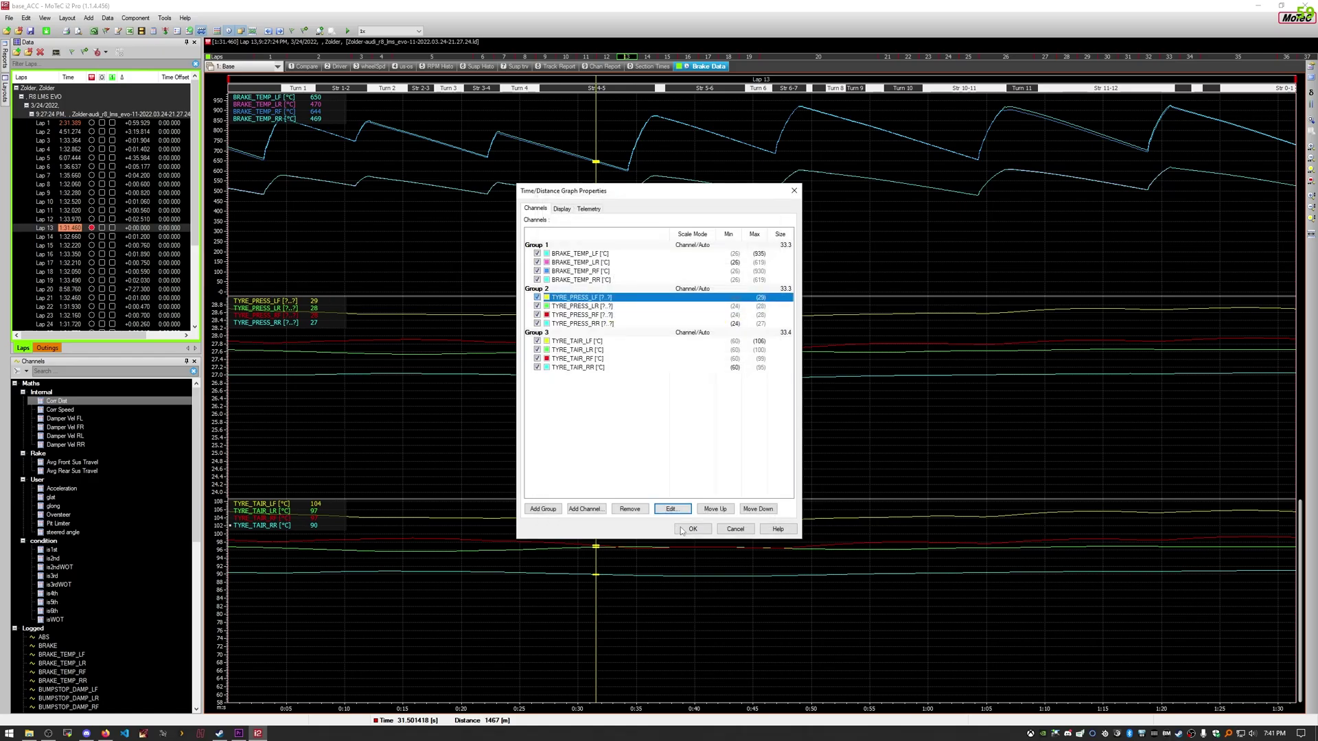
pyautogui.click(693, 530)
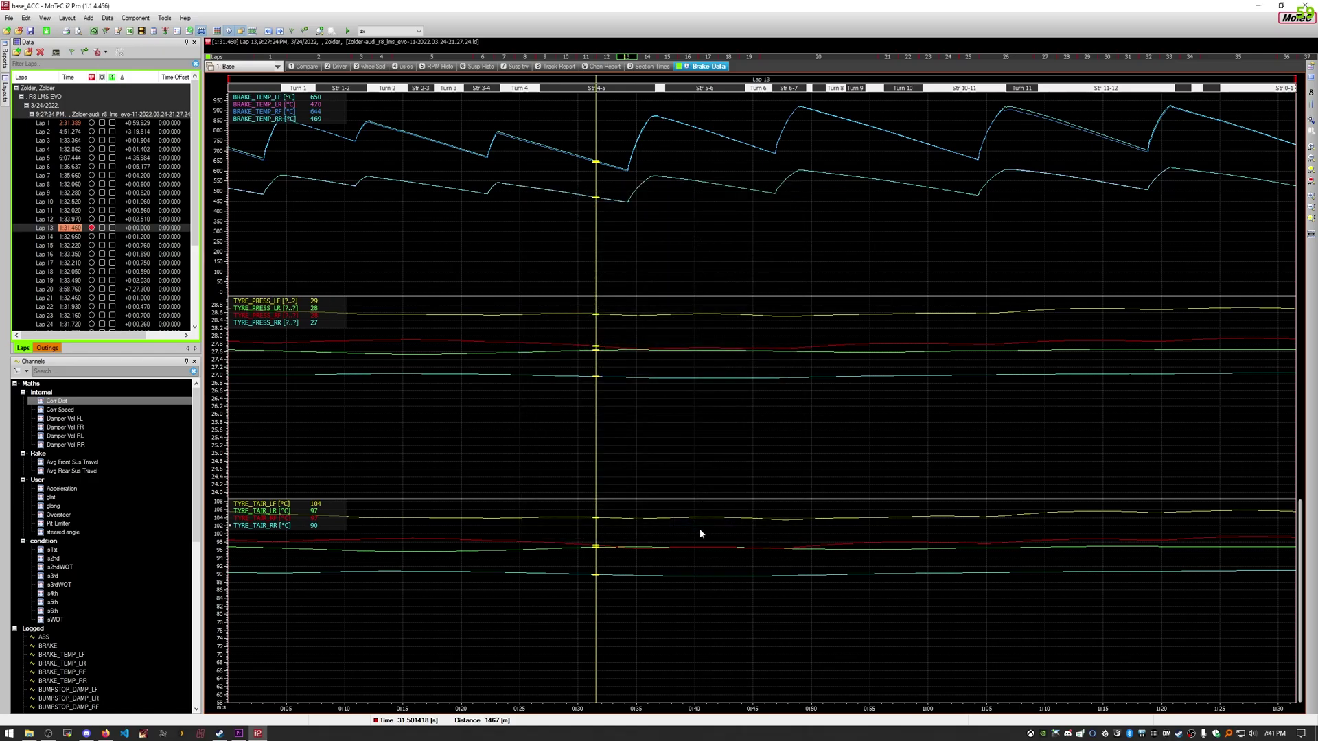
# Step: In the Channel Editor, select TYRE_PRESS_LF through TYRE_PRESS_RR
pyautogui.click(176, 33)
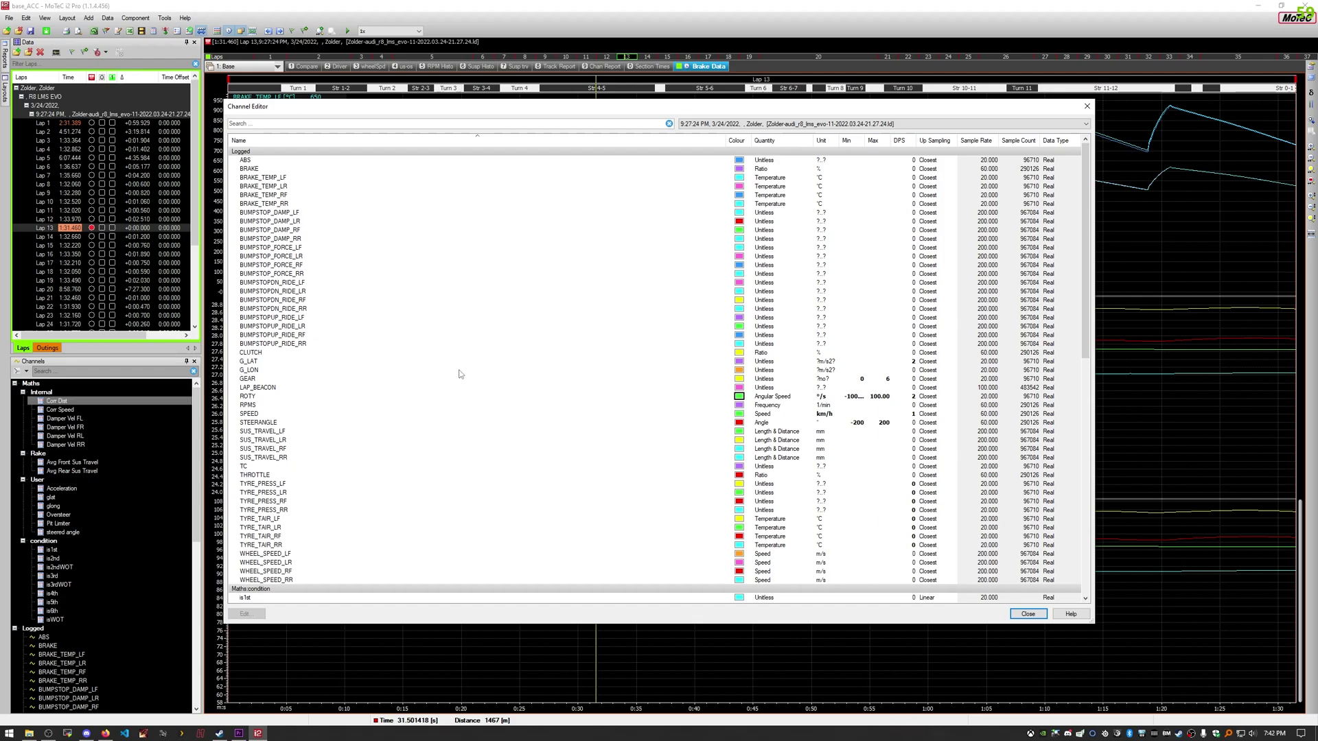
pyautogui.scroll(-3, 446, 296)
pyautogui.scroll(3, 439, 302)
pyautogui.scroll(-3, 344, 463)
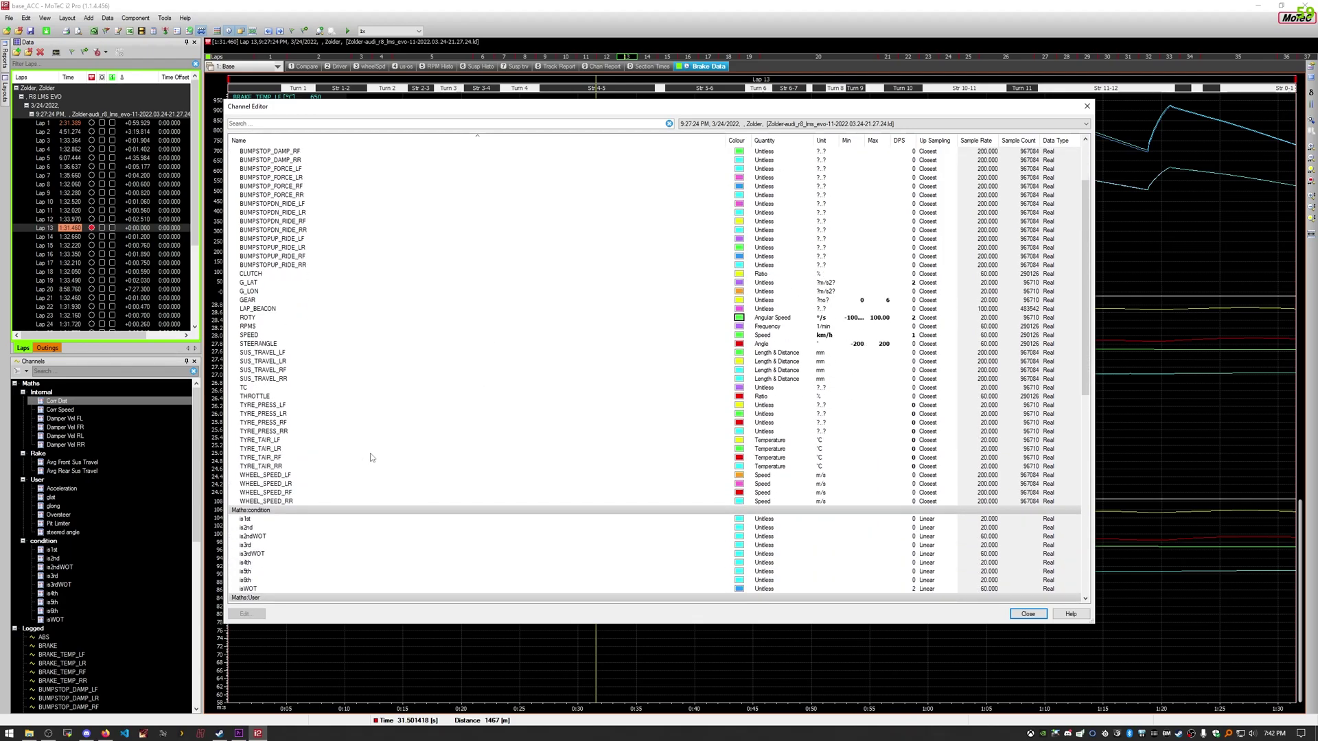
pyautogui.moveTo(327, 111); pyautogui.dragTo(446, 87)
pyautogui.scroll(-1, 465, 387)
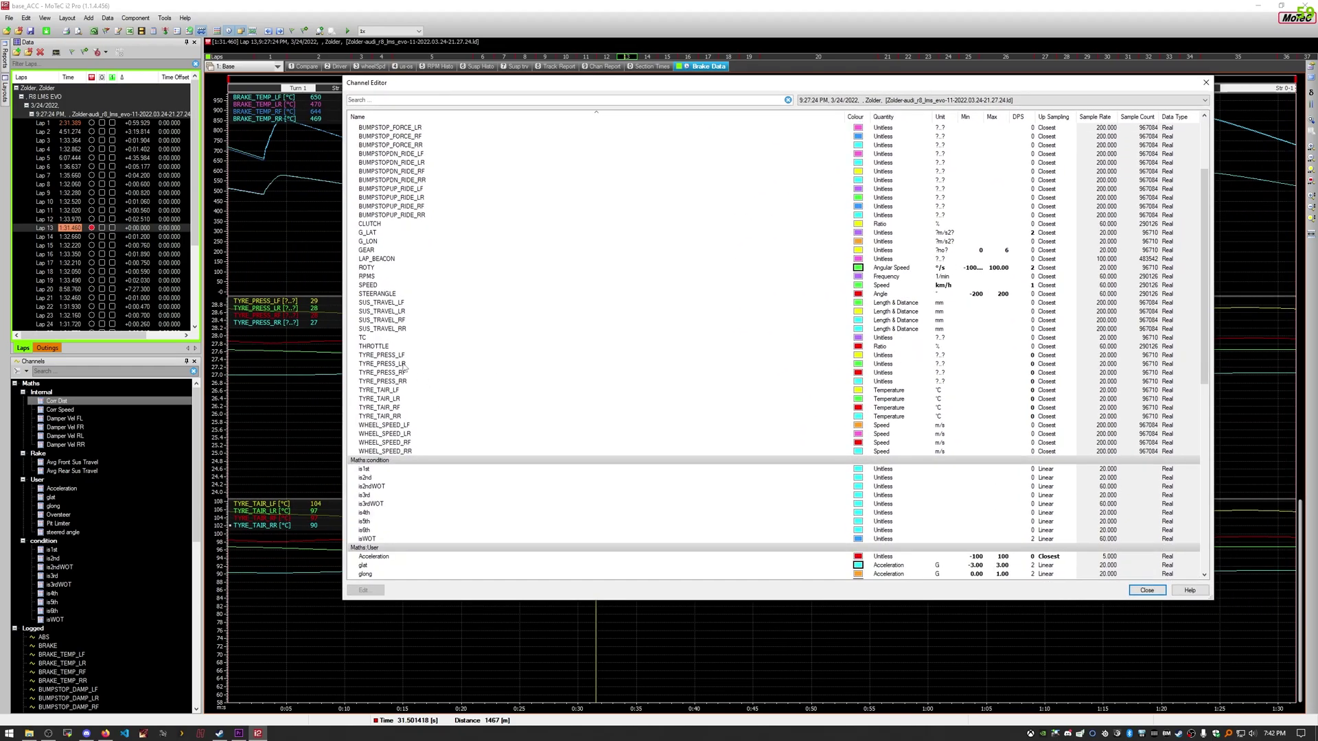
pyautogui.click(402, 355)
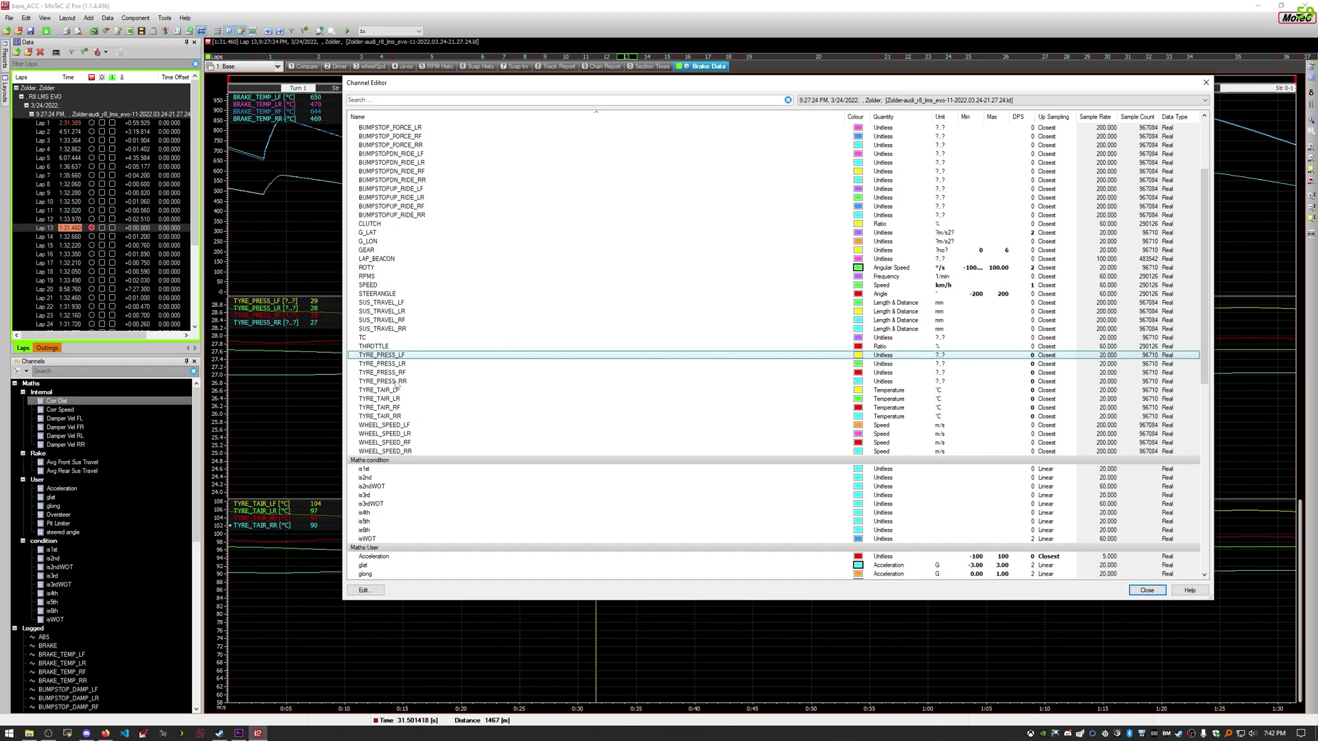
pyautogui.keyDown('shift'); pyautogui.click(395, 382); pyautogui.keyUp('shift')
# Step: Set the tyre pressure channels to 3 decimal places and close the Channel Editor
pyautogui.click(365, 590)
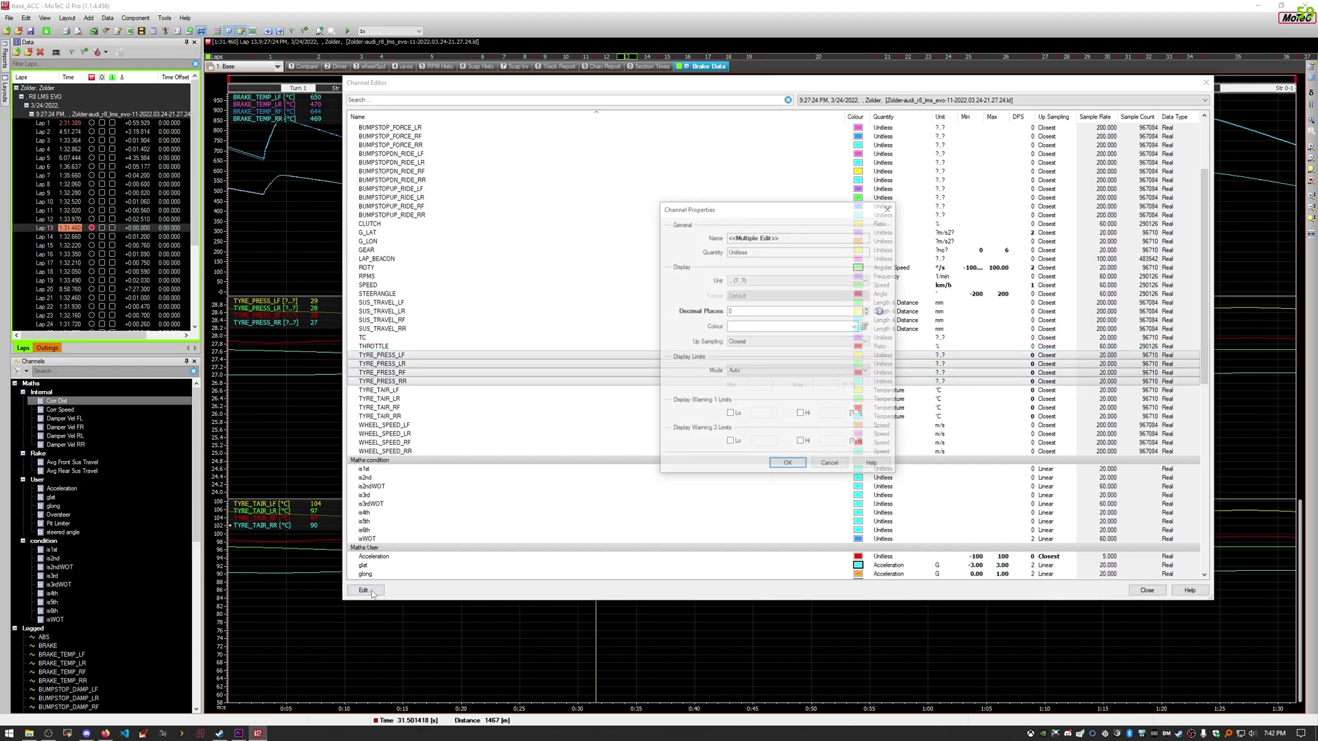
pyautogui.doubleClick(755, 311)
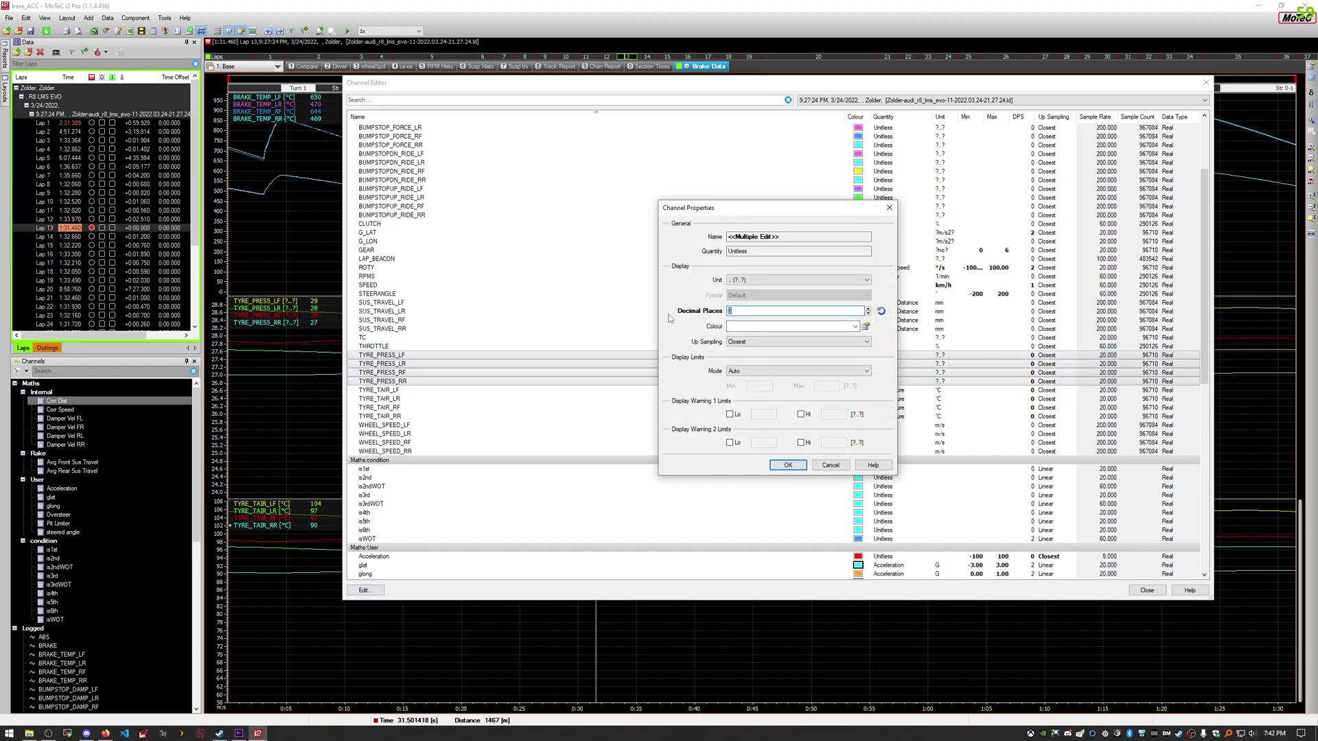
pyautogui.write('3')
pyautogui.click(787, 467)
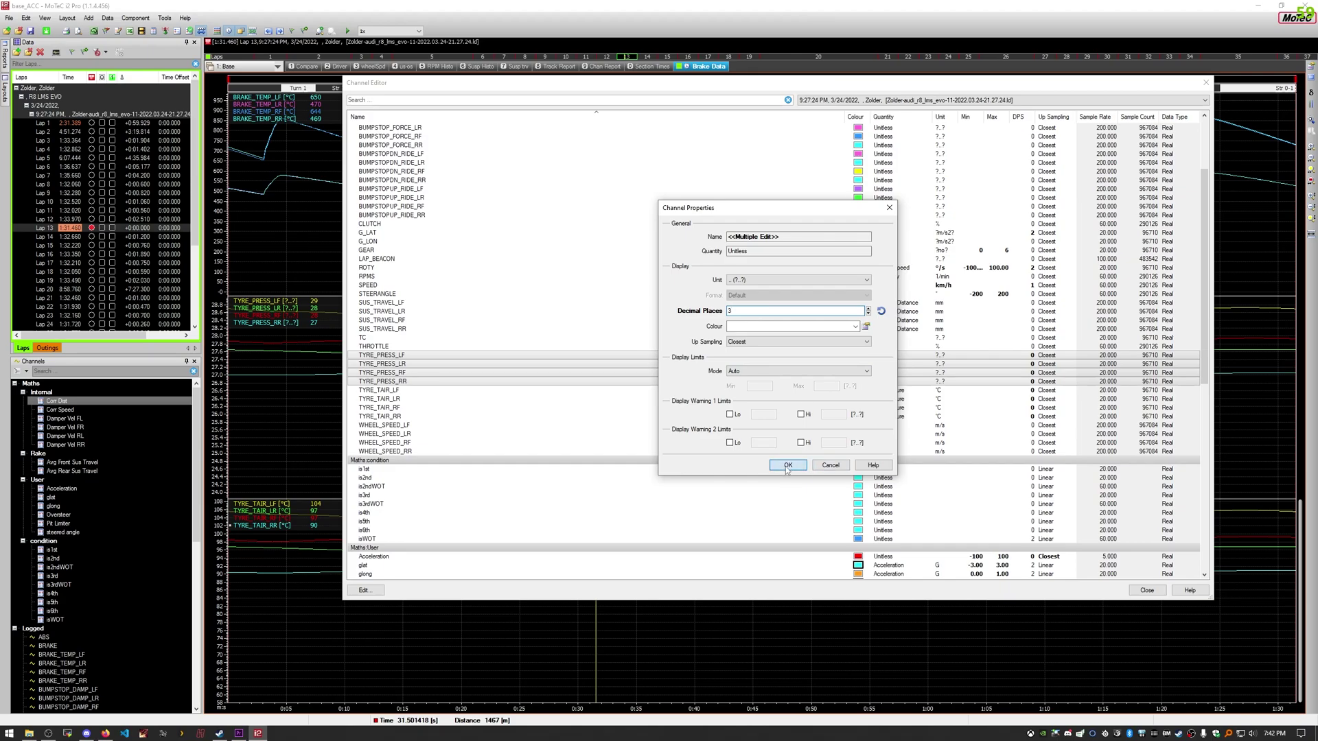
pyautogui.click(1146, 590)
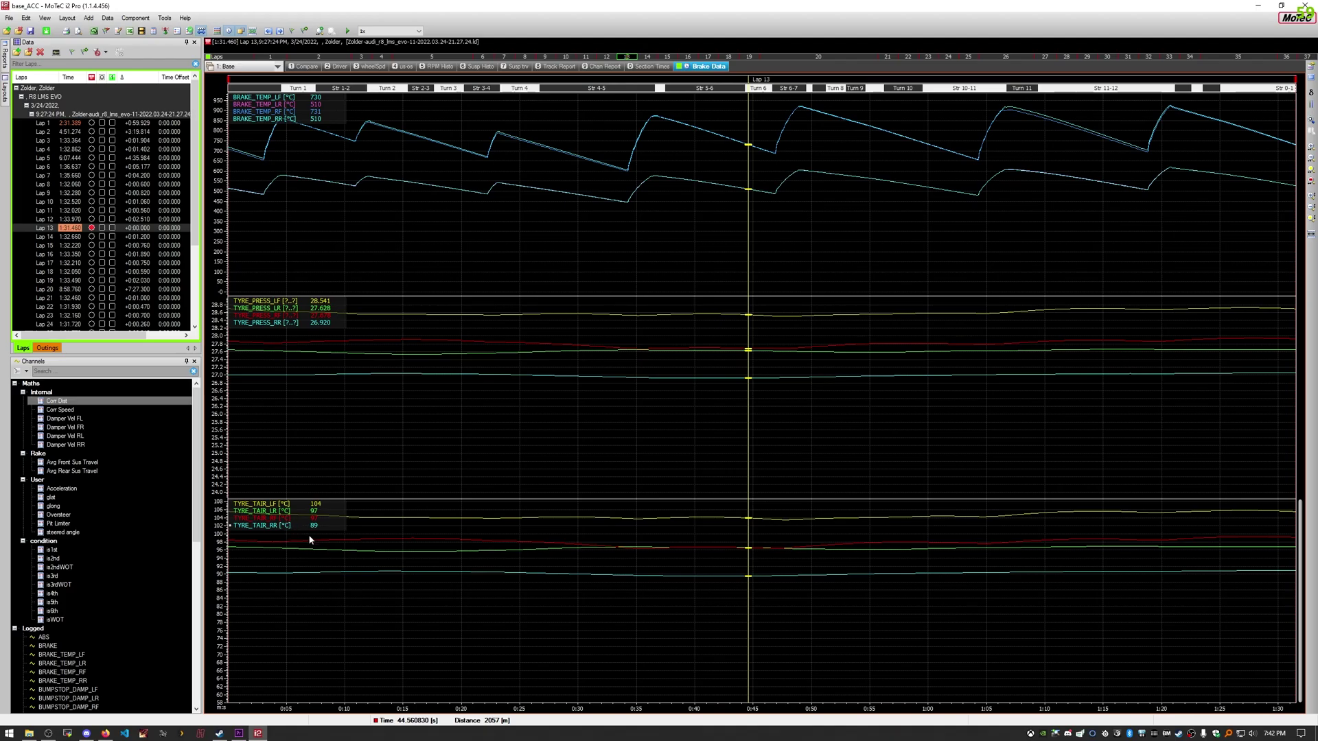
# Step: Set the four TYRE_TAIR channels to 2 decimal places in the Channel Editor
pyautogui.click(177, 31)
pyautogui.scroll(-5, 357, 330)
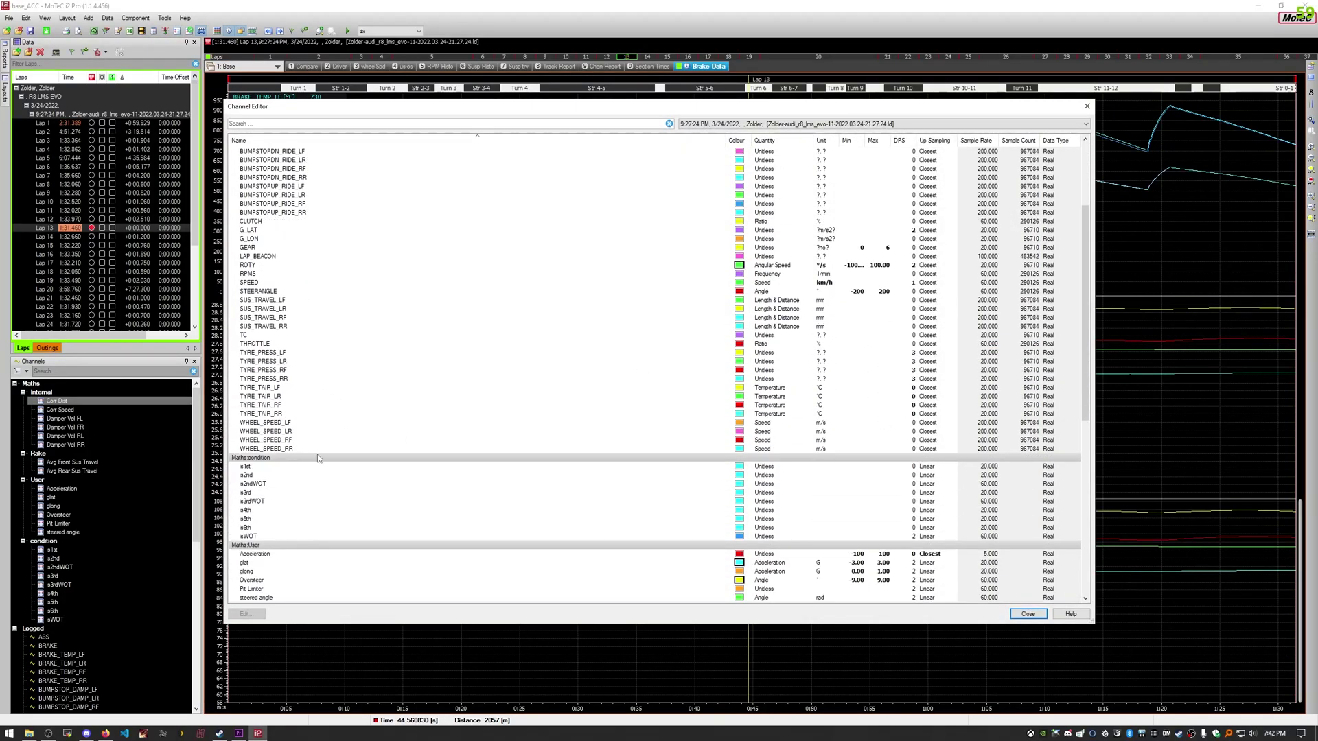
pyautogui.moveTo(278, 389); pyautogui.dragTo(273, 415)
pyautogui.click(259, 617)
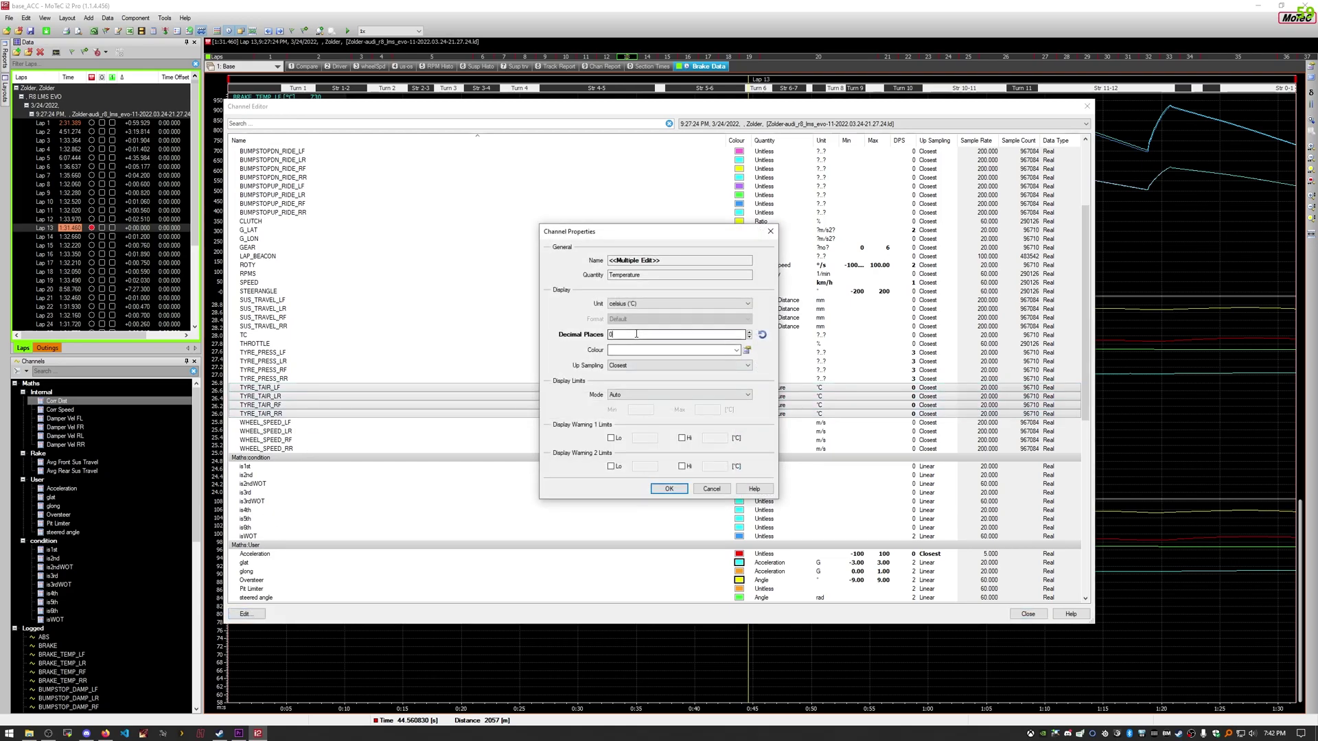
pyautogui.write('2')
pyautogui.click(670, 488)
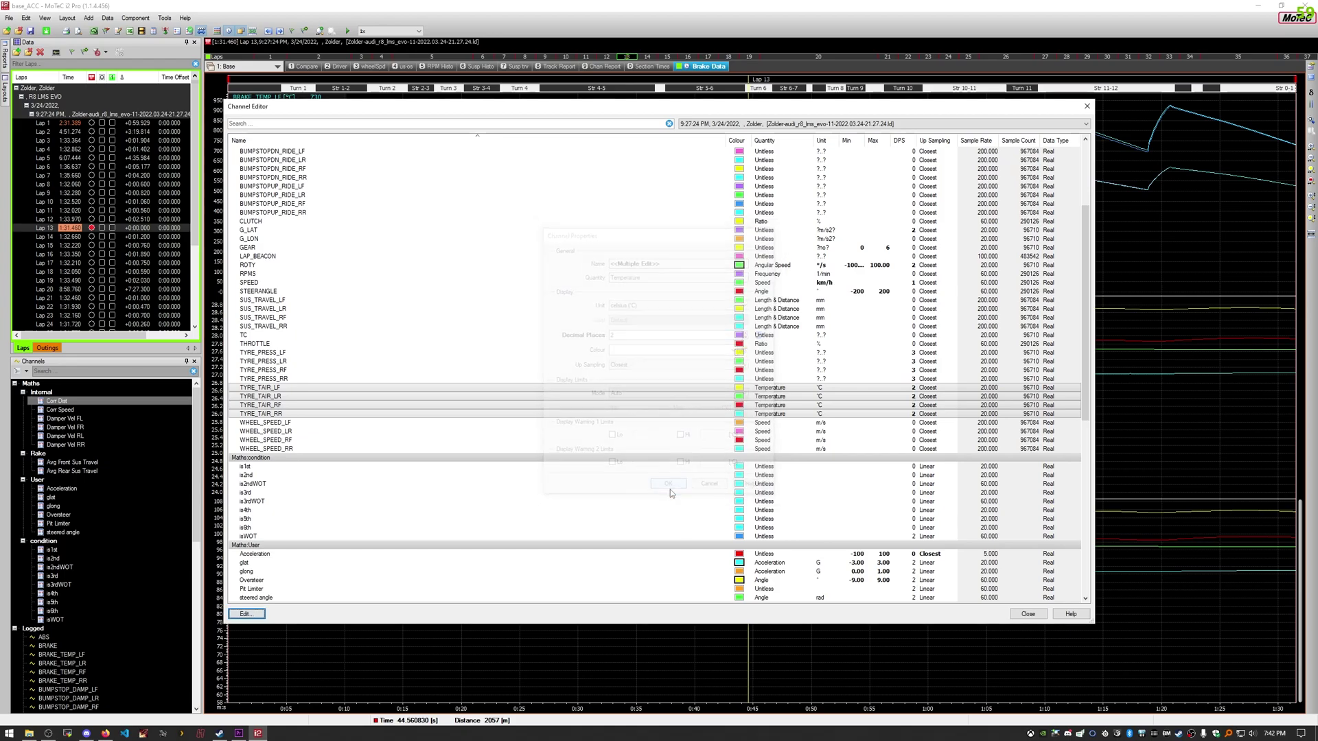
pyautogui.click(1027, 615)
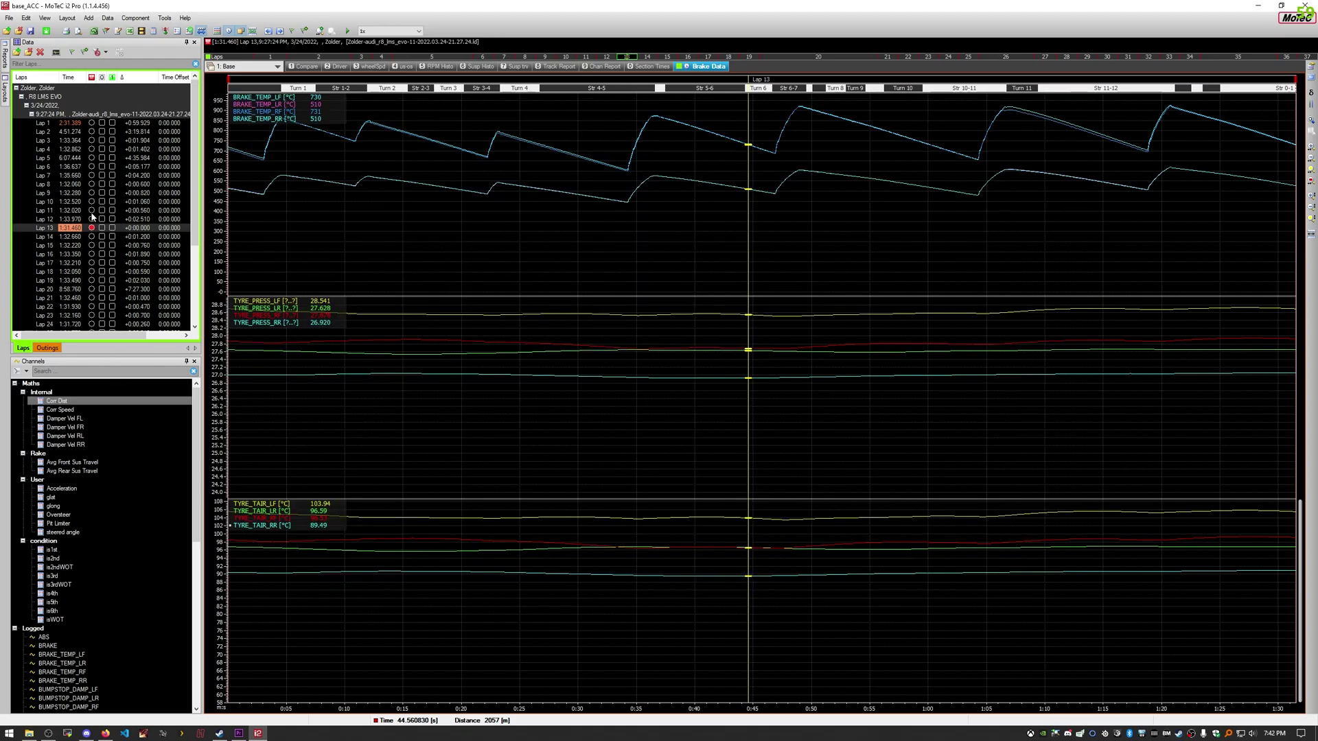
# Step: Move the graph cursor from about 0:24.8 to 0:41.8
pyautogui.scroll(-6, 124, 561)
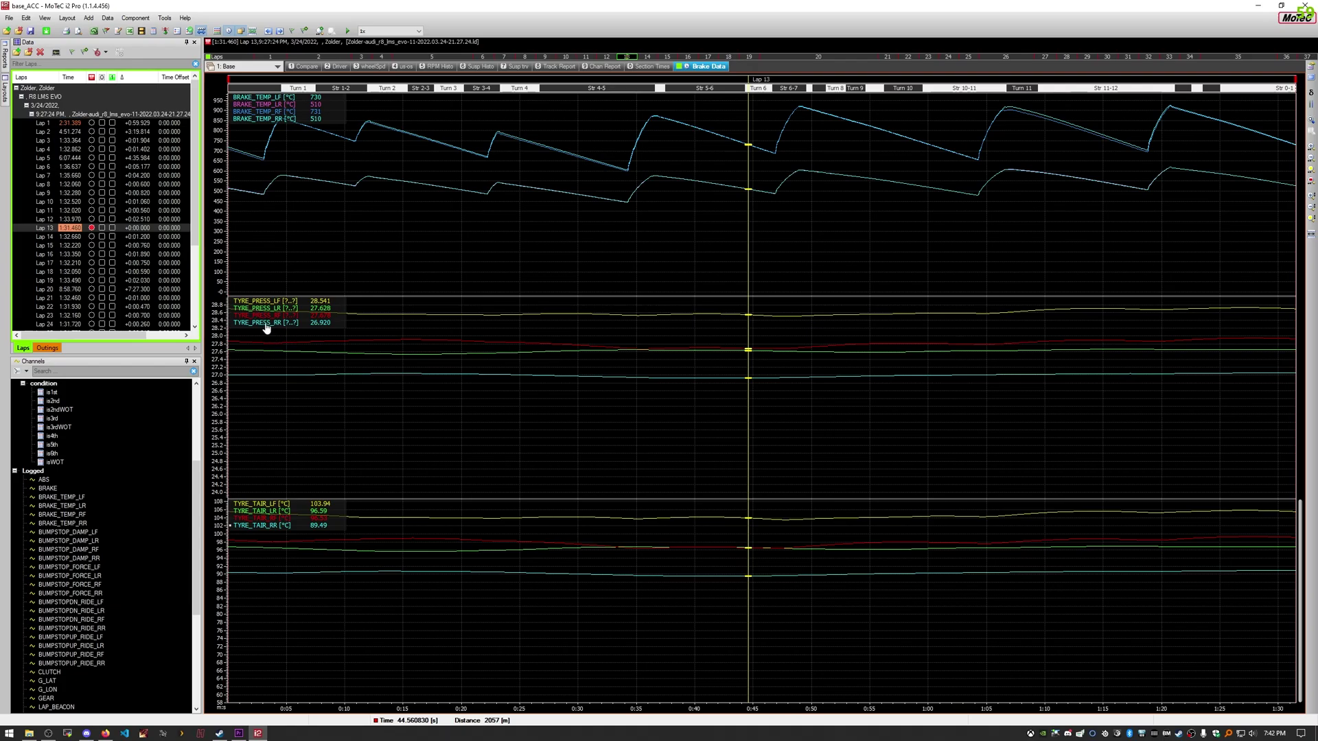
pyautogui.click(513, 461)
pyautogui.moveTo(493, 463); pyautogui.dragTo(717, 416)
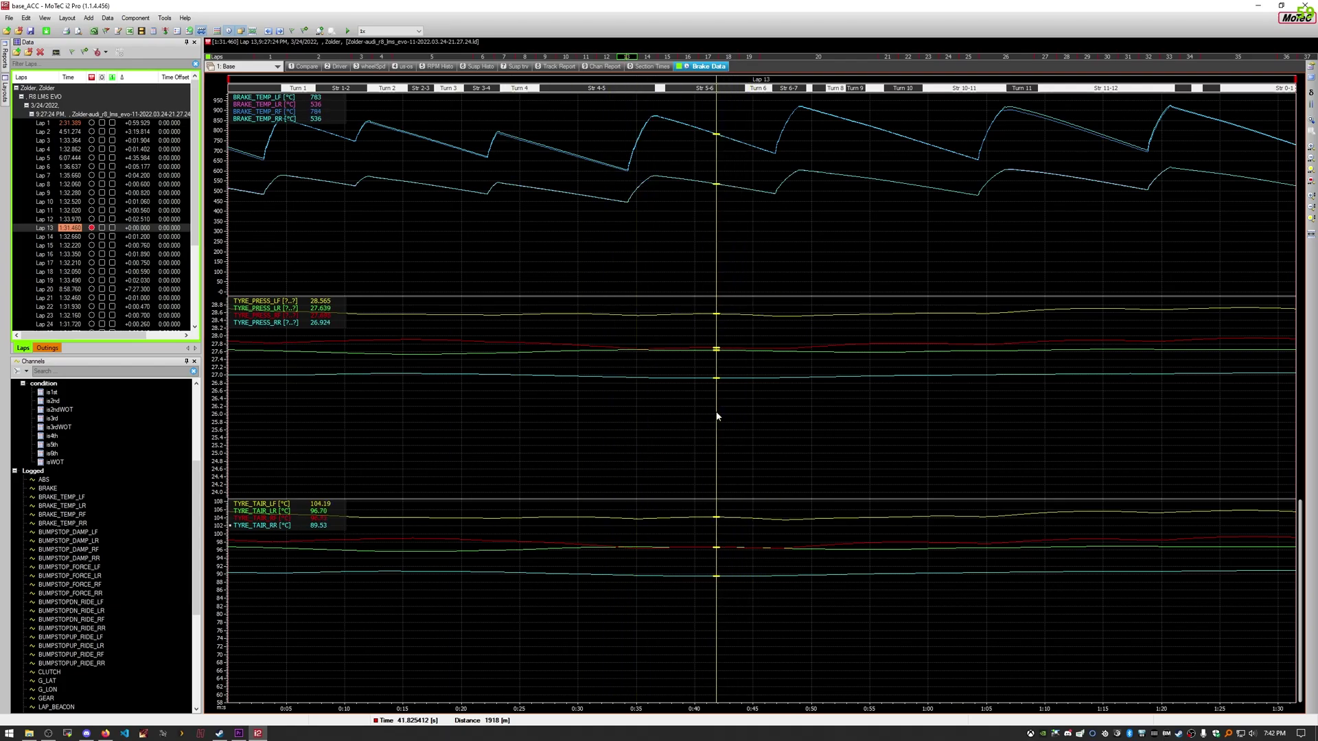
# Step: Turn on a red minimum line at 27.5 for the tyre pressure group (Group 2)
pyautogui.rightClick(648, 433)
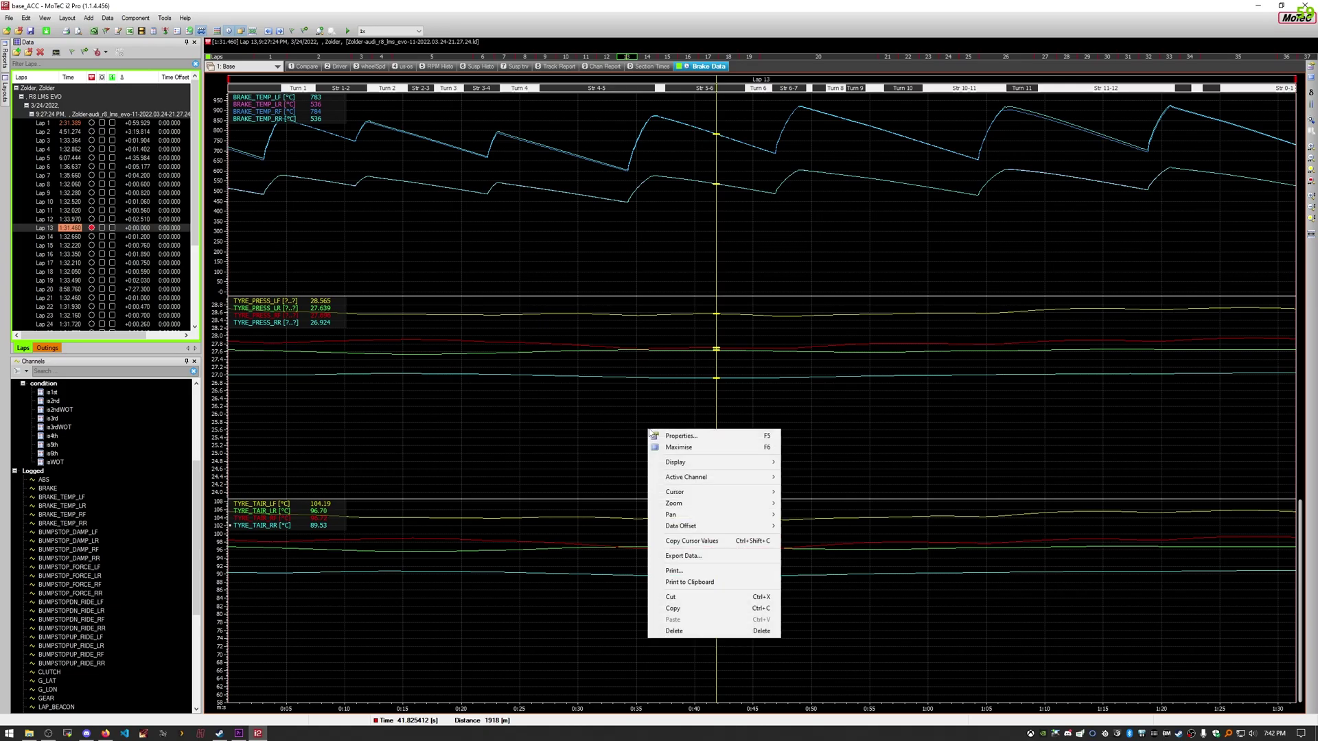
pyautogui.click(716, 443)
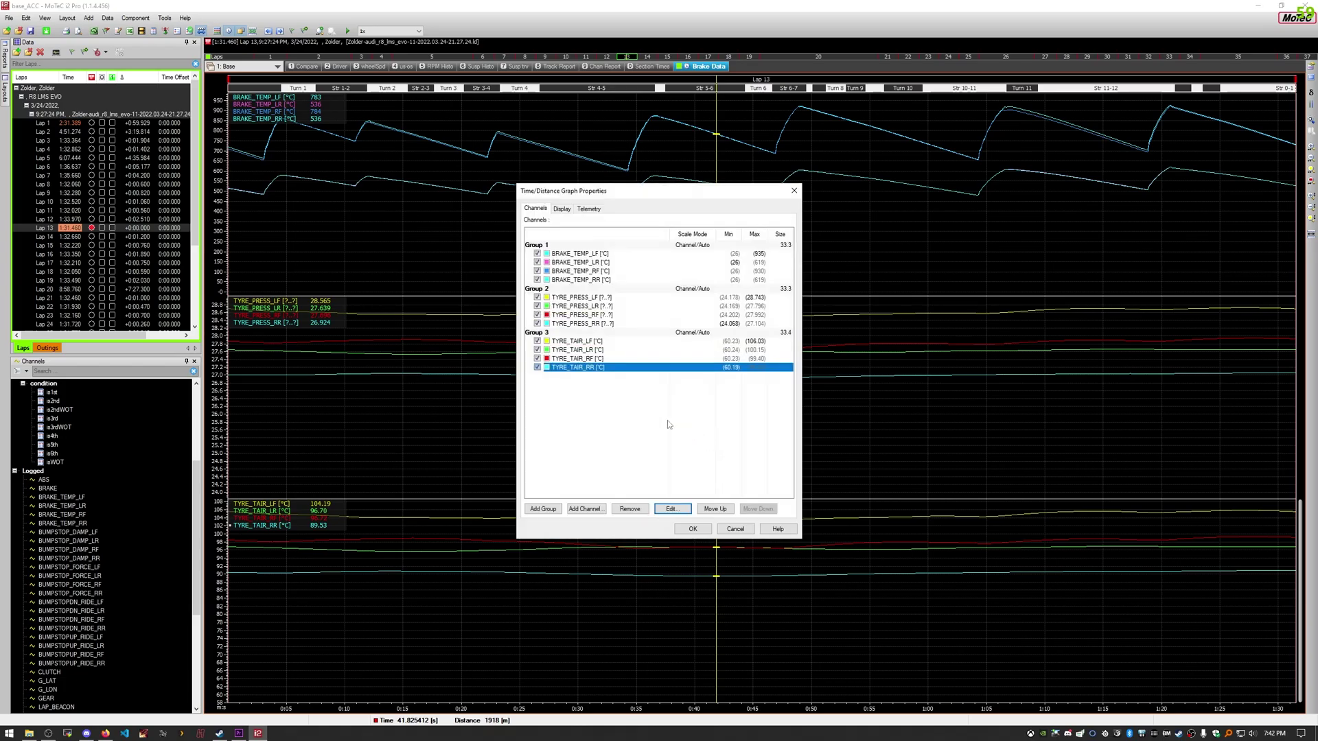
pyautogui.click(544, 290)
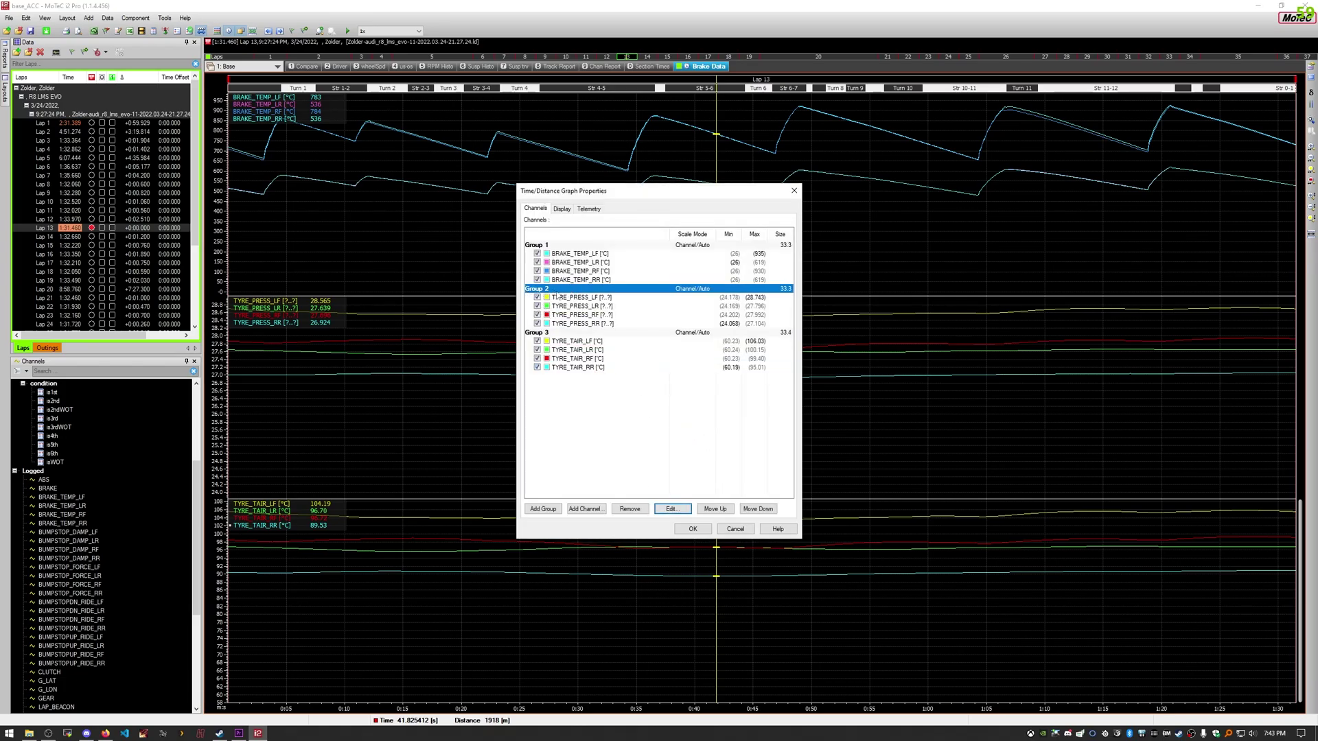
pyautogui.click(672, 509)
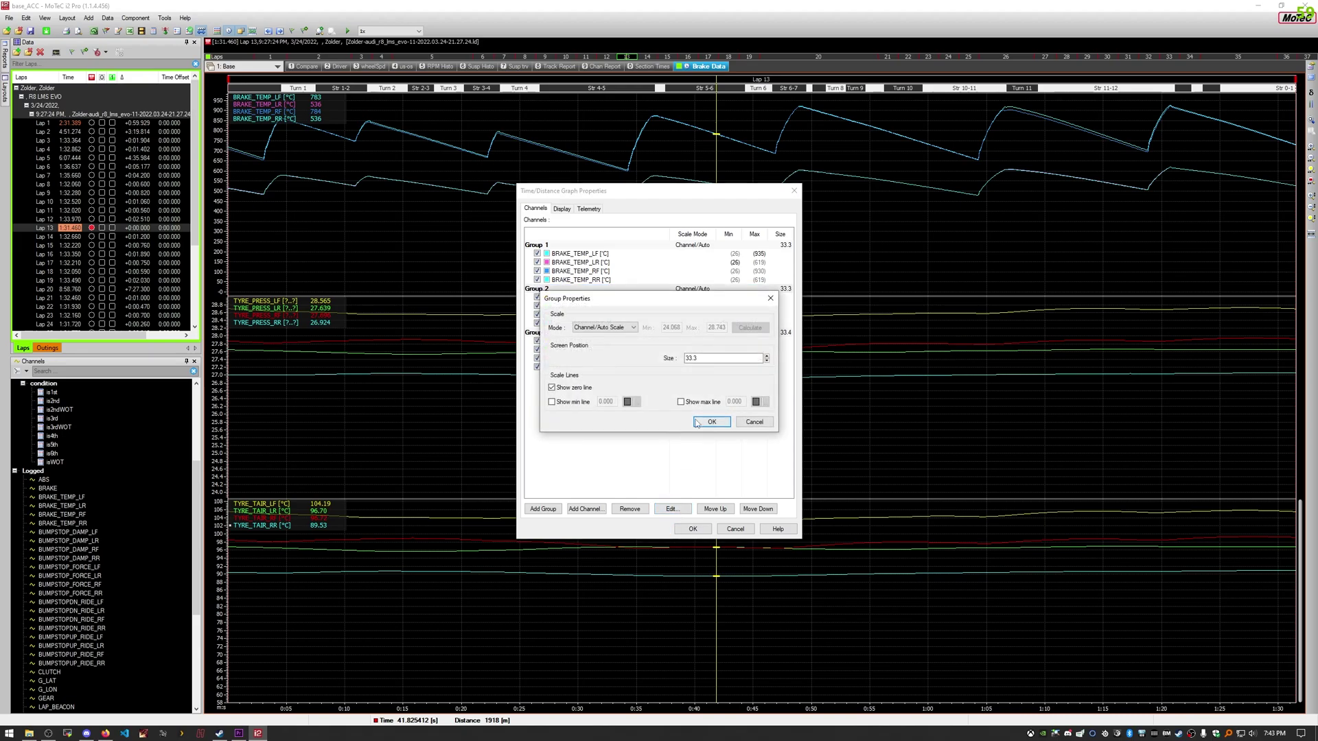
pyautogui.click(563, 403)
pyautogui.write('0')
pyautogui.press('BackSpace')
pyautogui.write('27.5')
pyautogui.click(636, 401)
pyautogui.click(556, 351)
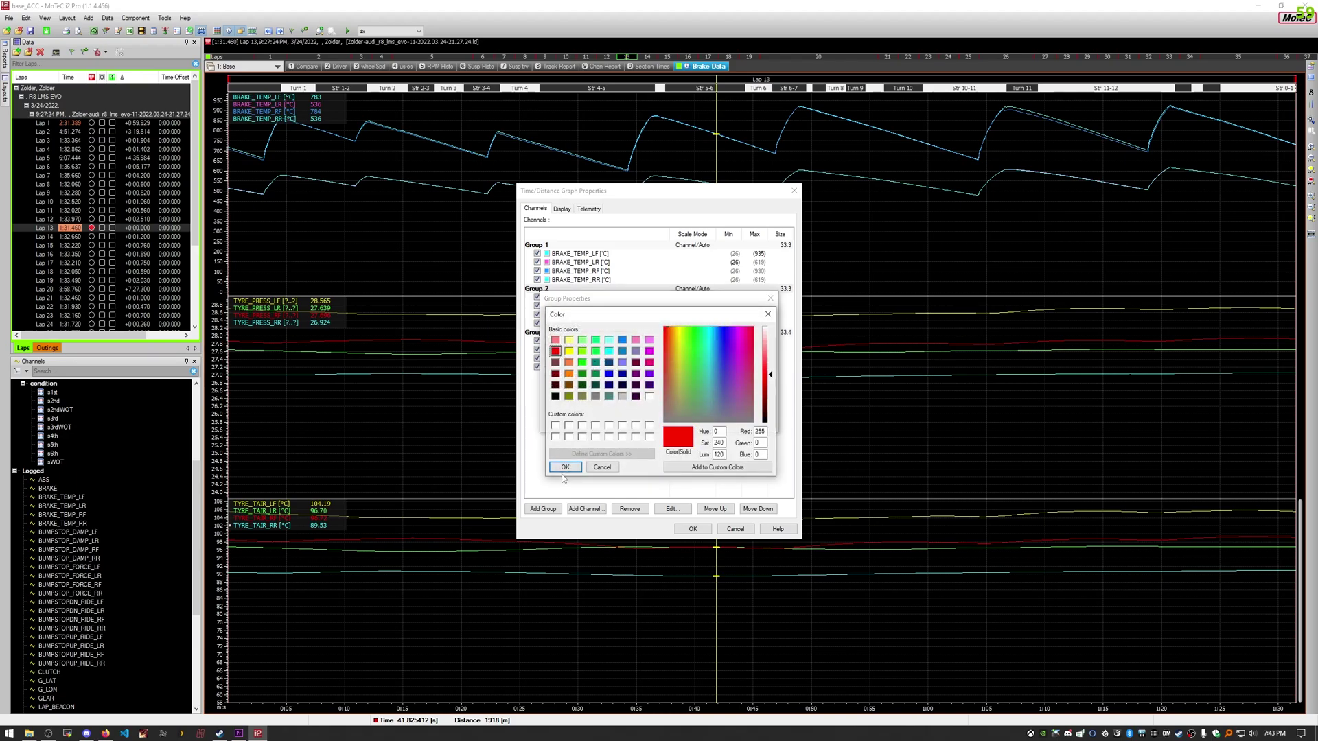
pyautogui.click(565, 466)
# Step: Enable the tyre pressure maximum line at 27.9 and apply the graph changes
pyautogui.click(705, 402)
pyautogui.doubleClick(744, 403)
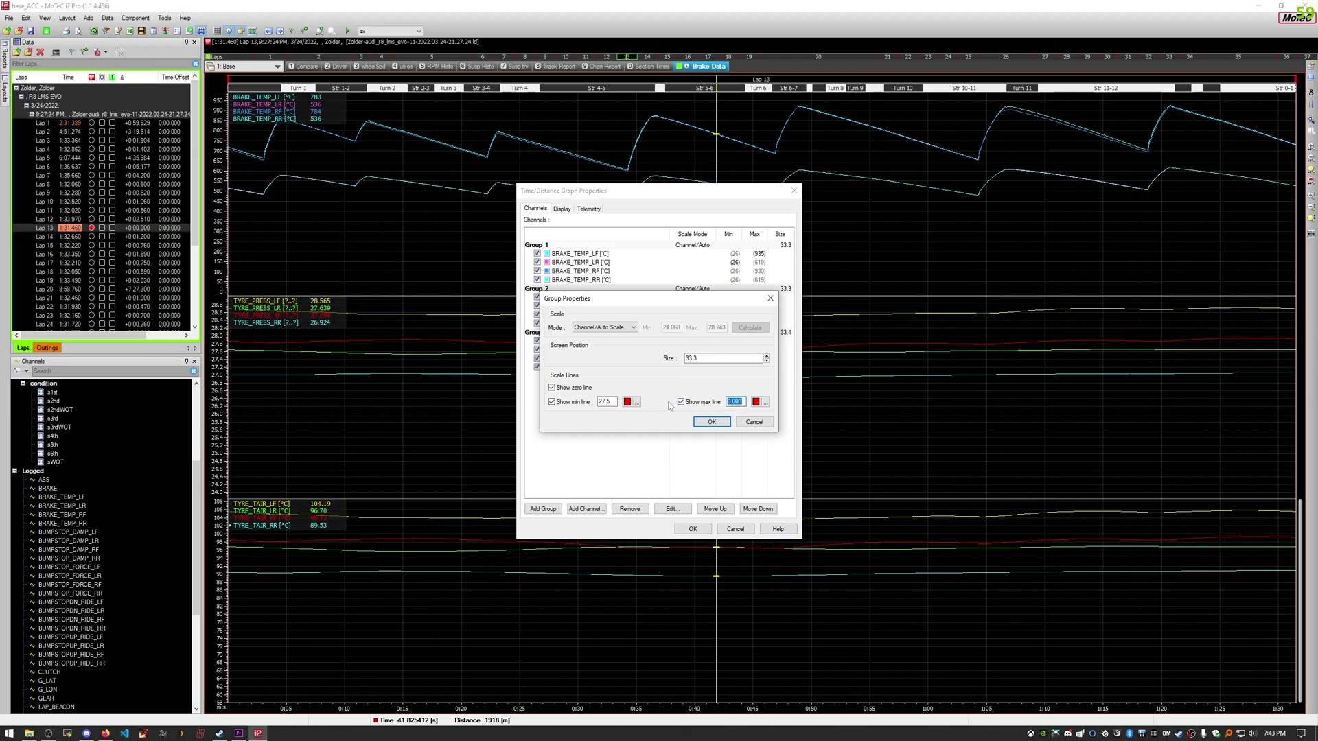
pyautogui.write('30')
pyautogui.press('Tab')
pyautogui.write('2')
pyautogui.click(711, 421)
pyautogui.click(692, 529)
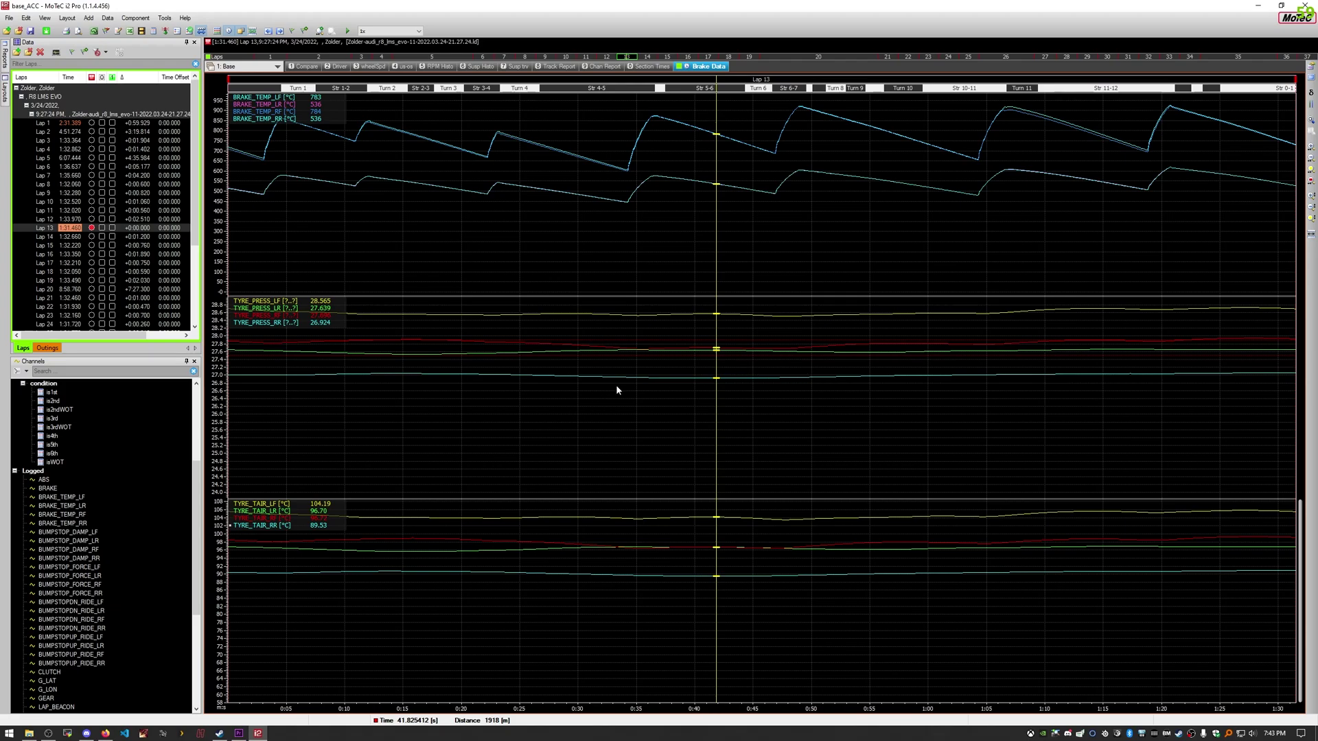
# Step: Switch the tyre pressure group to Manual Scale, rescaling it to 27–28.5
pyautogui.scroll(-4, 826, 367)
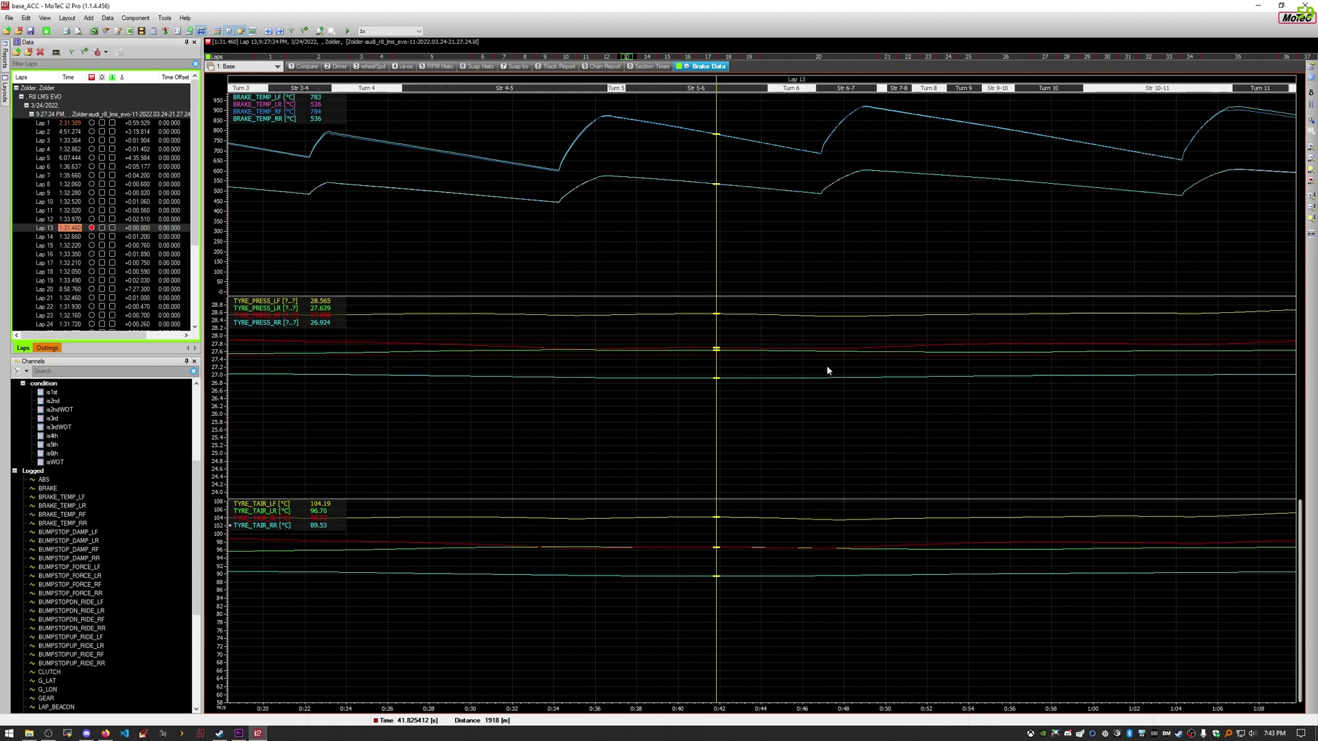
pyautogui.scroll(3, 734, 415)
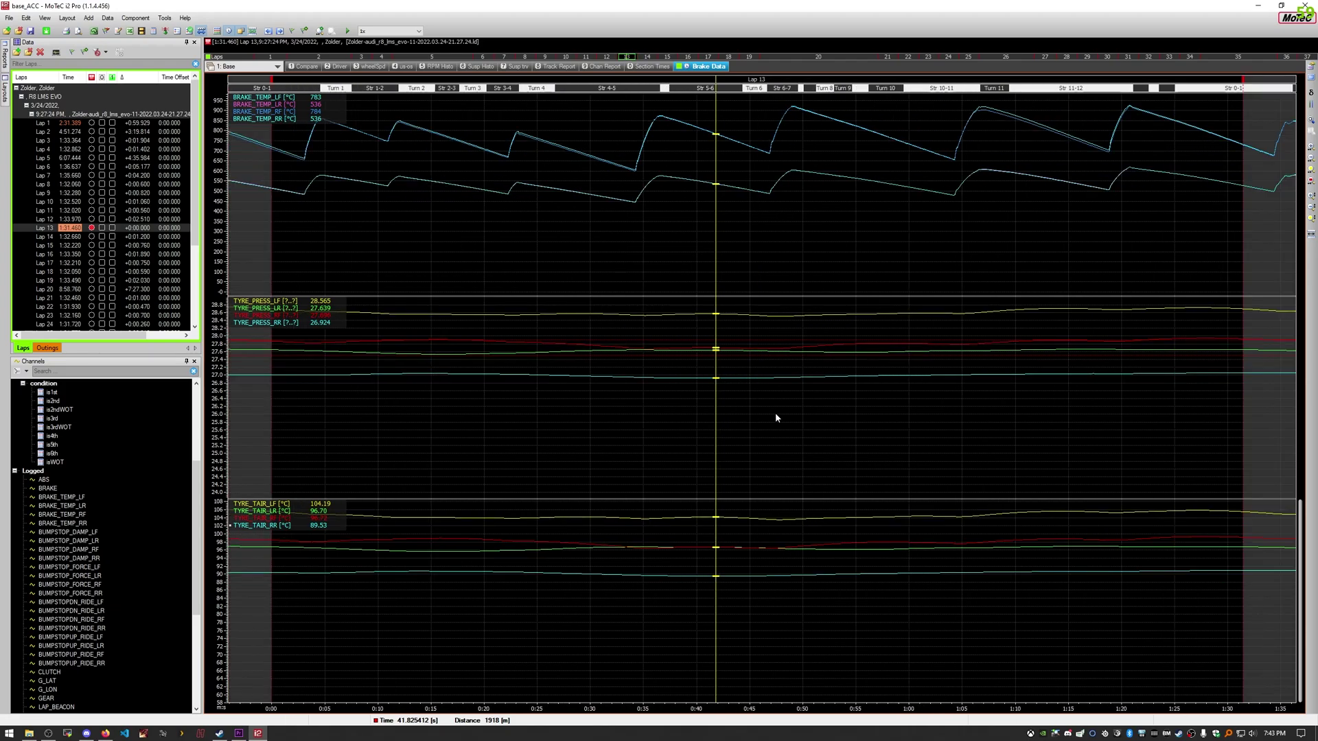
pyautogui.scroll(2, 775, 414)
pyautogui.rightClick(795, 400)
pyautogui.click(849, 407)
pyautogui.click(546, 289)
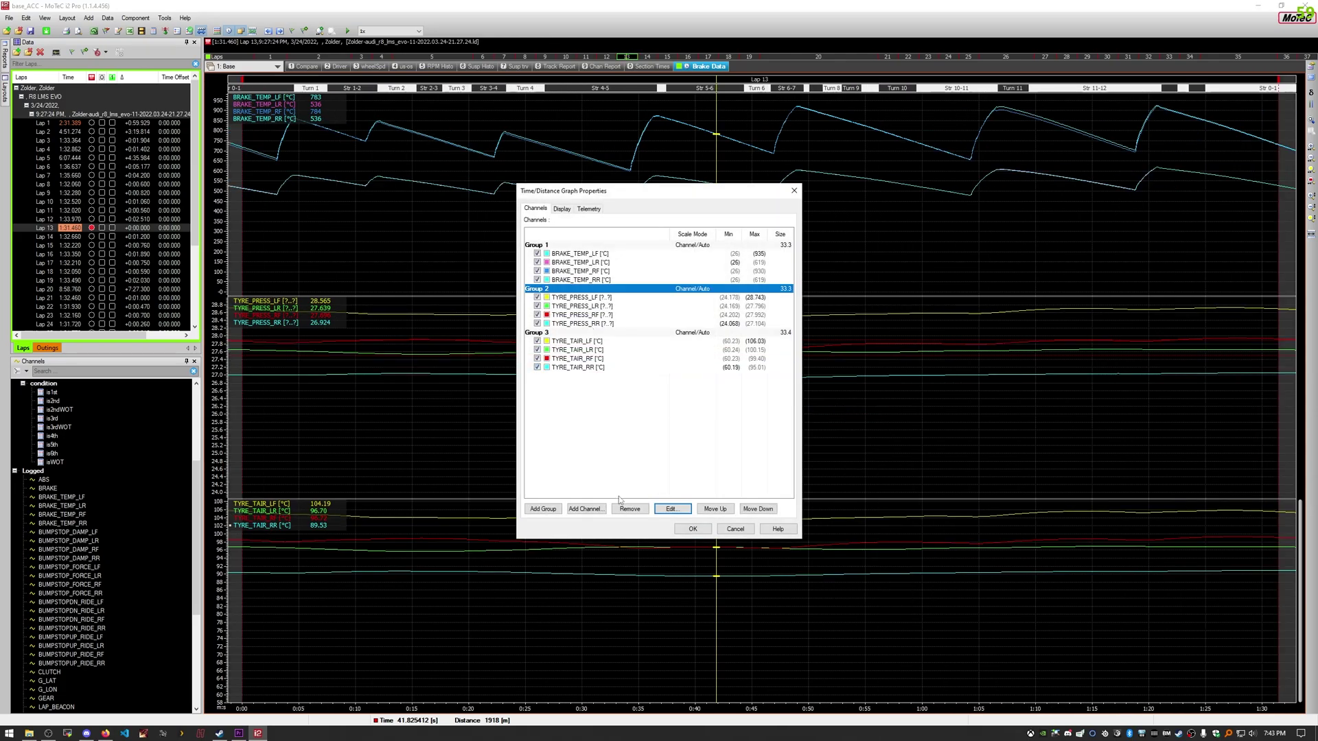
pyautogui.click(672, 509)
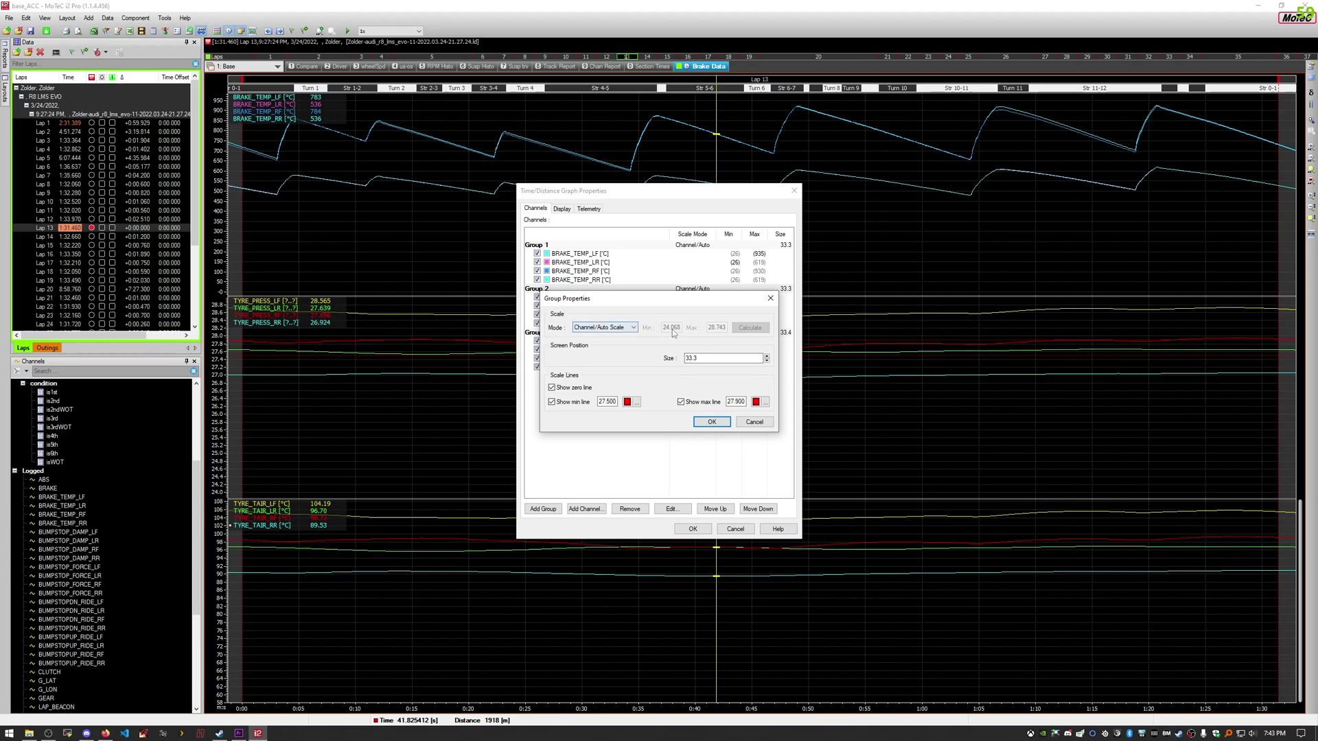
pyautogui.click(632, 327)
pyautogui.click(615, 343)
pyautogui.press('Tab')
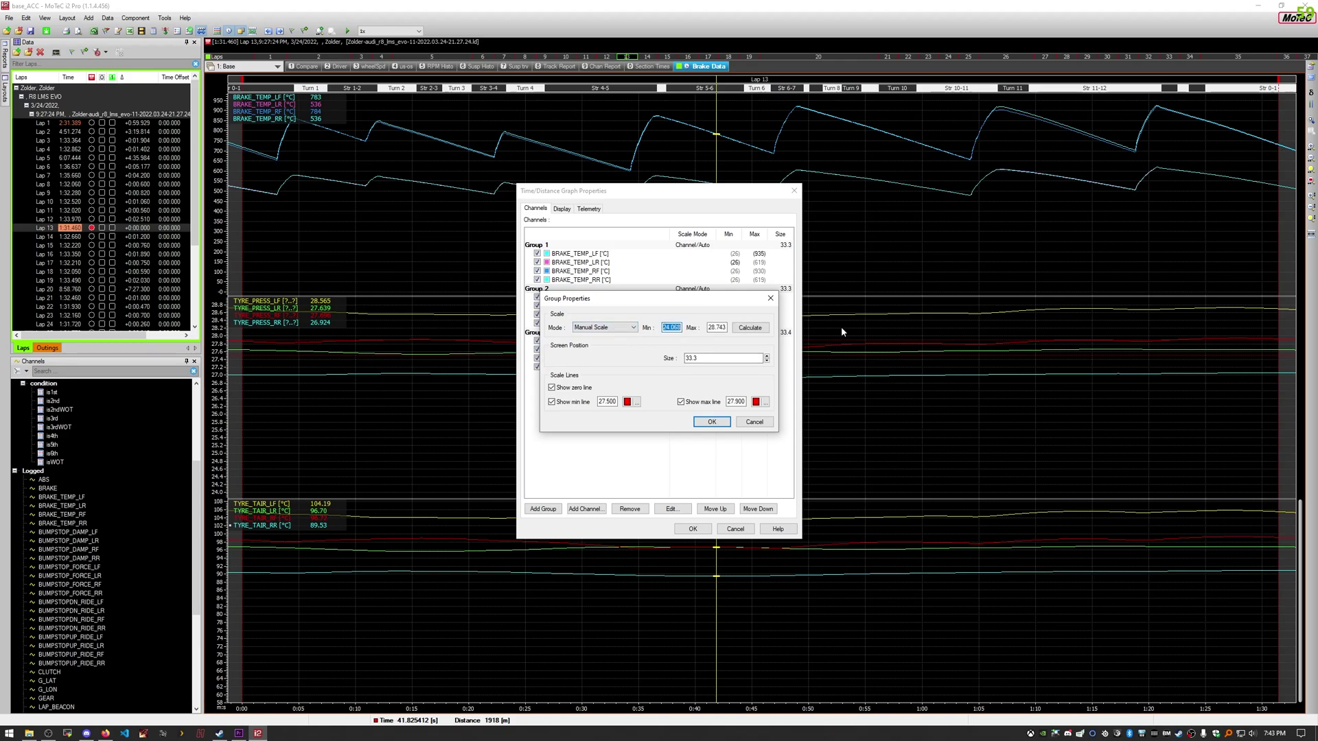
pyautogui.write('27')
pyautogui.doubleClick(714, 327)
pyautogui.write('25')
pyautogui.write('.5')
pyautogui.click(711, 421)
pyautogui.click(688, 528)
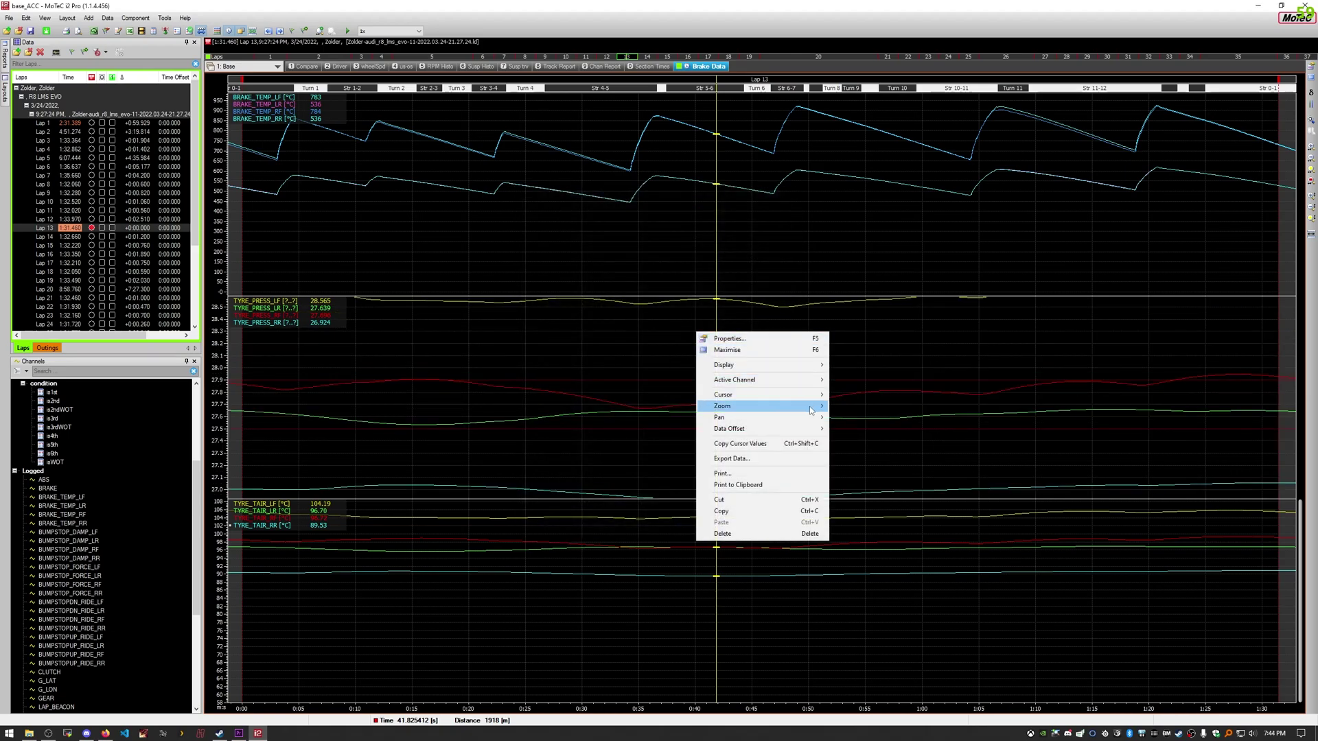
# Step: Correct the tyre pressure manual scale to Min 26.5 and Max 29
pyautogui.click(755, 338)
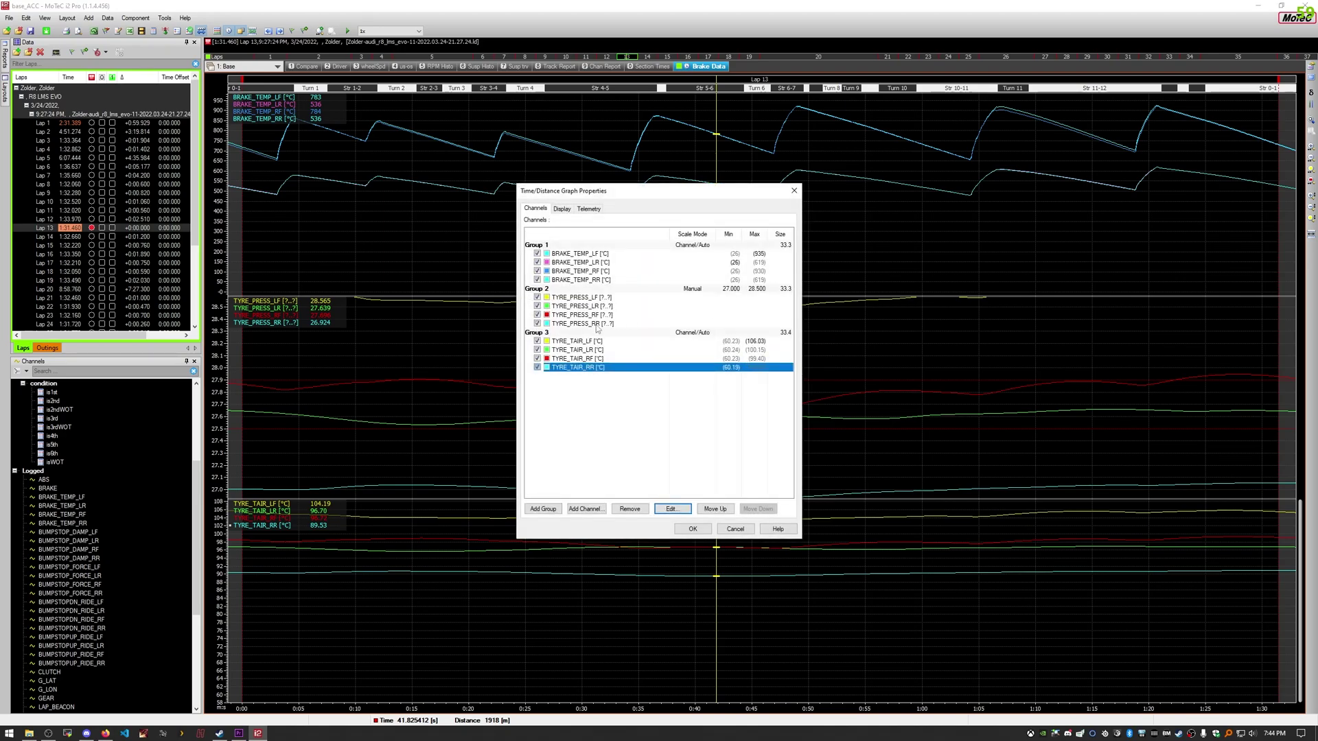
pyautogui.click(585, 289)
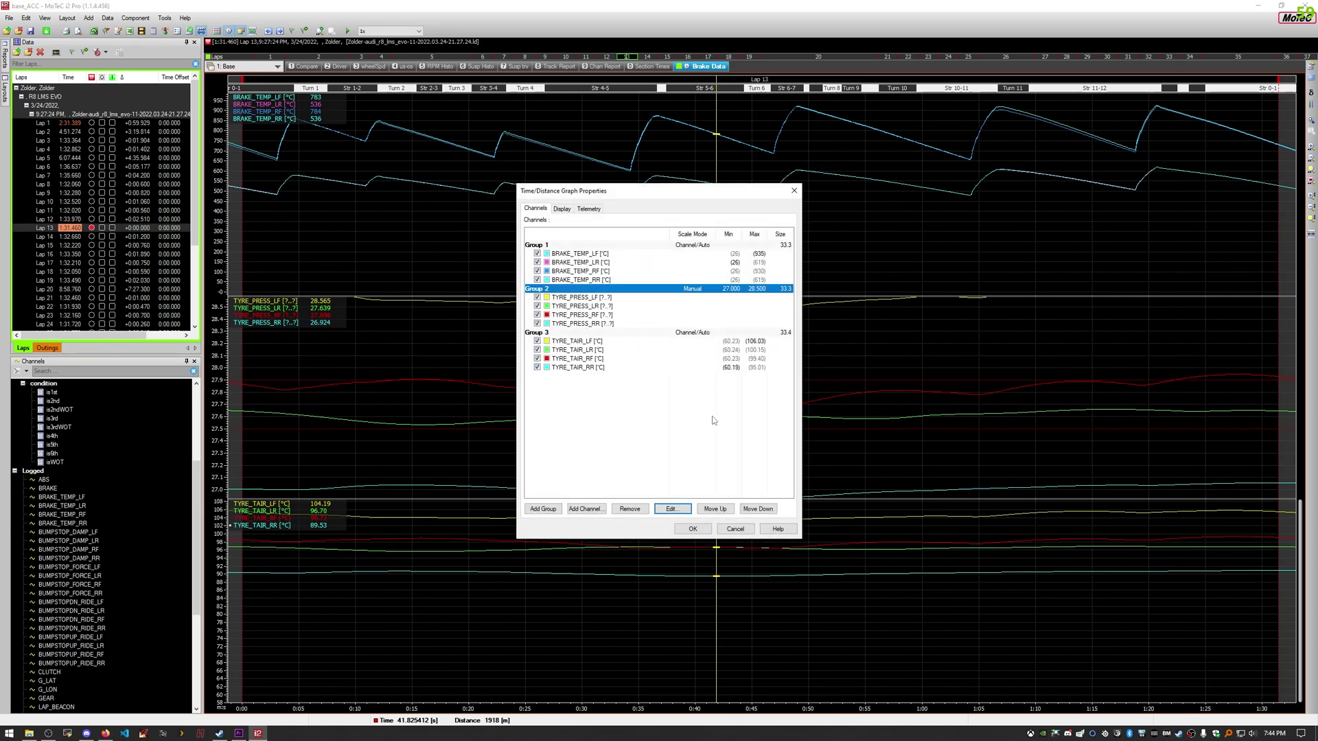
pyautogui.click(671, 509)
pyautogui.doubleClick(717, 327)
pyautogui.write('29')
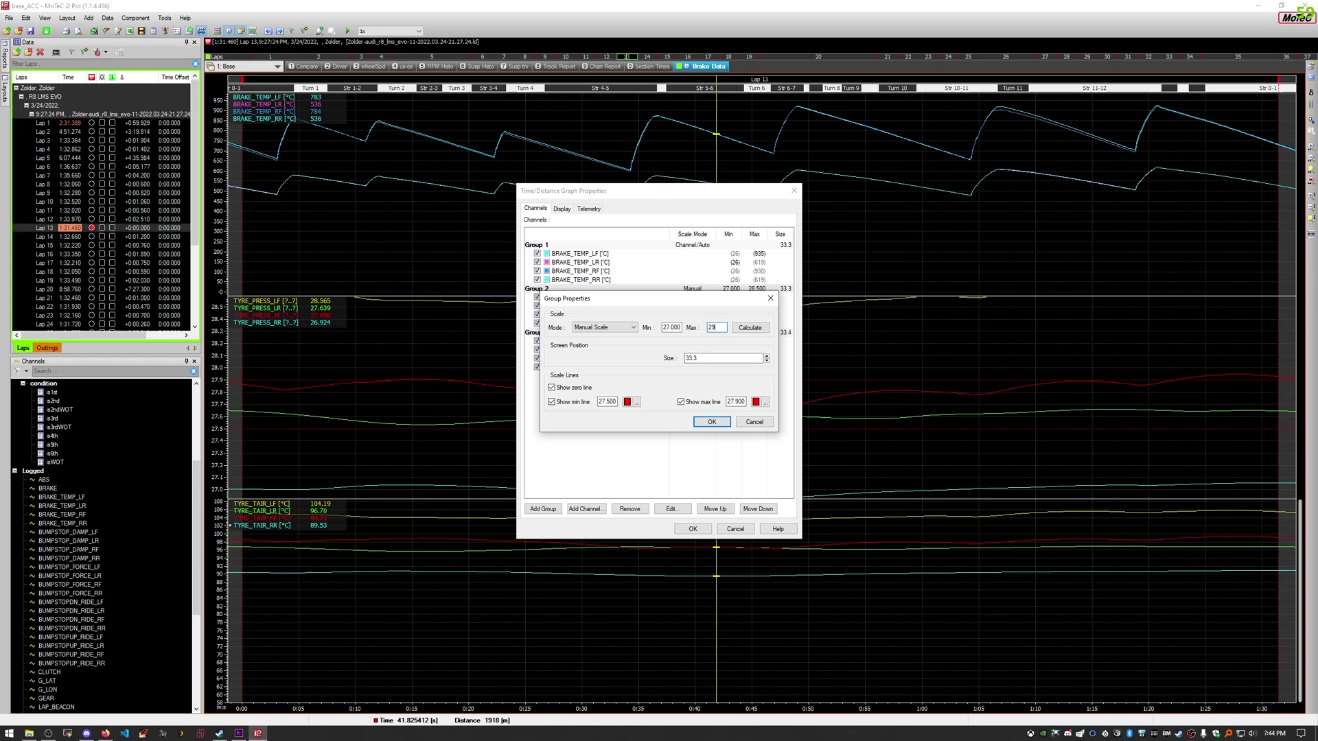
pyautogui.doubleClick(672, 327)
pyautogui.write('26.5')
pyautogui.click(712, 421)
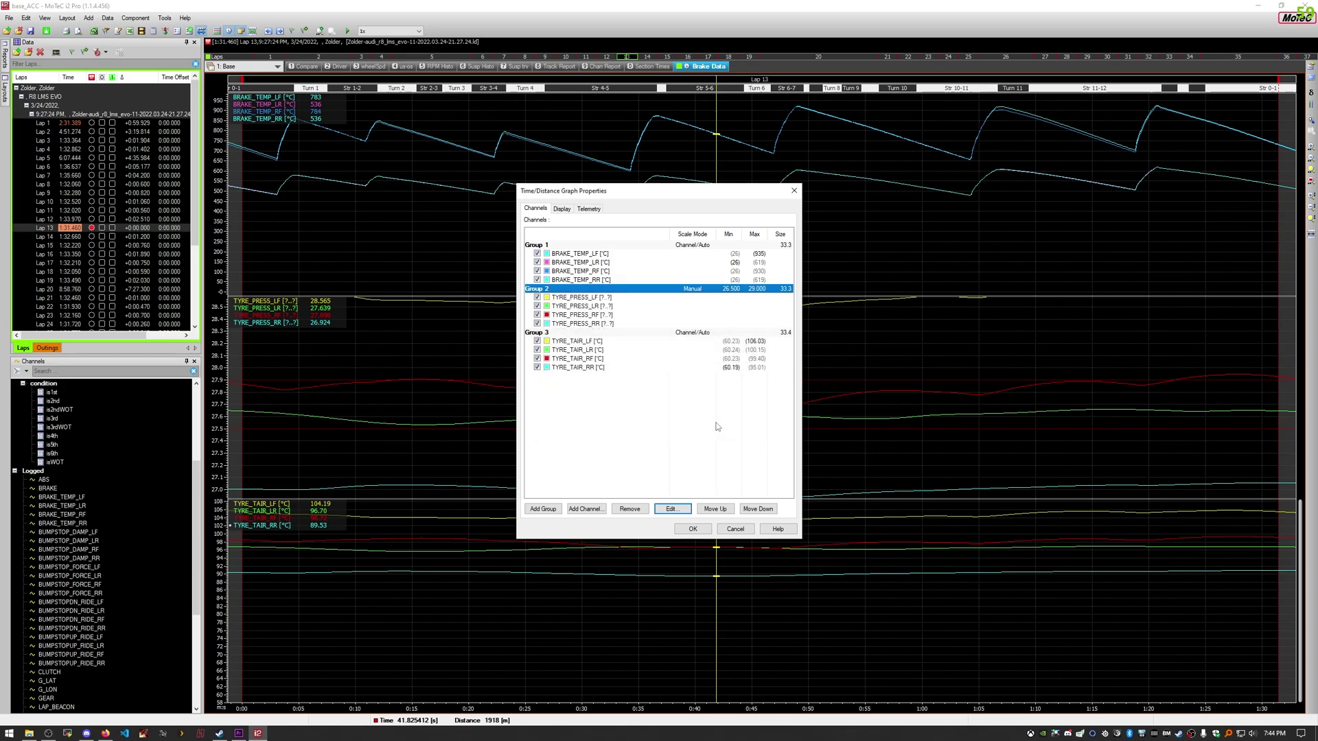
pyautogui.click(700, 528)
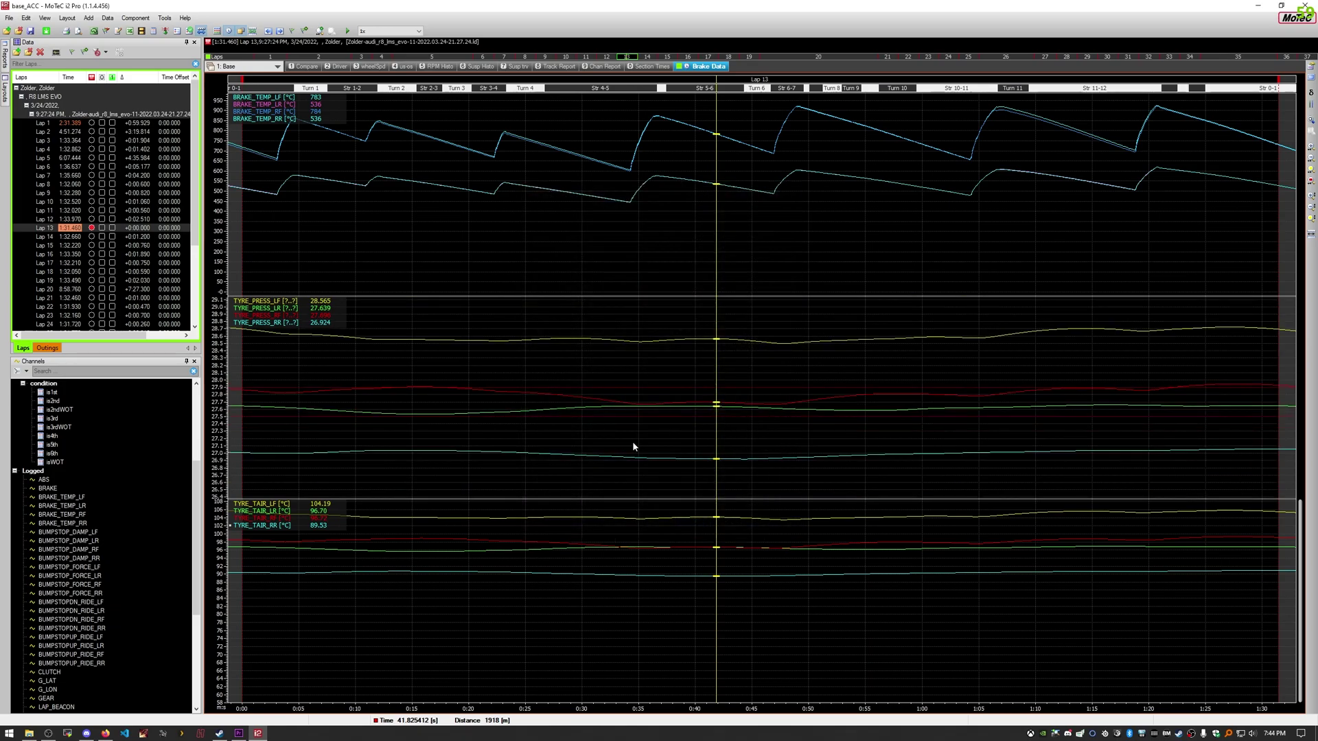
# Step: Move the cursor back to about 15 s and recolour the tyre pressure minimum line orange
pyautogui.click(651, 442)
pyautogui.moveTo(652, 405); pyautogui.dragTo(555, 354)
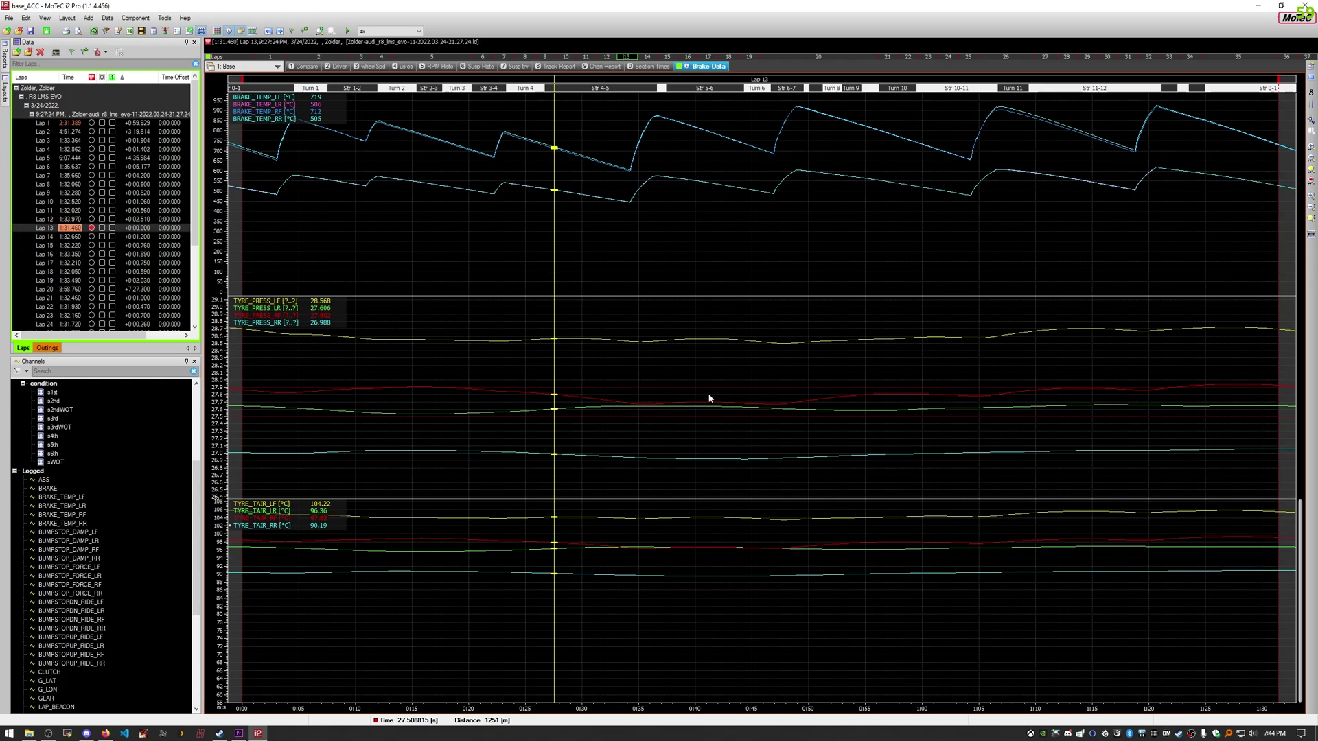
pyautogui.rightClick(688, 371)
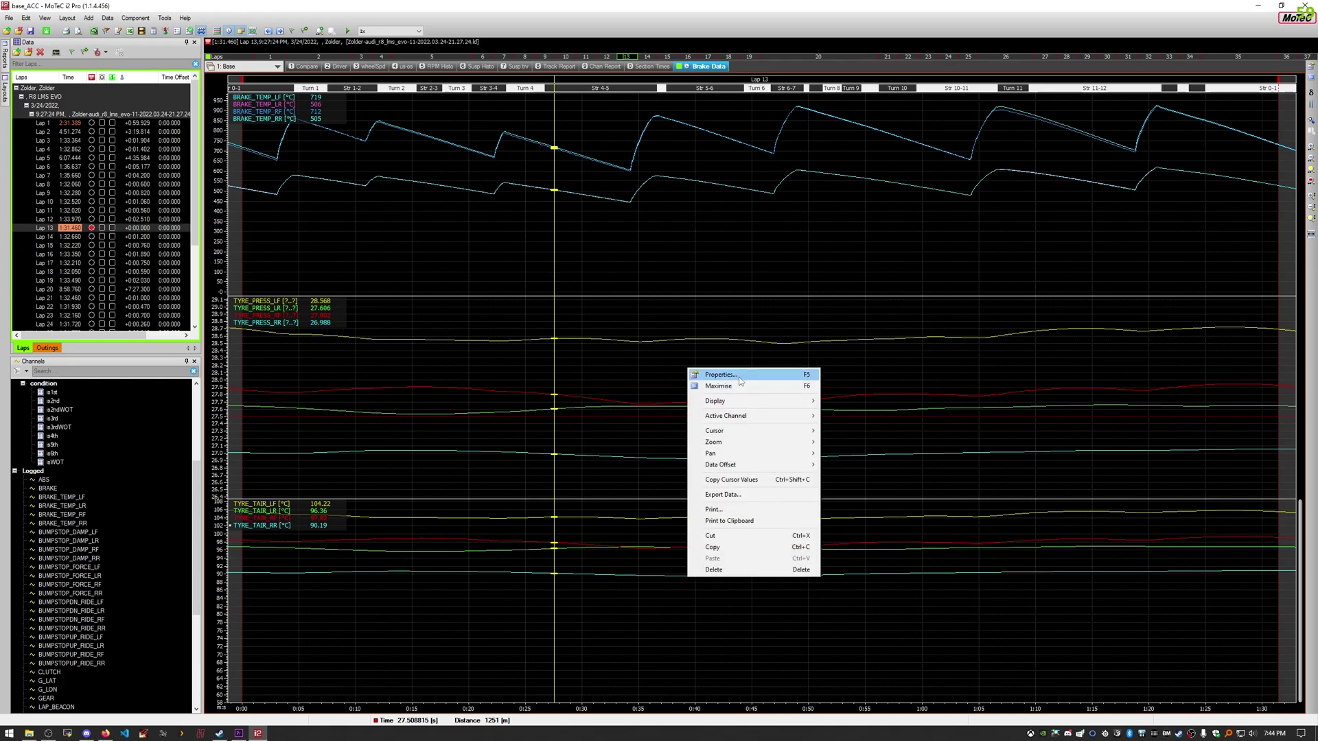
pyautogui.click(713, 376)
pyautogui.click(566, 293)
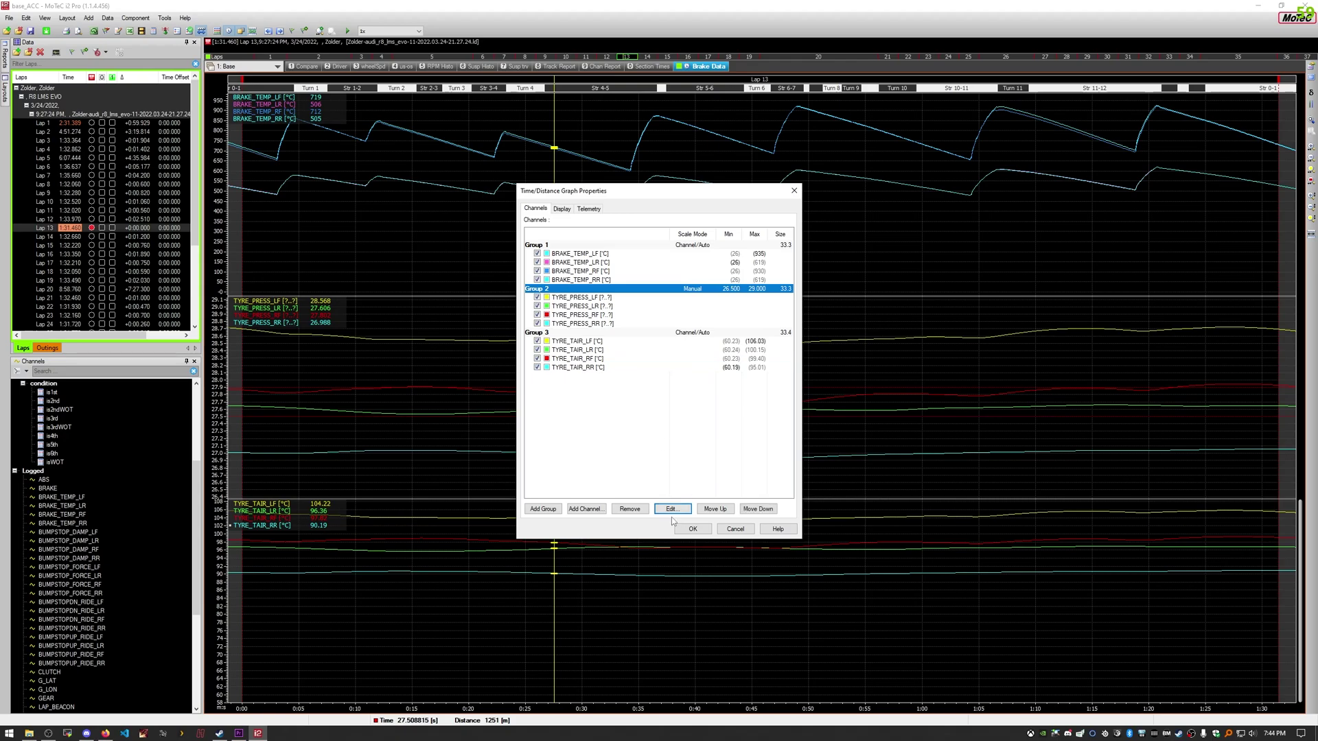
pyautogui.click(672, 509)
pyautogui.click(630, 402)
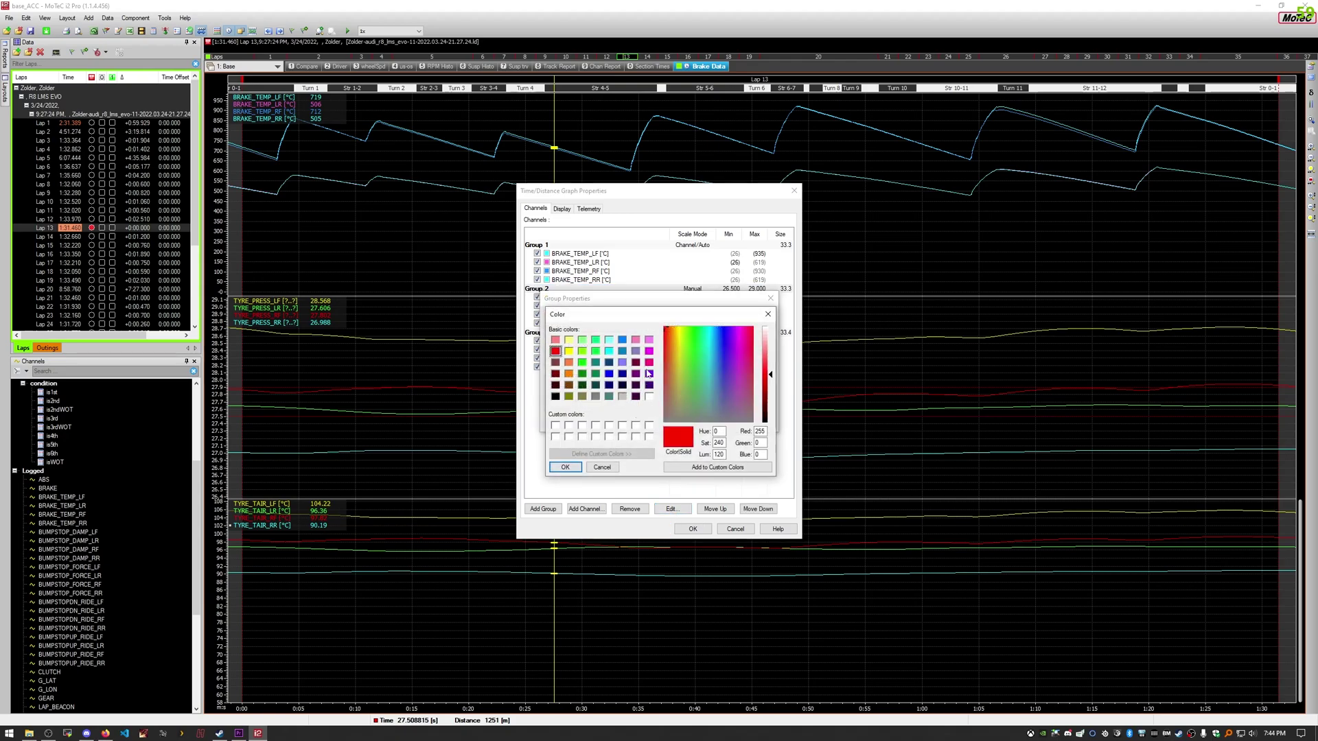
pyautogui.click(568, 374)
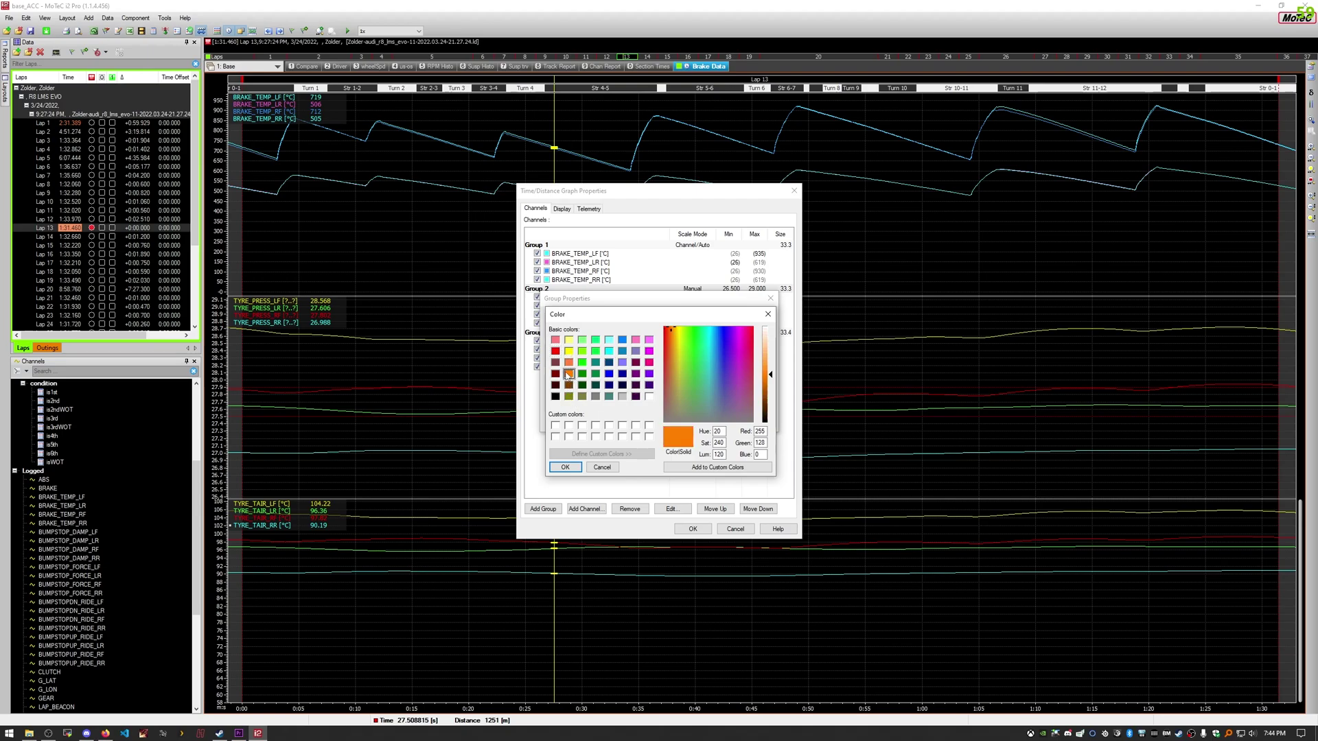
pyautogui.click(565, 467)
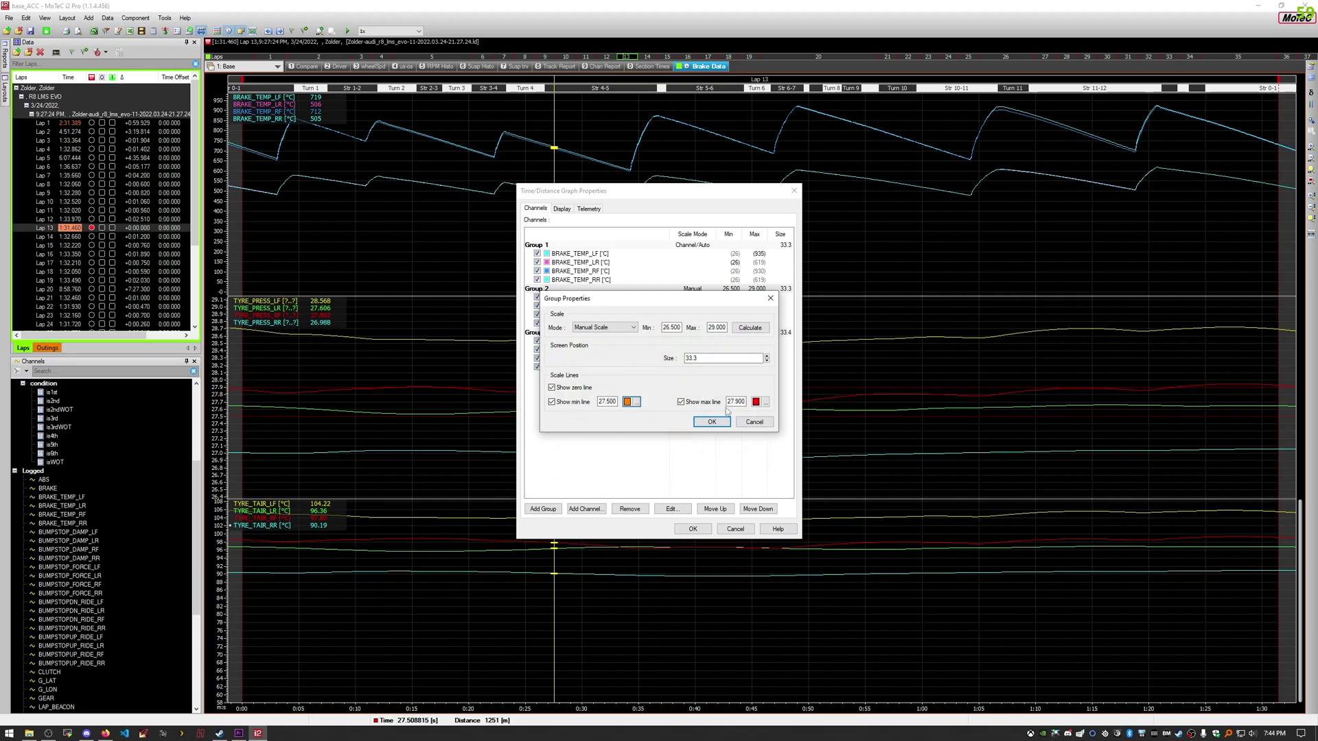
# Step: Make the upper tyre pressure target line orange too and apply the changes
pyautogui.click(571, 376)
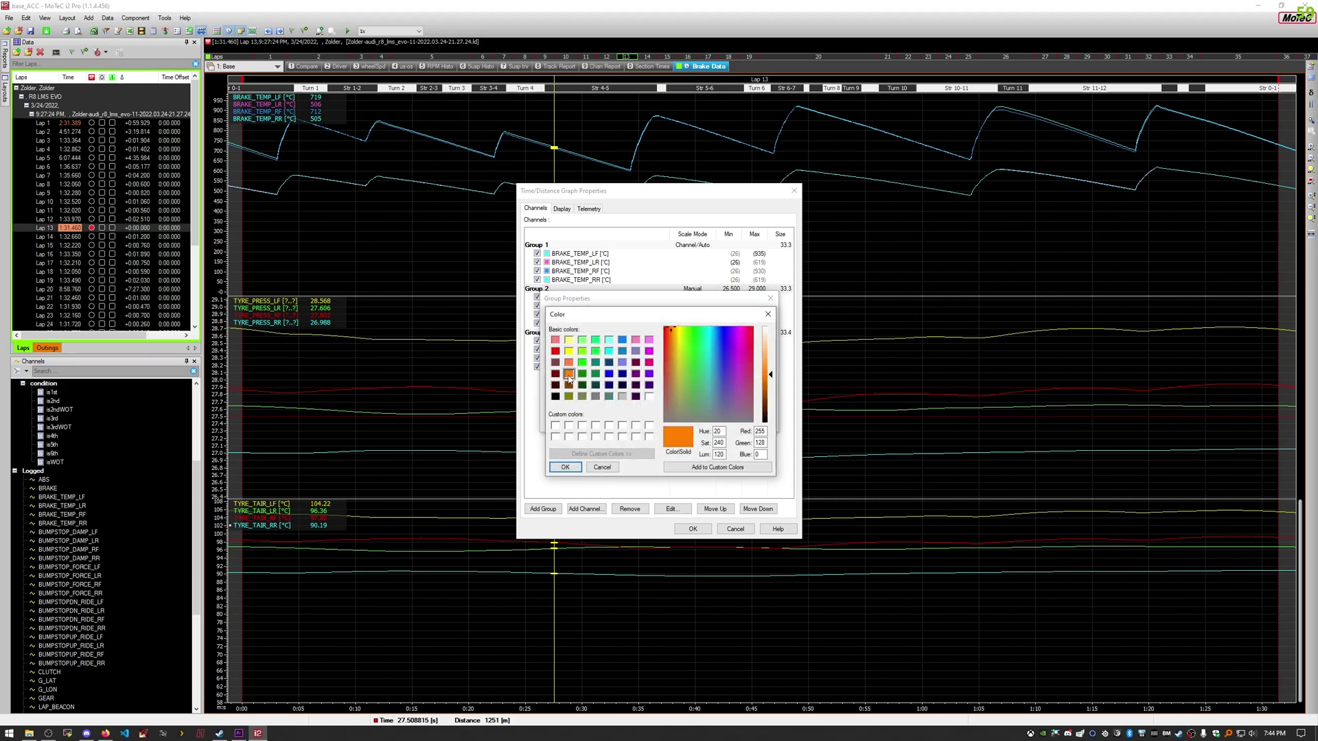
pyautogui.click(565, 468)
pyautogui.click(711, 421)
pyautogui.click(694, 529)
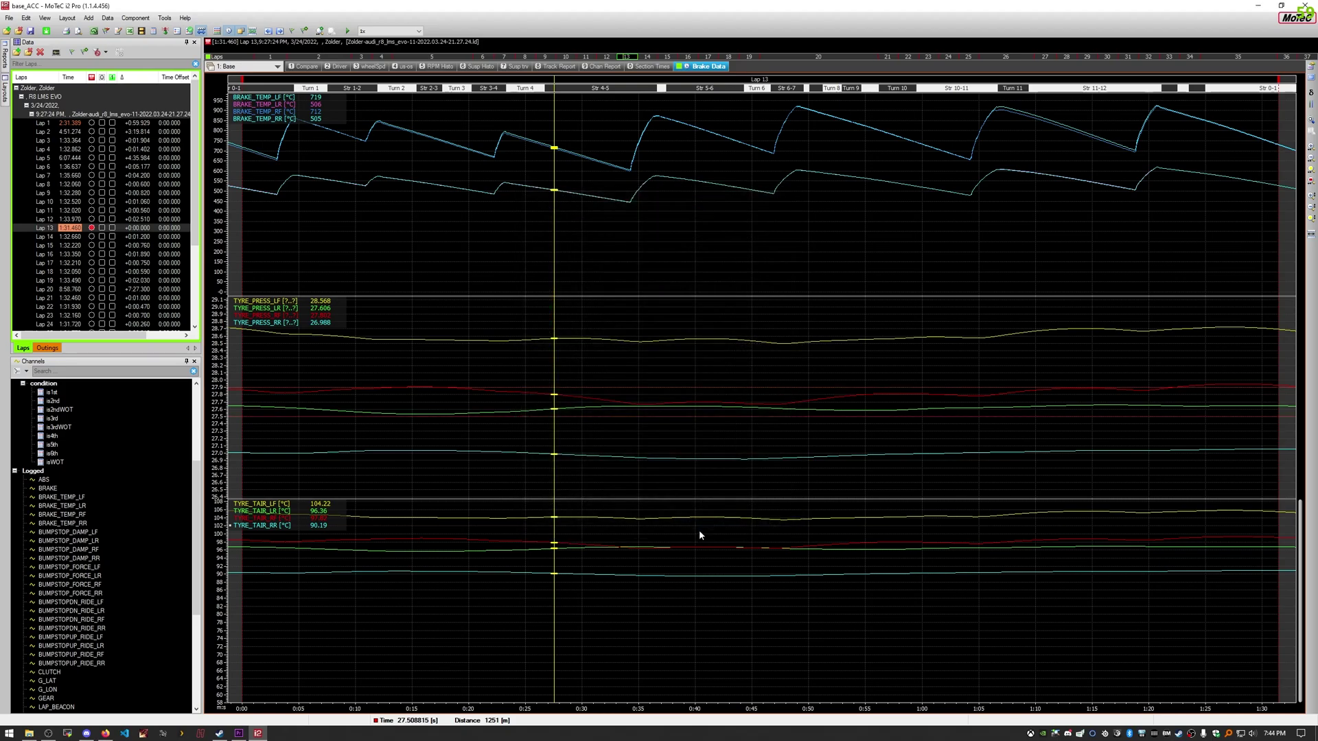
pyautogui.click(764, 453)
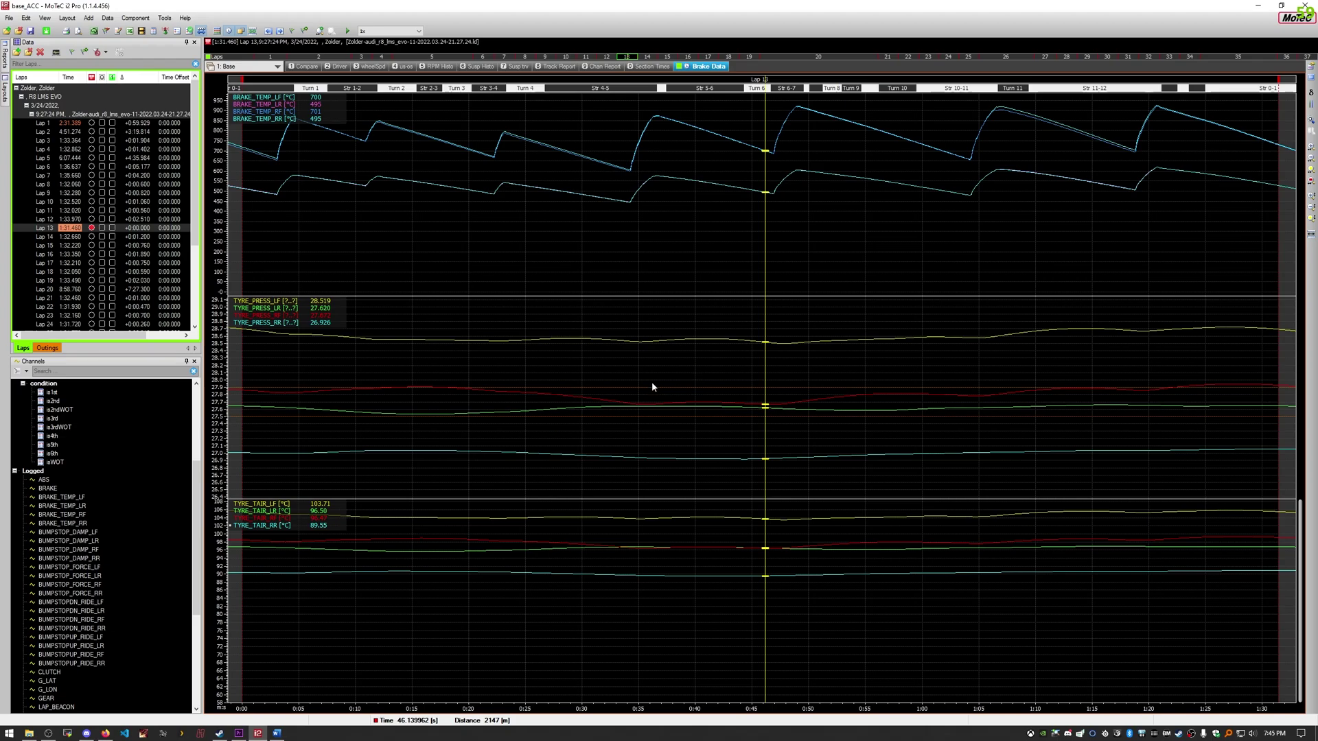
# Step: Move the tyre pressure group's lower and upper target lines to 27 and 27.8
pyautogui.rightClick(678, 371)
pyautogui.click(693, 377)
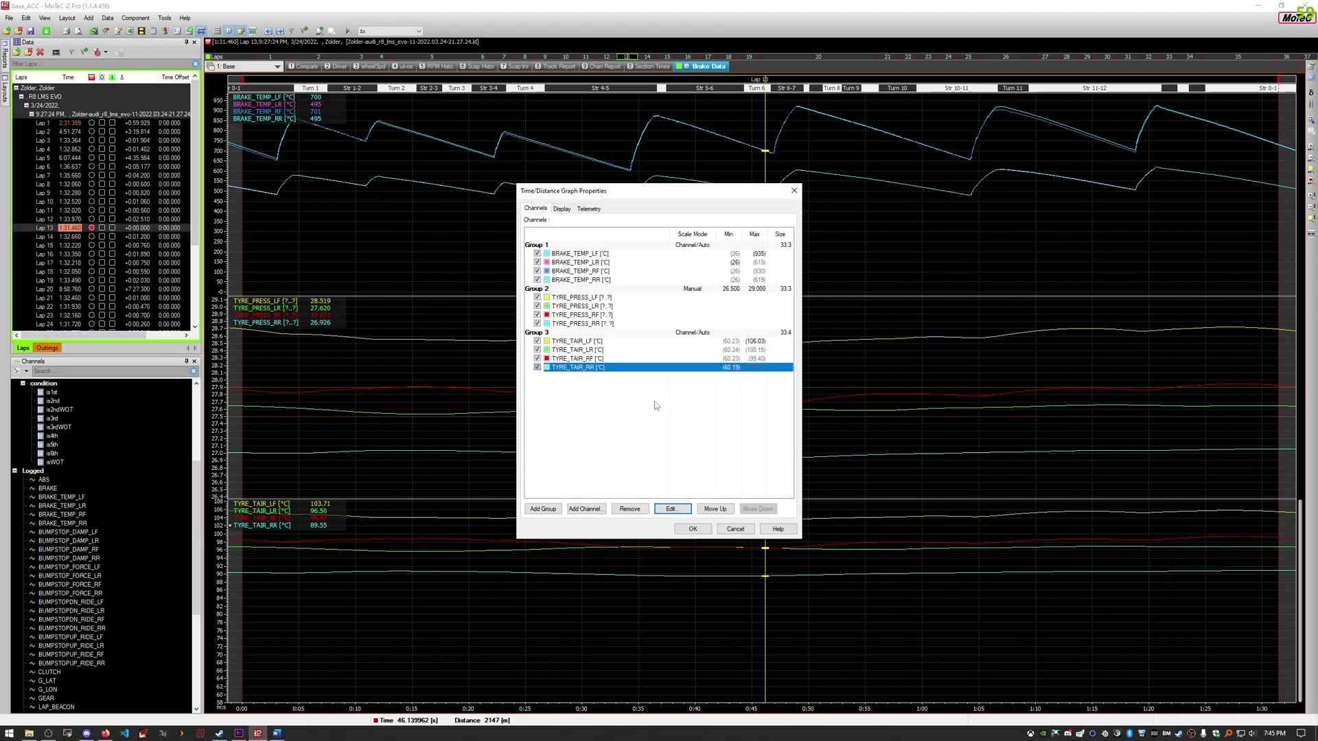
pyautogui.click(585, 290)
pyautogui.click(680, 508)
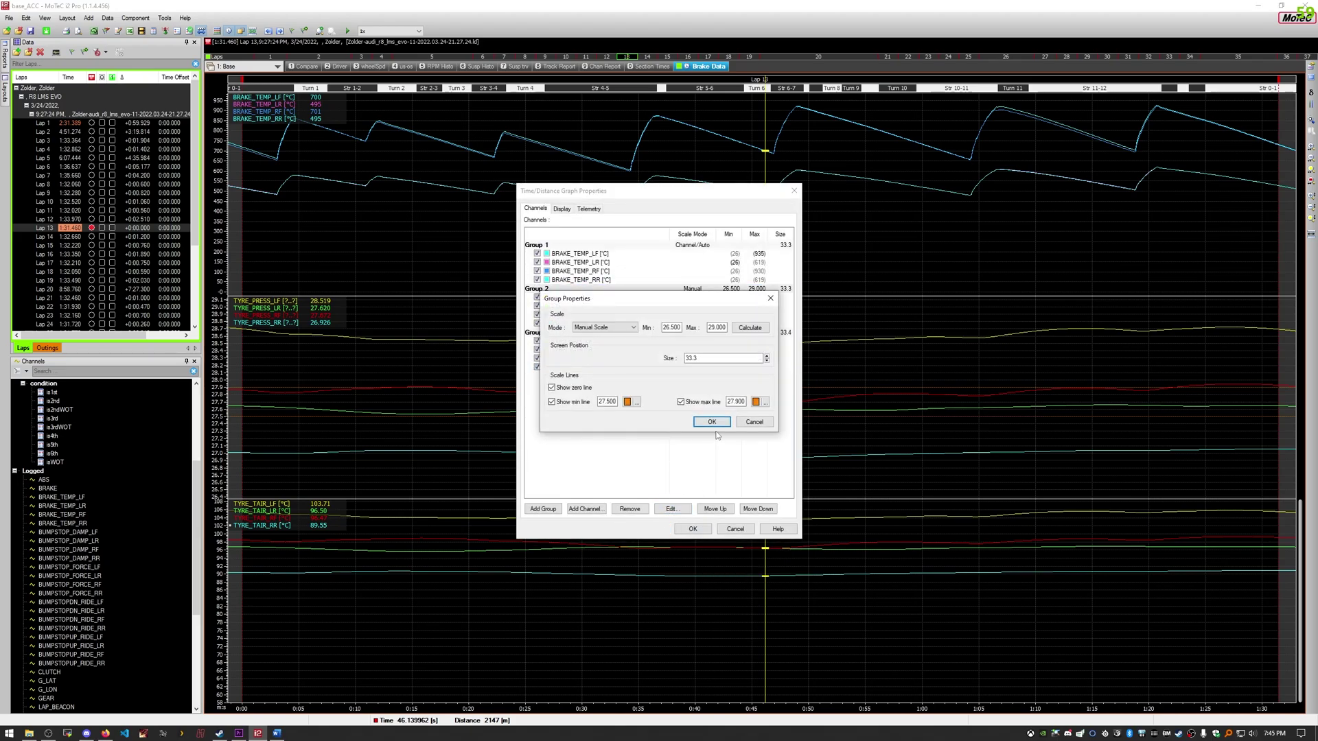
pyautogui.doubleClick(604, 401)
pyautogui.write('27')
pyautogui.doubleClick(741, 401)
pyautogui.write('8')
pyautogui.click(713, 421)
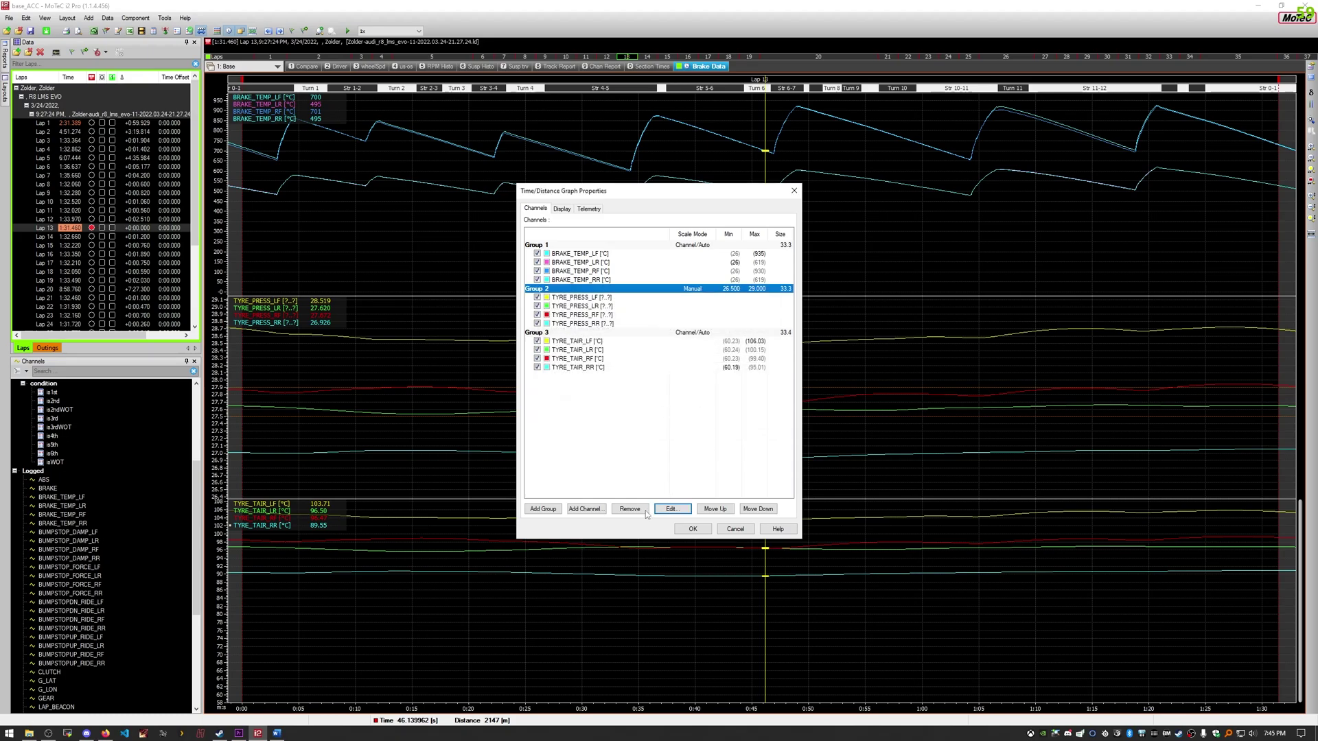
# Step: Switch the tyre pressure group to automatic scaling and apply the graph properties
pyautogui.click(683, 509)
pyautogui.click(603, 327)
pyautogui.click(604, 340)
pyautogui.click(712, 422)
pyautogui.click(693, 528)
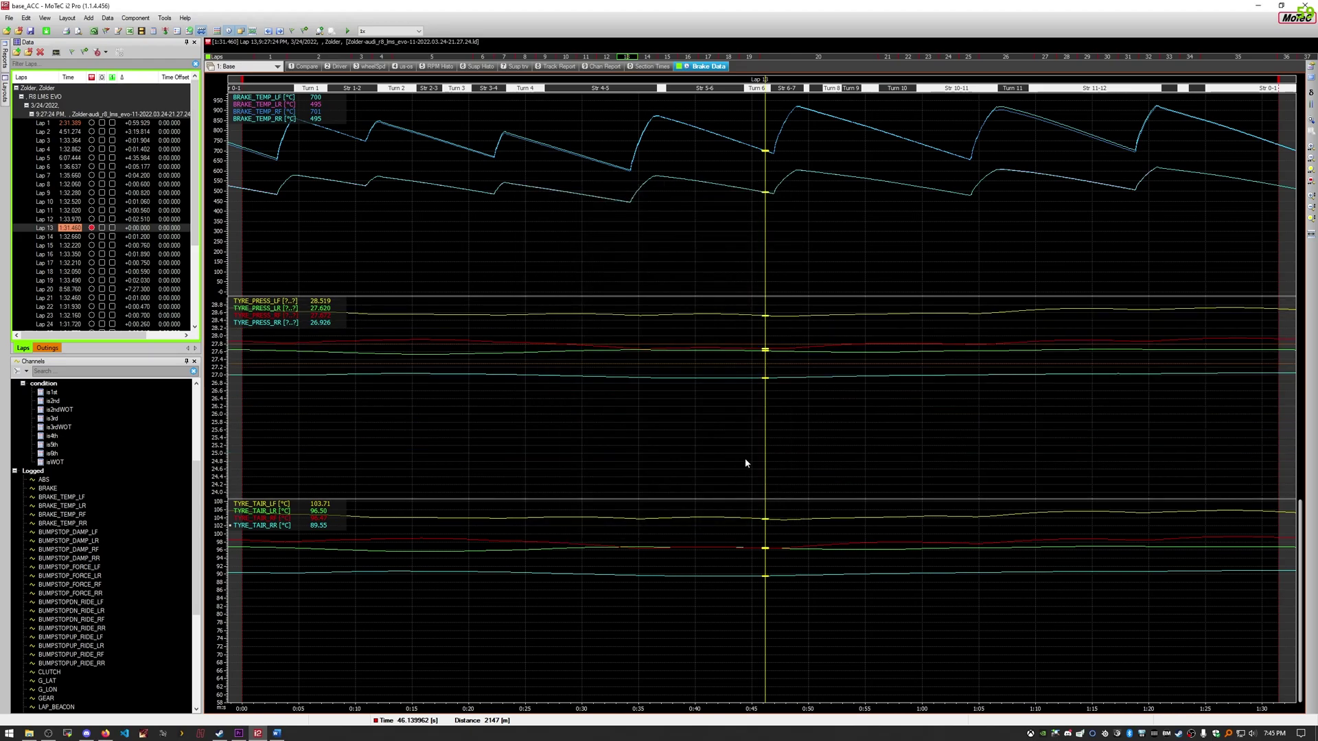
# Step: Widen the graphs across many laps and read values around lap 10
pyautogui.moveTo(626, 57); pyautogui.dragTo(764, 61)
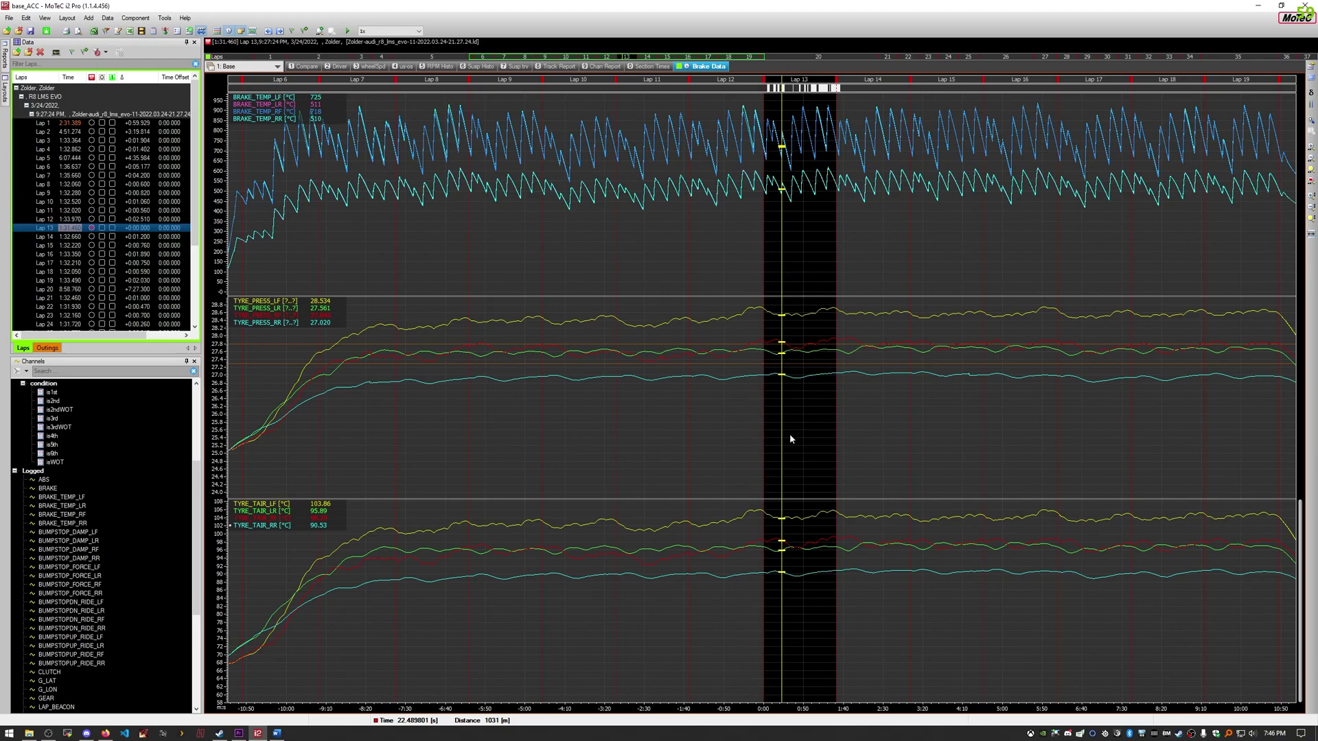
pyautogui.moveTo(542, 336); pyautogui.dragTo(621, 338)
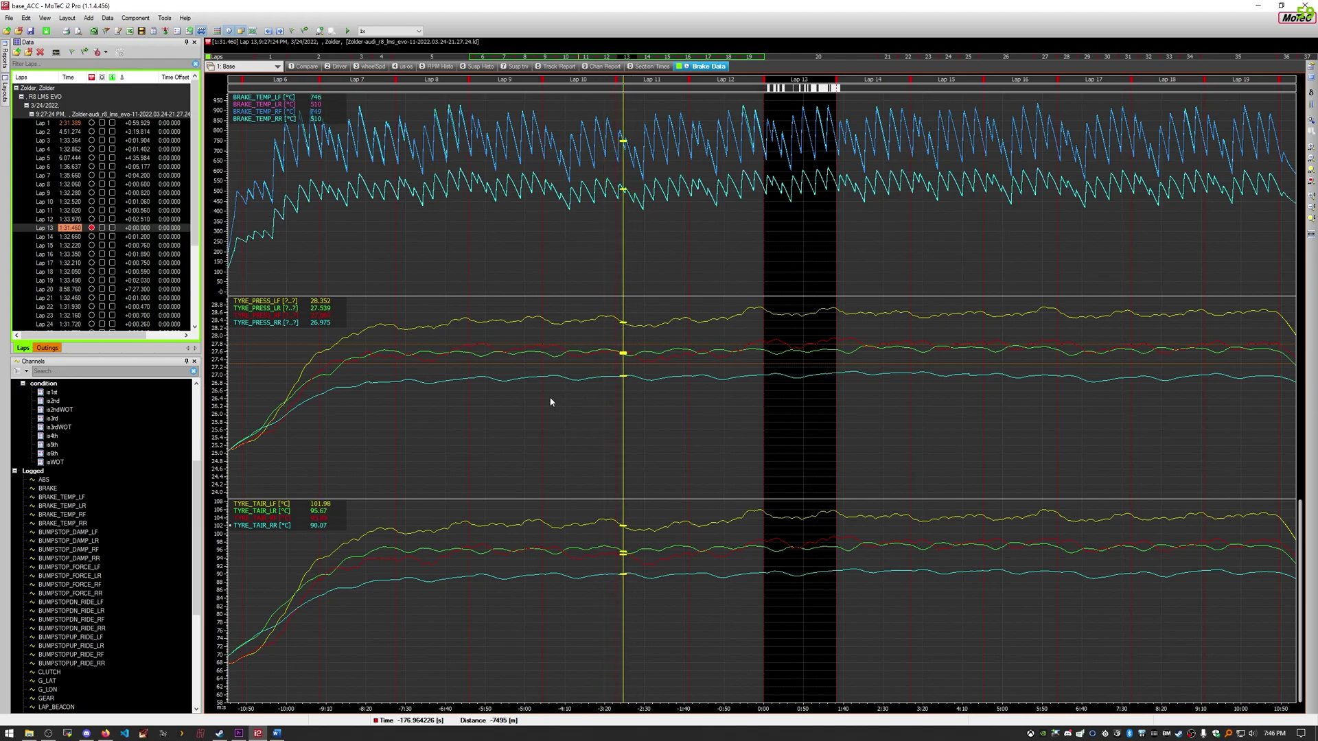
pyautogui.moveTo(611, 388); pyautogui.dragTo(680, 363)
pyautogui.scroll(-4, 154, 238)
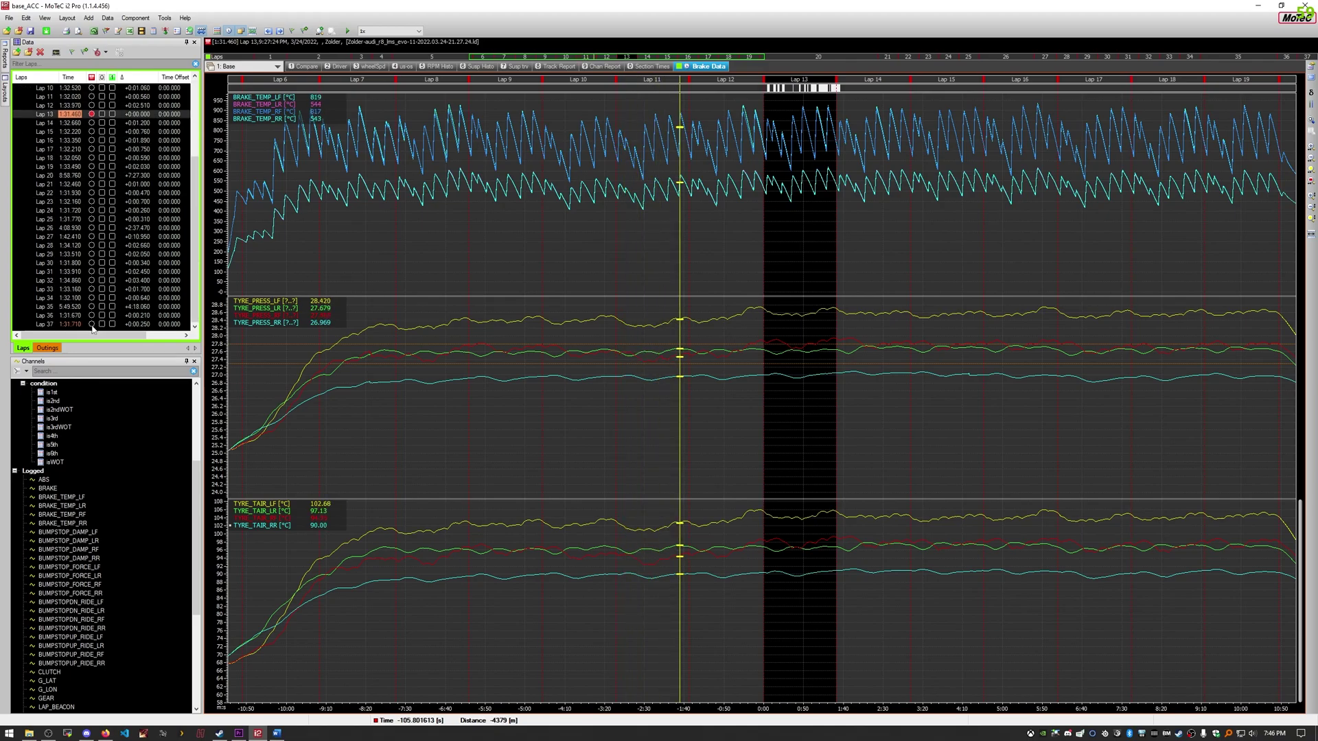
# Step: Start from lap 37, stretch the displayed range back to lap 1, and sweep the cursor across laps
pyautogui.click(1304, 56)
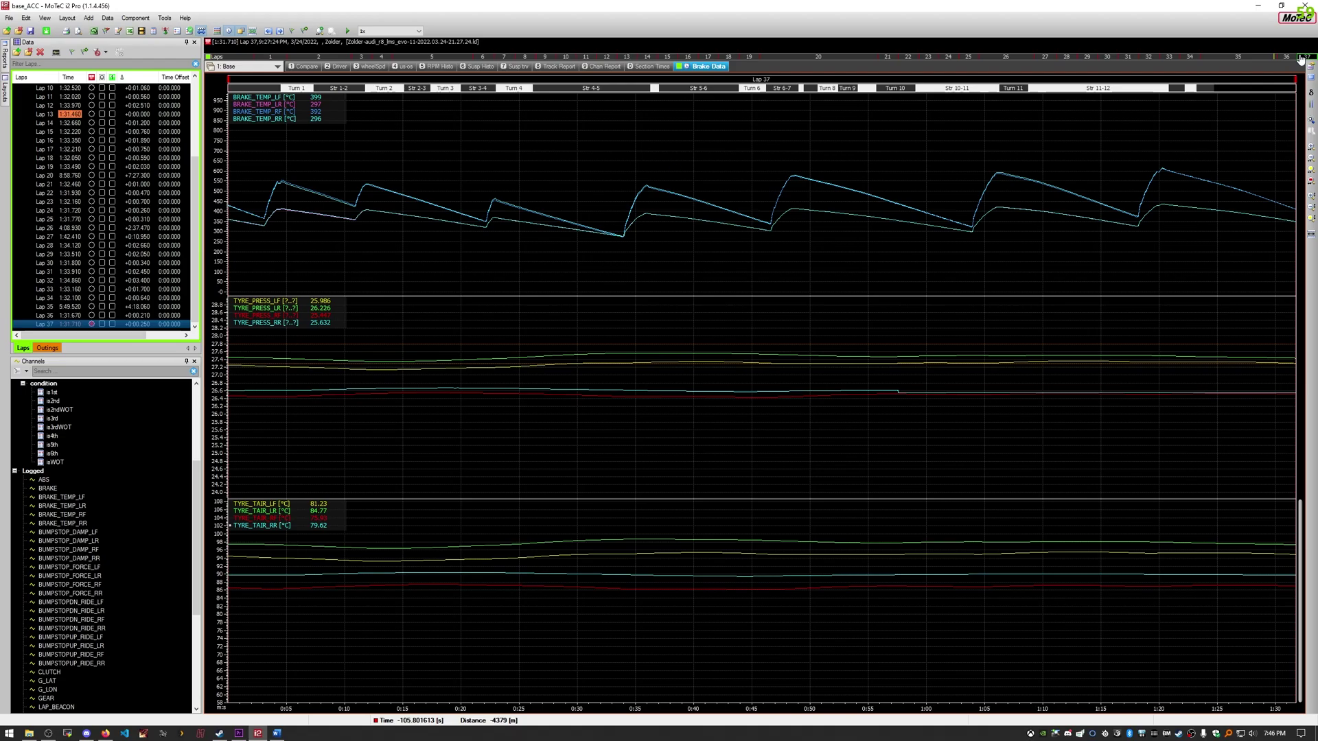
pyautogui.moveTo(1299, 56); pyautogui.dragTo(1028, 55)
pyautogui.scroll(2, 1146, 299)
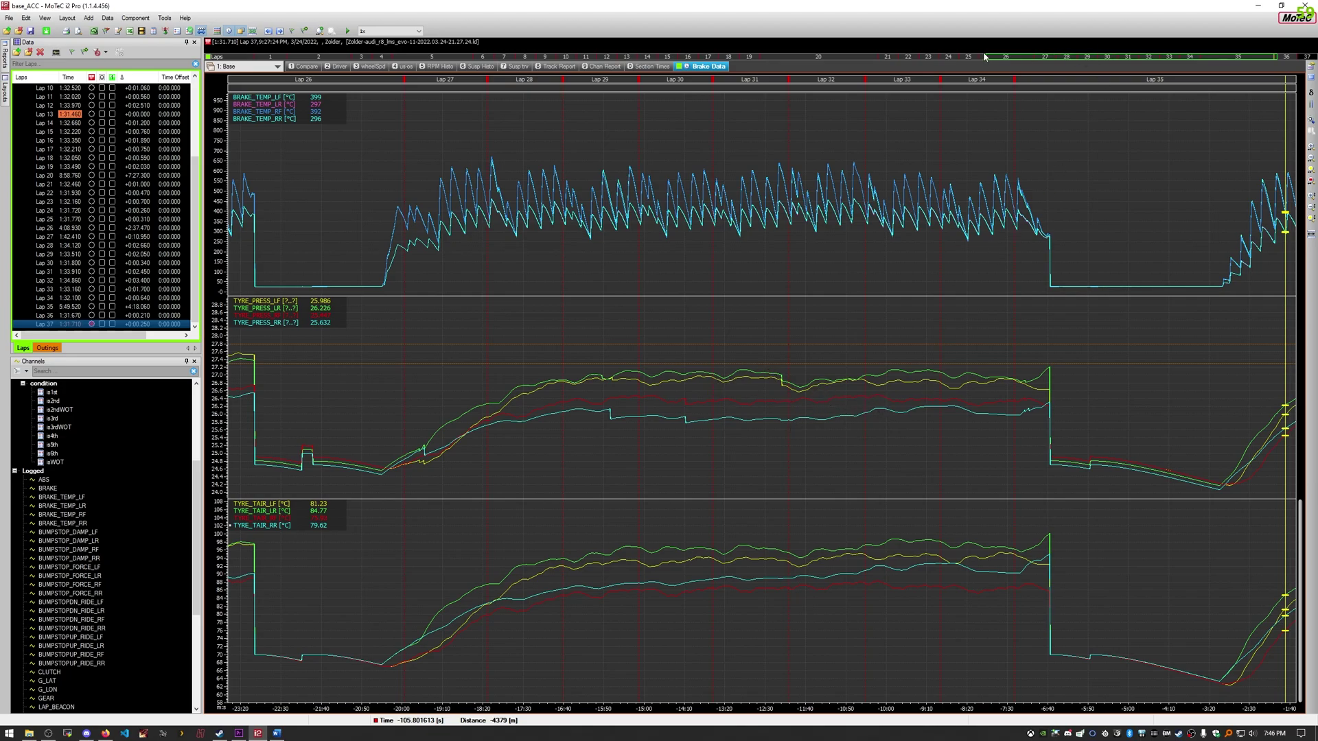
pyautogui.moveTo(986, 57); pyautogui.dragTo(254, 49)
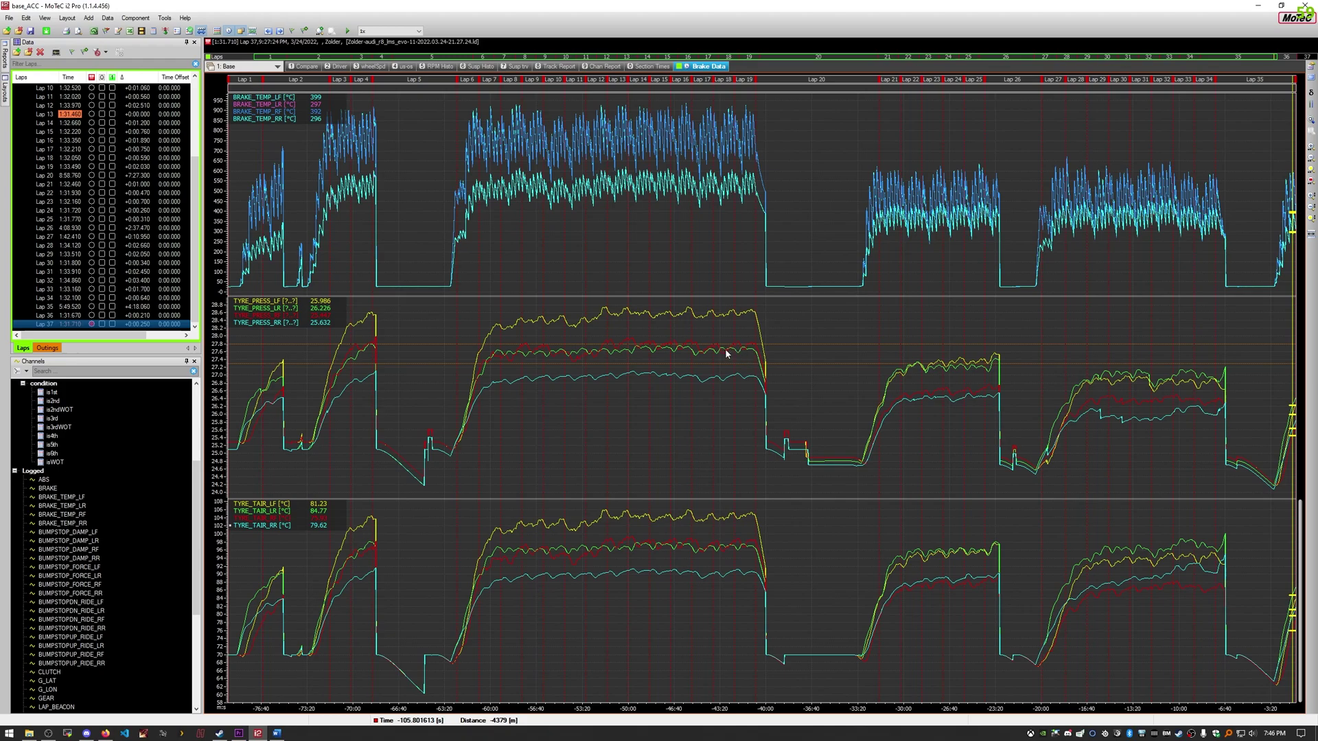
pyautogui.moveTo(726, 353)
pyautogui.mouseDown()
pyautogui.moveTo(500, 354)
pyautogui.moveTo(697, 354)
pyautogui.moveTo(516, 354)
pyautogui.moveTo(636, 368)
pyautogui.moveTo(550, 369)
pyautogui.moveTo(715, 371)
pyautogui.mouseUp()
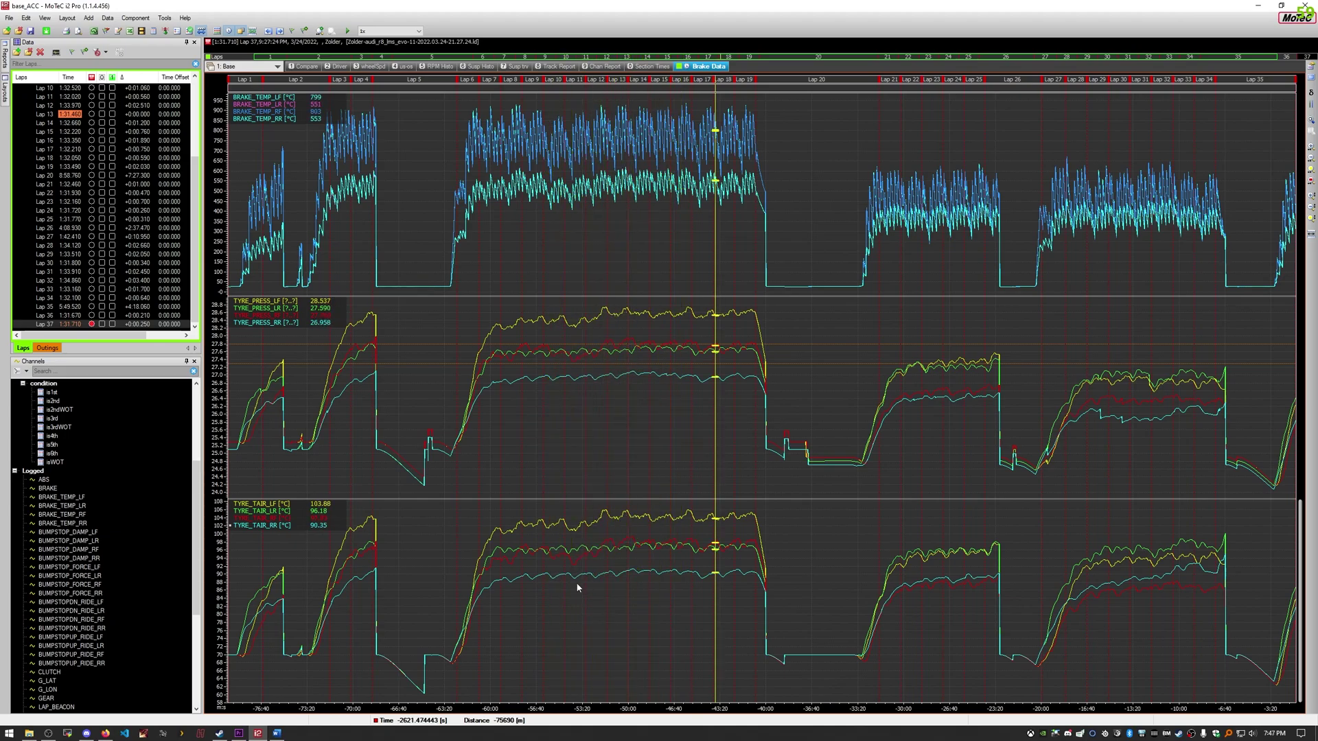
# Step: Give the tyre air temperature group a lower target line at 75 and an upper one at 90
pyautogui.rightClick(600, 599)
pyautogui.click(631, 396)
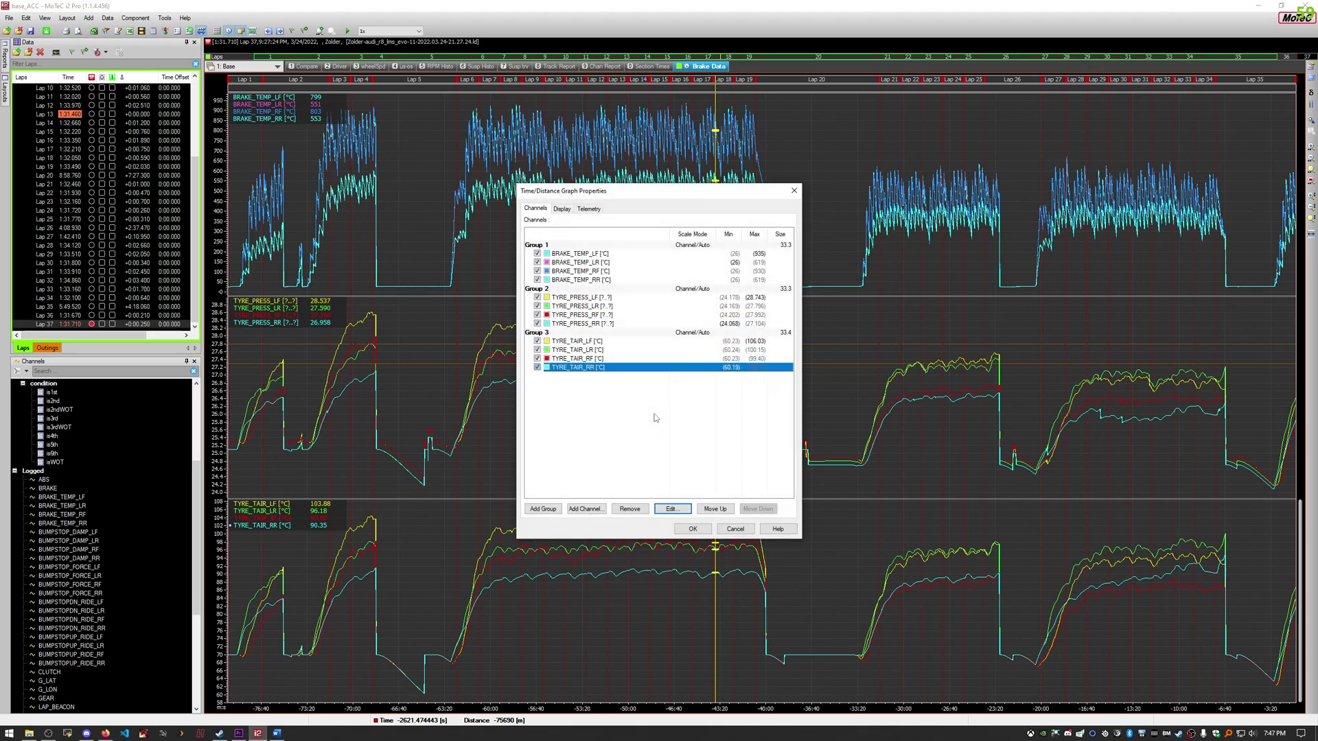
pyautogui.click(545, 333)
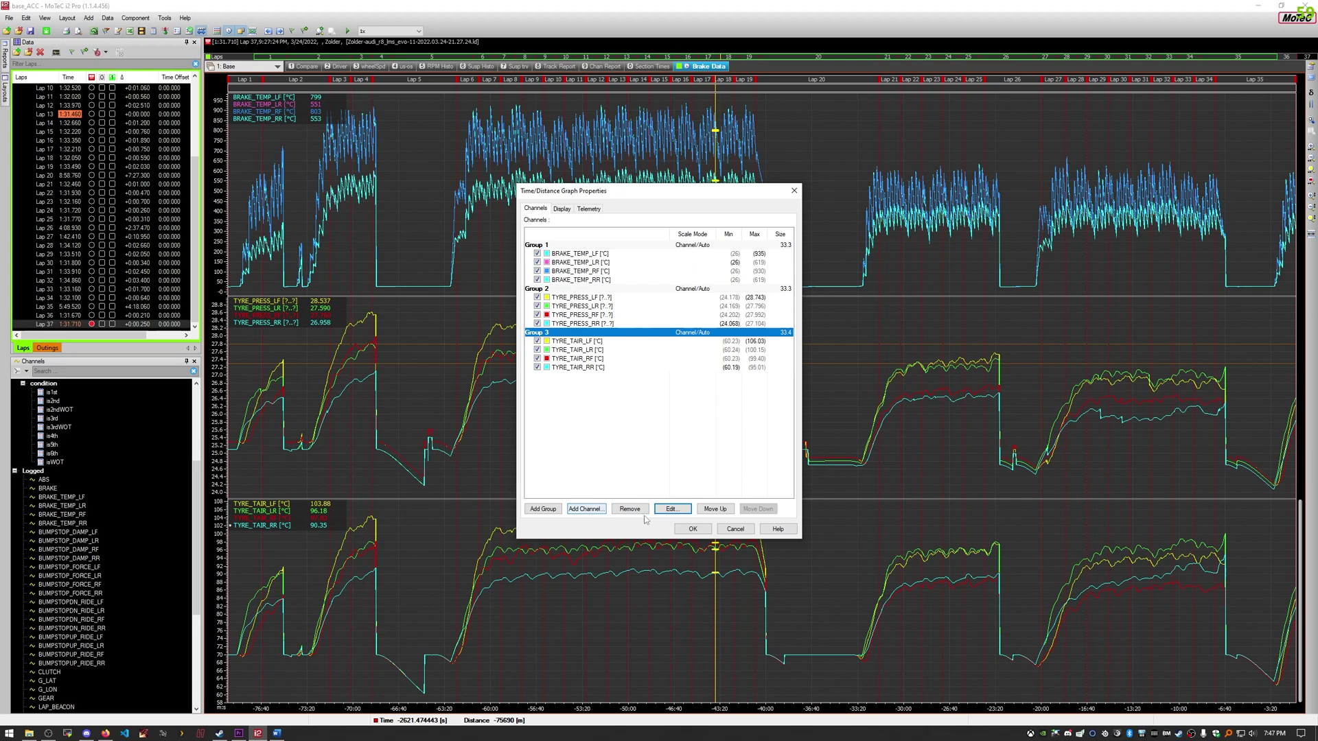
pyautogui.click(671, 509)
pyautogui.doubleClick(604, 403)
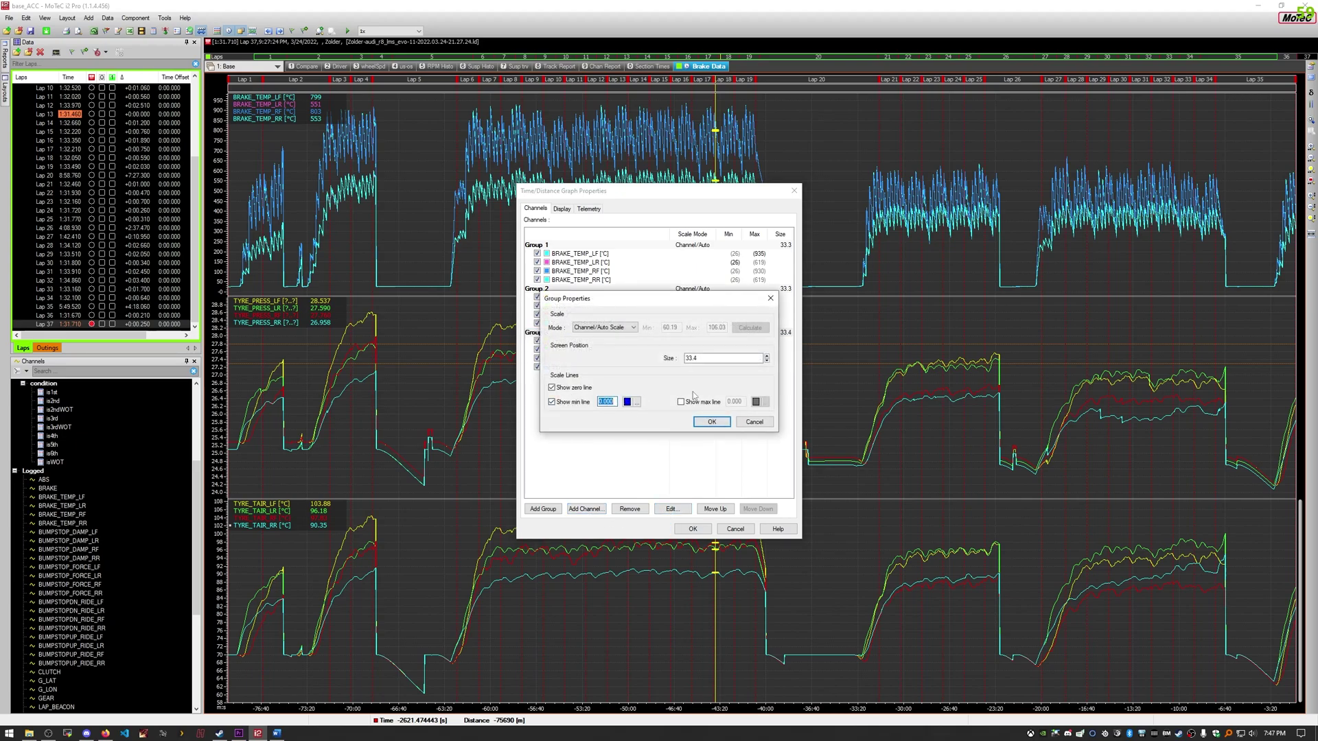
pyautogui.write('75')
pyautogui.click(680, 401)
pyautogui.doubleClick(729, 402)
pyautogui.write('90')
# Step: Colour both air temperature target lines orange and apply them to the graph
pyautogui.click(755, 402)
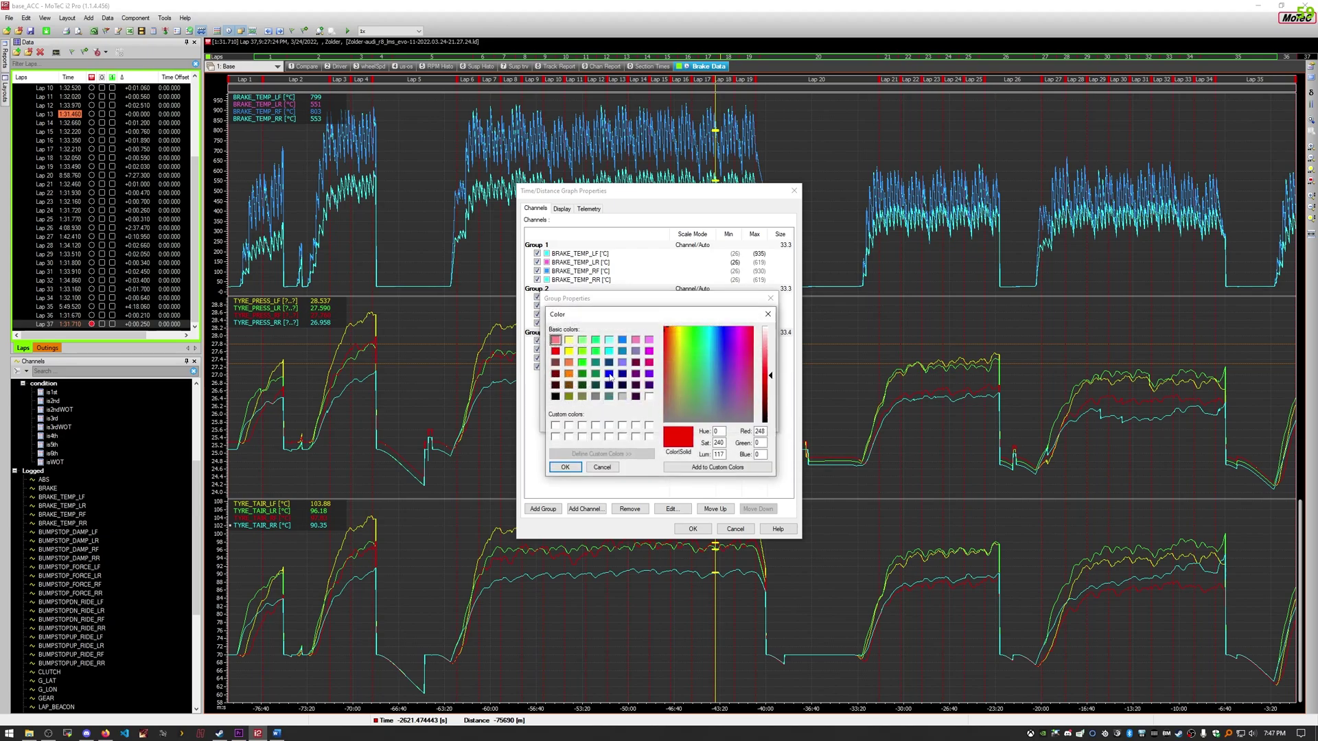
pyautogui.click(569, 373)
pyautogui.click(565, 467)
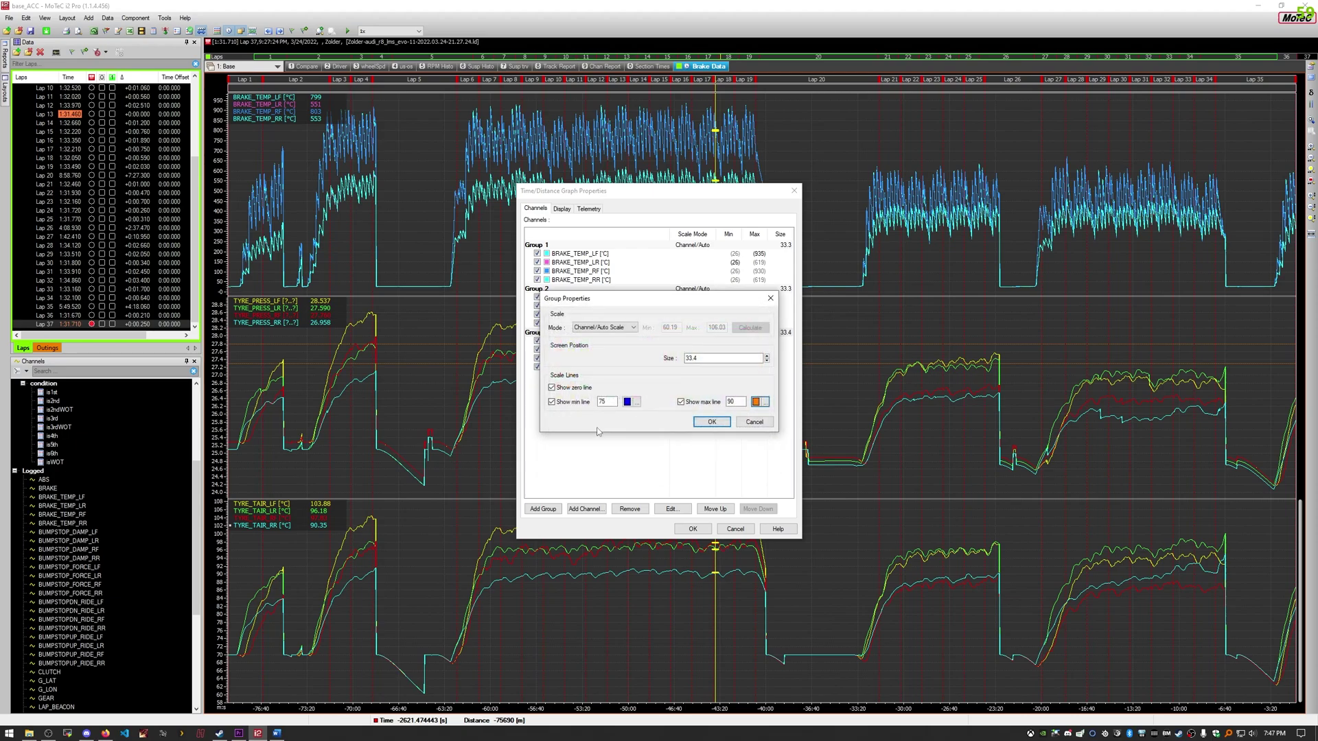
pyautogui.click(628, 403)
pyautogui.click(569, 373)
pyautogui.click(565, 467)
pyautogui.click(712, 421)
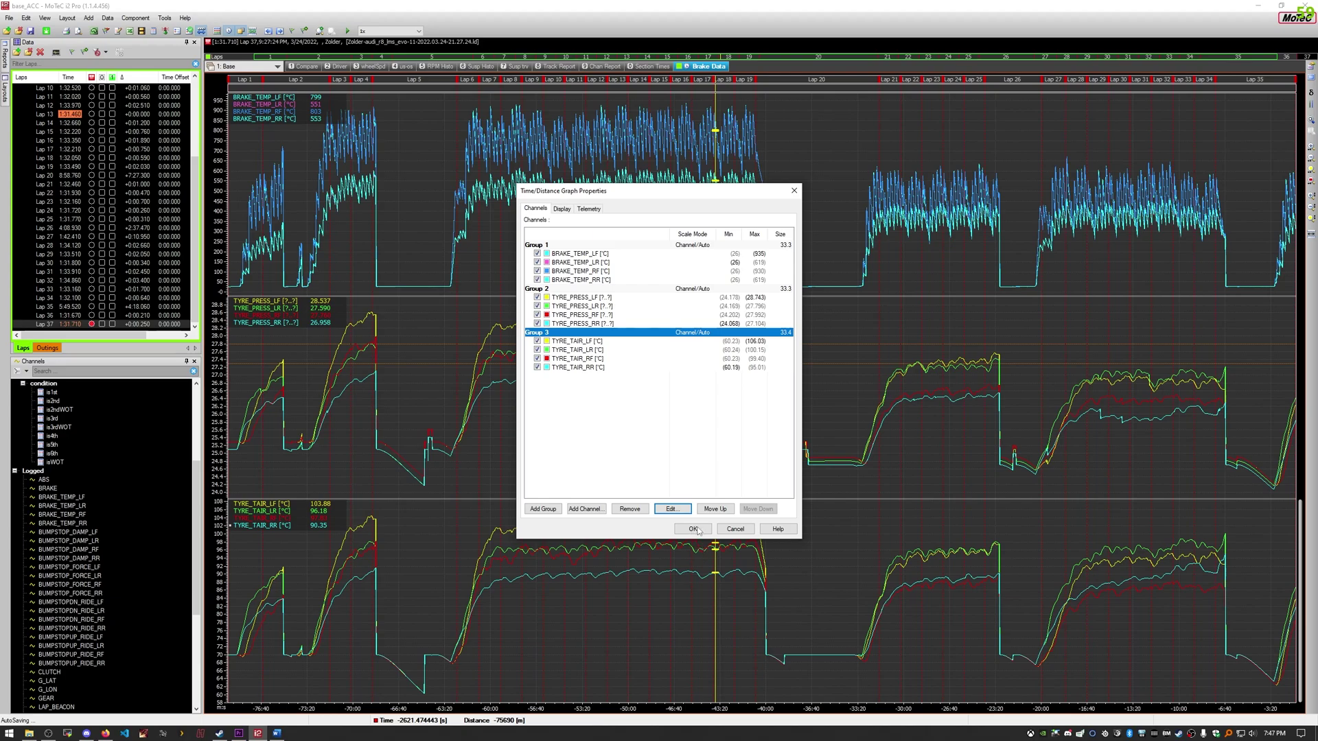
pyautogui.click(695, 530)
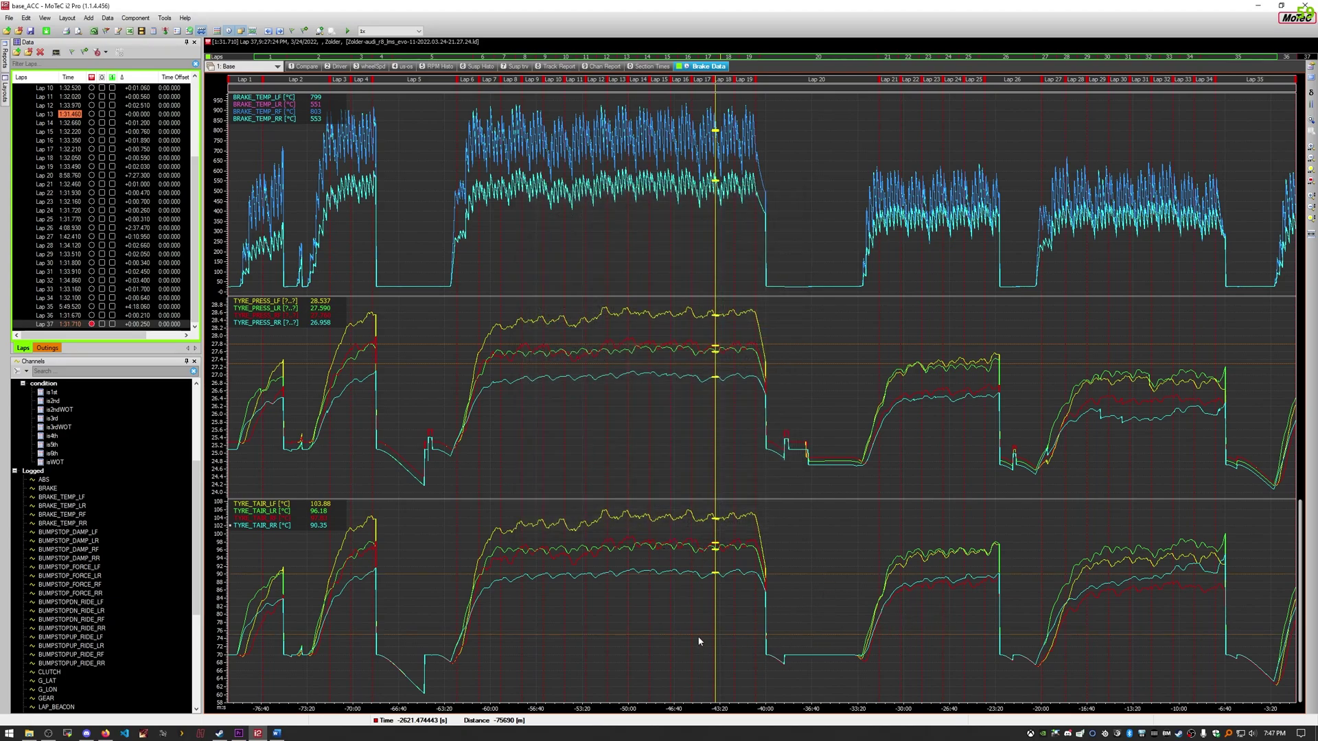
pyautogui.moveTo(726, 617); pyautogui.dragTo(1079, 603)
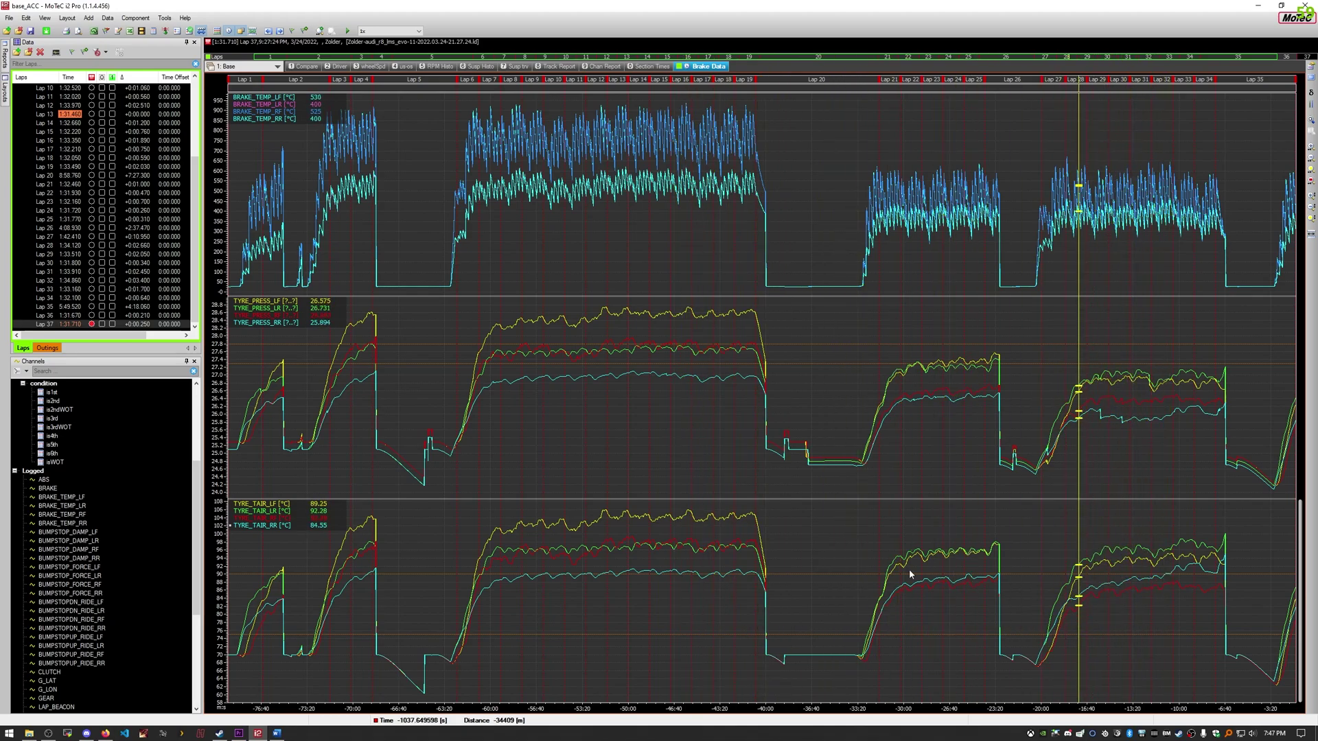
pyautogui.click(672, 228)
pyautogui.moveTo(672, 228); pyautogui.dragTo(698, 239)
pyautogui.moveTo(1042, 220); pyautogui.dragTo(1112, 238)
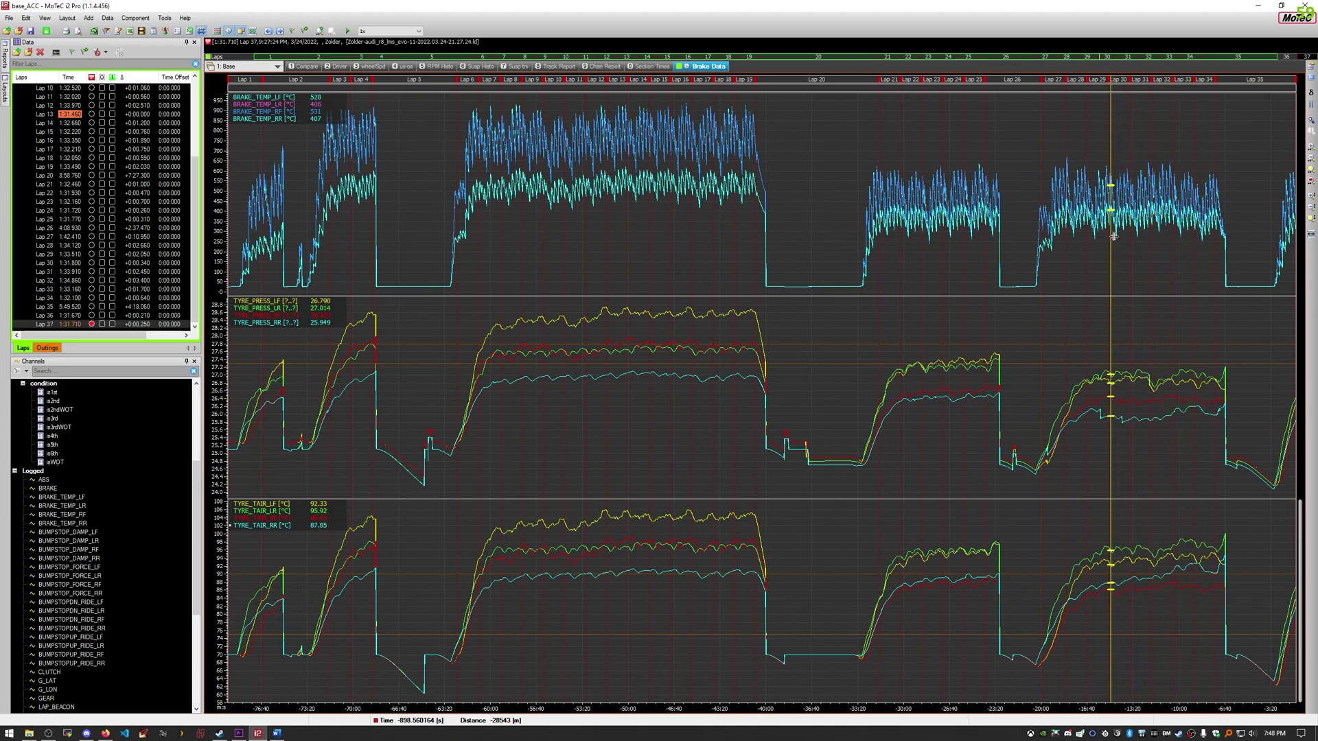
pyautogui.moveTo(750, 239); pyautogui.dragTo(632, 245)
# Step: Scan the graph readings across the long middle stint
pyautogui.moveTo(1110, 256)
pyautogui.mouseDown()
pyautogui.moveTo(1177, 259)
pyautogui.moveTo(1126, 260)
pyautogui.mouseUp()
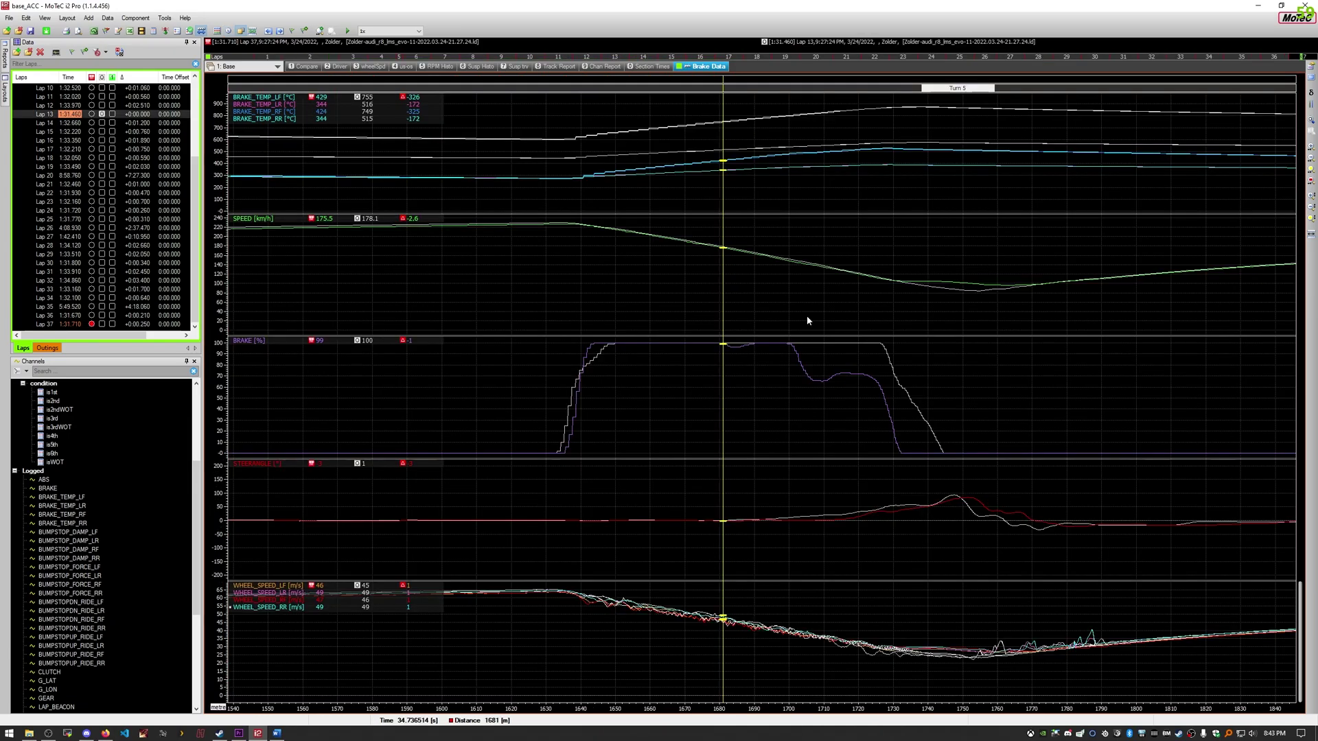